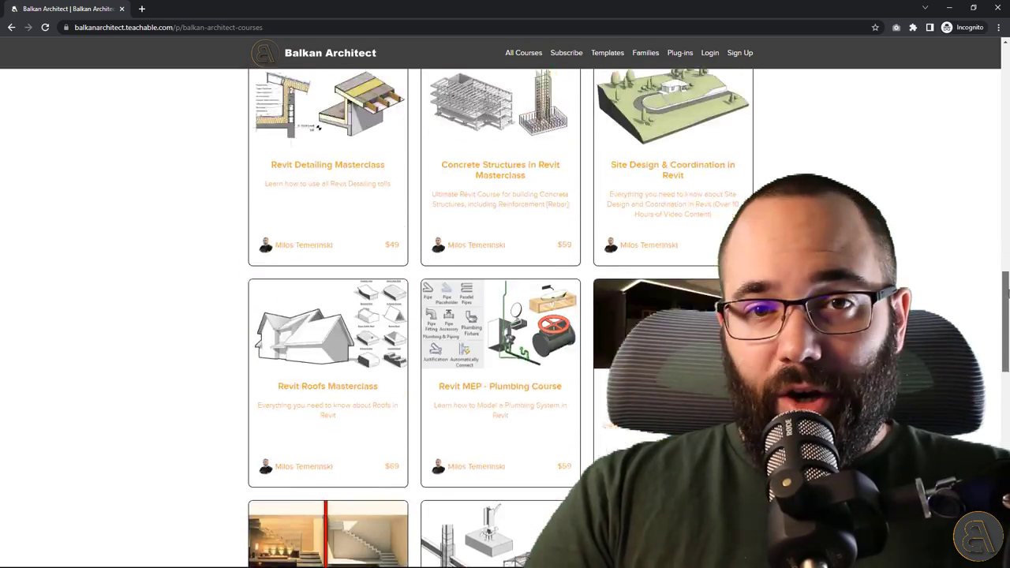
# Step: Open the Advanced Modeling in Revit course page and scroll through it
pyautogui.scroll(2, 988, 227)
pyautogui.click(604, 436)
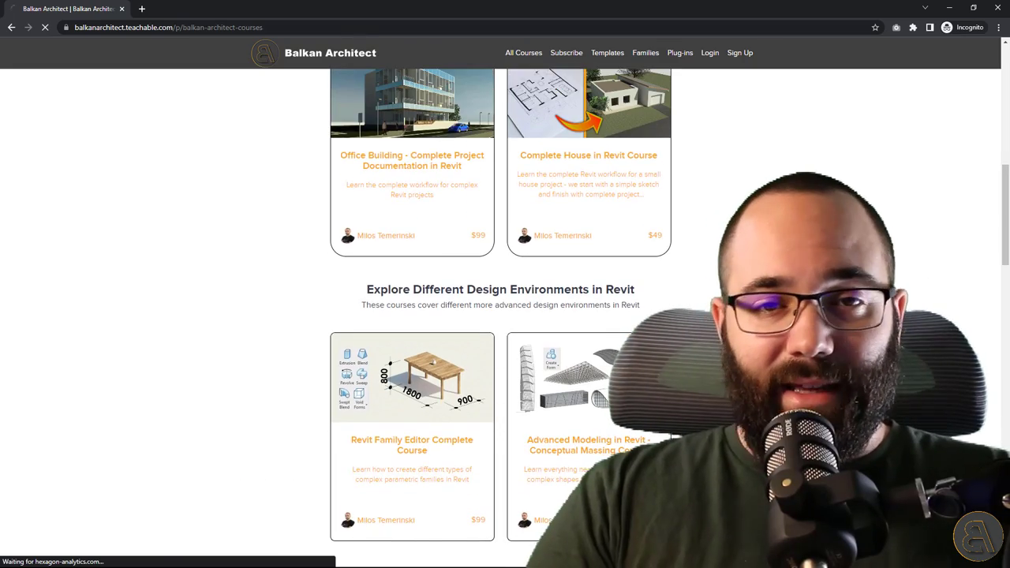
pyautogui.moveTo(1007, 104); pyautogui.dragTo(1004, 239)
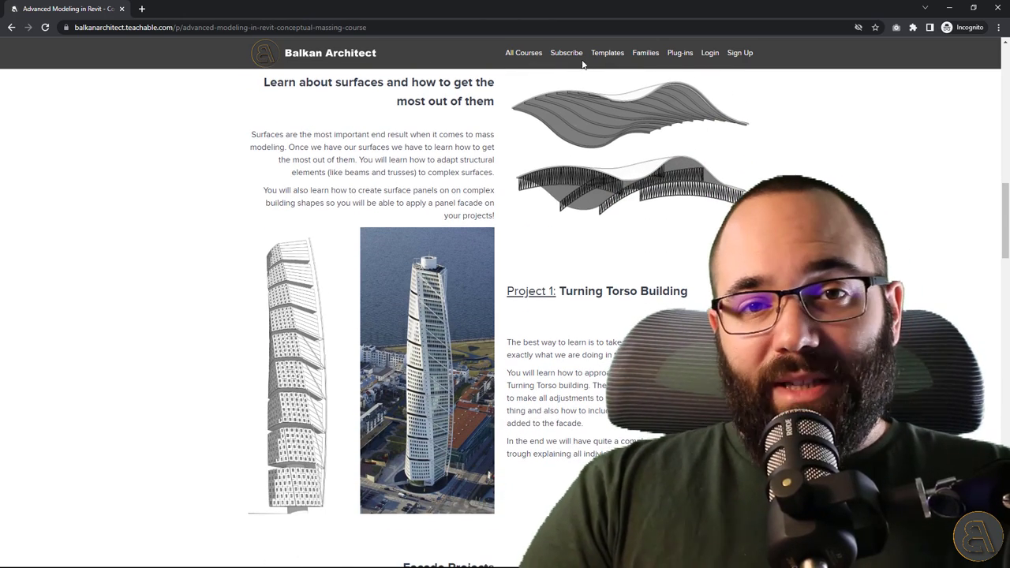
# Step: Browse the site's Templates page, then scroll through its Families page
pyautogui.click(606, 53)
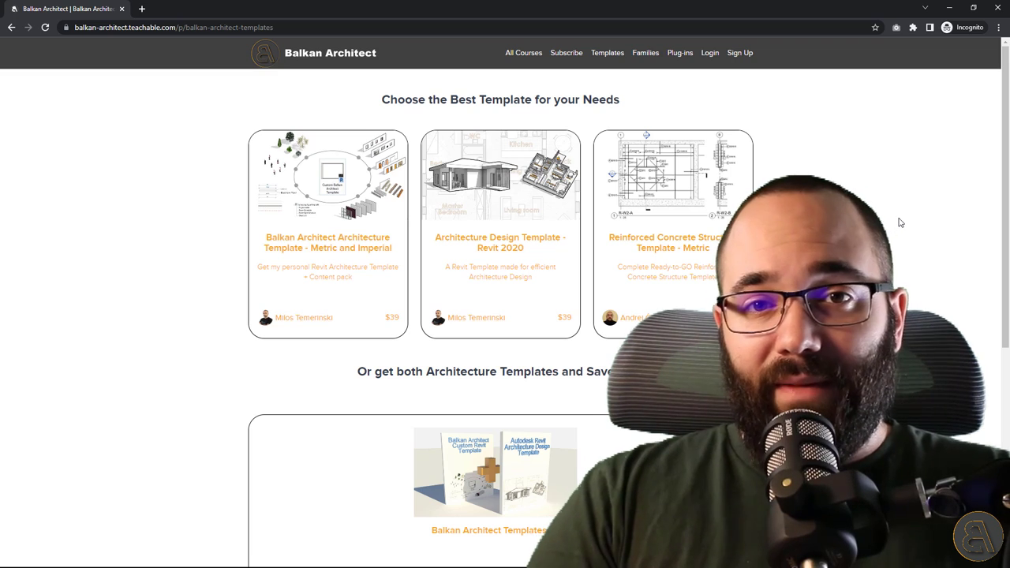
pyautogui.click(637, 53)
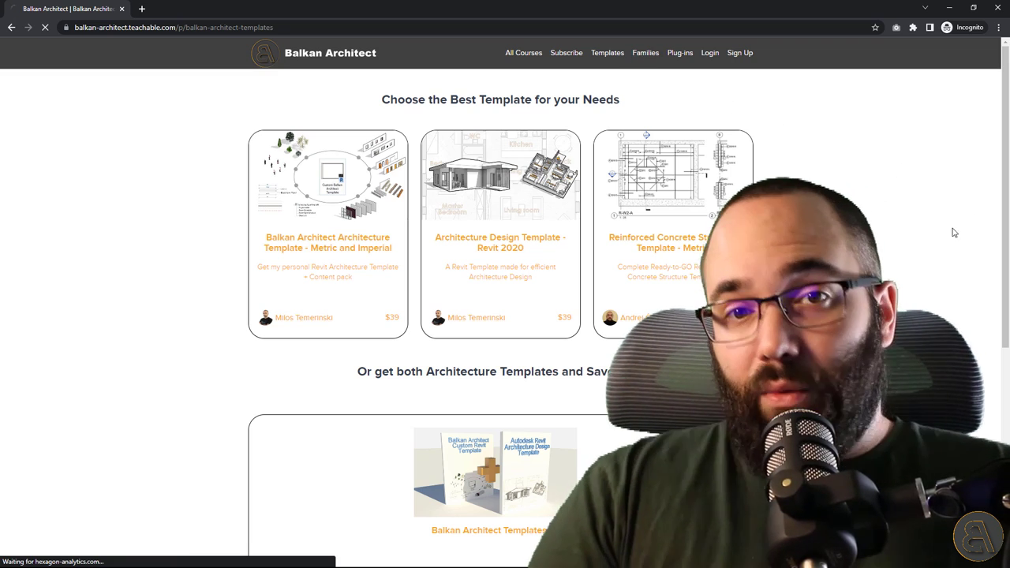
pyautogui.scroll(-3, 911, 268)
pyautogui.scroll(-5, 911, 269)
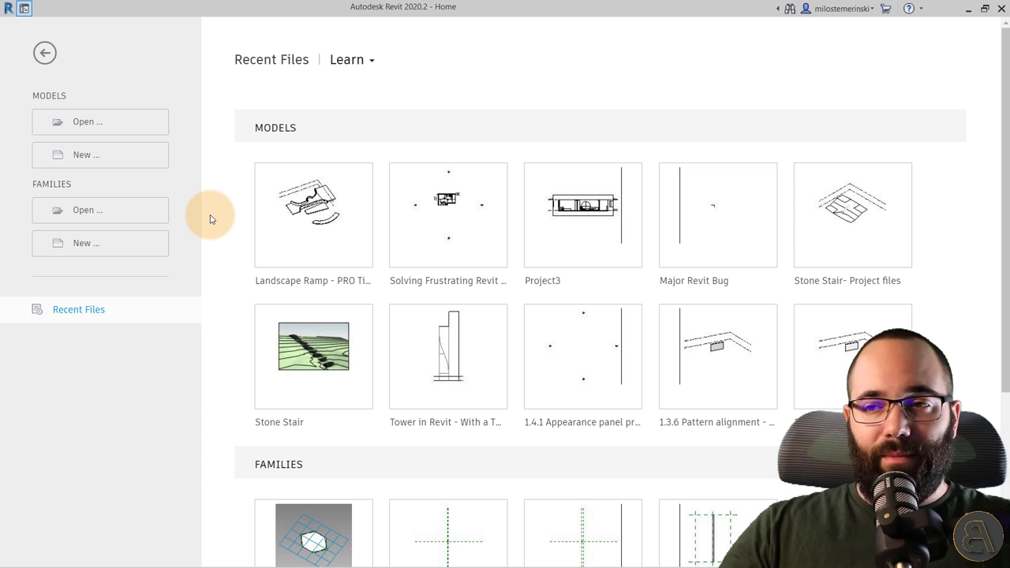
# Step: Create a new project from the Architecture Design Template - Metric
pyautogui.click(97, 155)
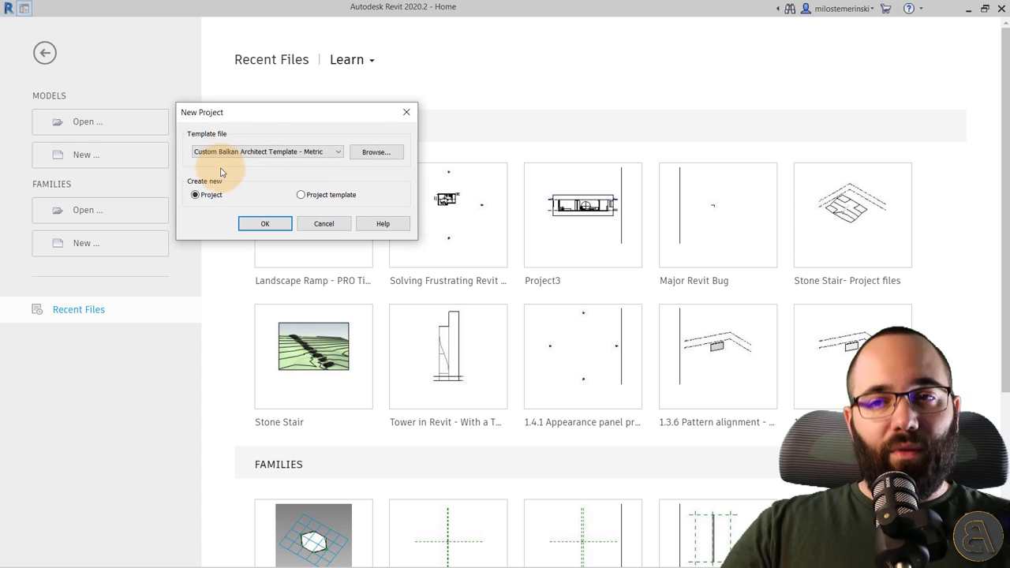
pyautogui.click(216, 152)
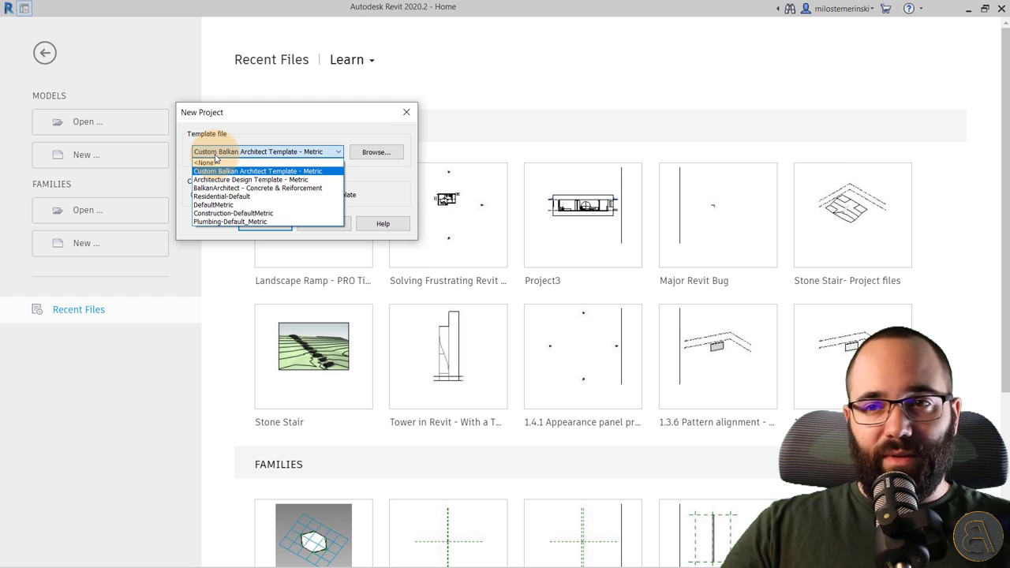
pyautogui.click(225, 180)
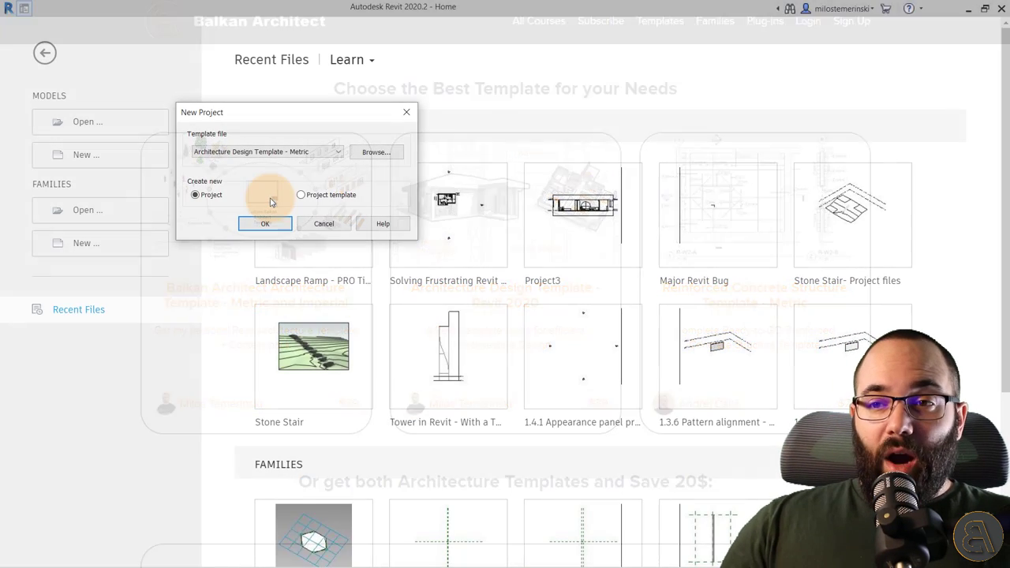
pyautogui.click(265, 223)
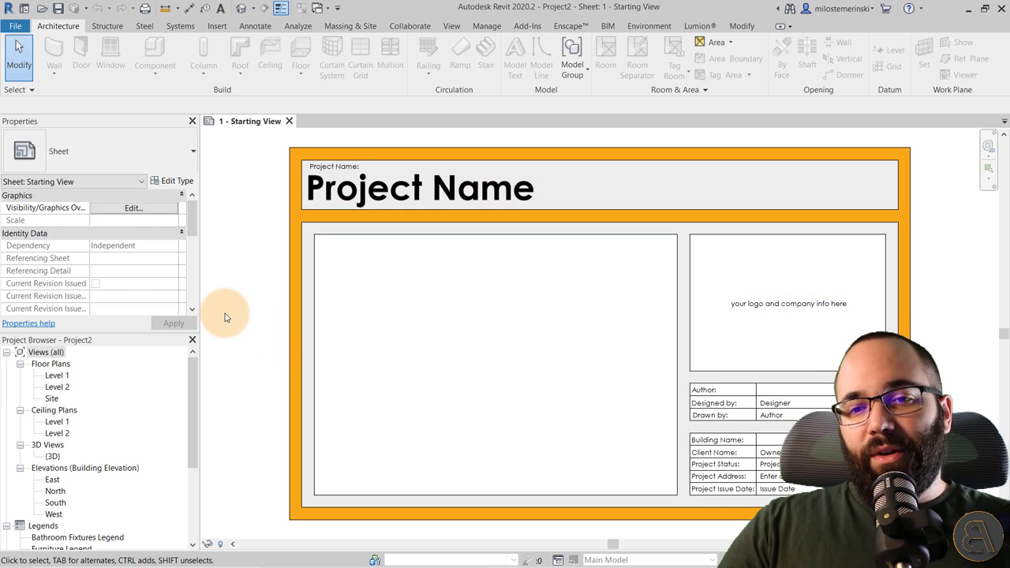
# Step: Open the Site floor plan and close the Starting View sheet
pyautogui.doubleClick(52, 398)
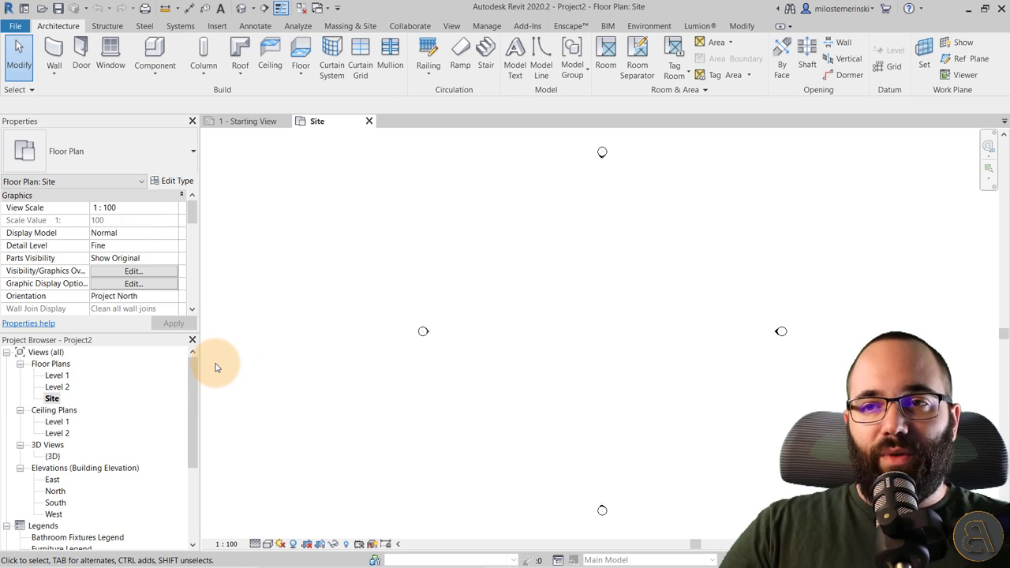
pyautogui.click(285, 121)
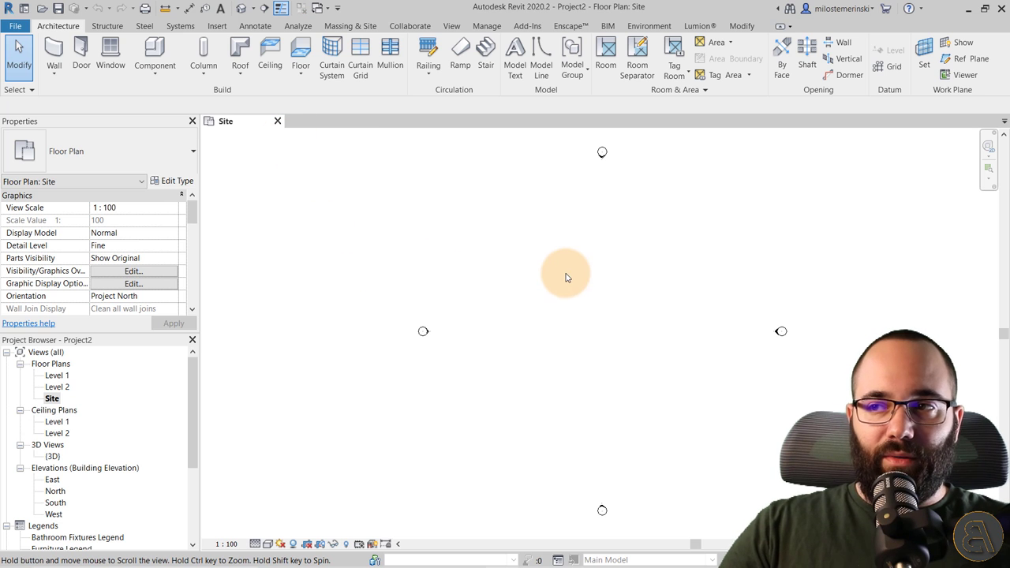
pyautogui.moveTo(565, 275); pyautogui.dragTo(461, 281, button='middle')
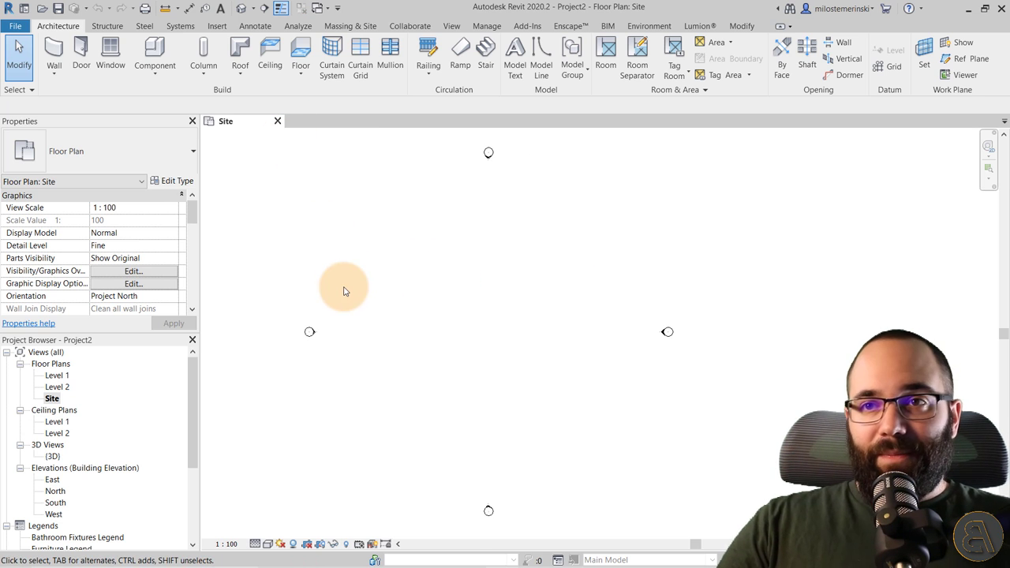
# Step: Create an in-place mass, accepting the name Mass 1
pyautogui.click(344, 27)
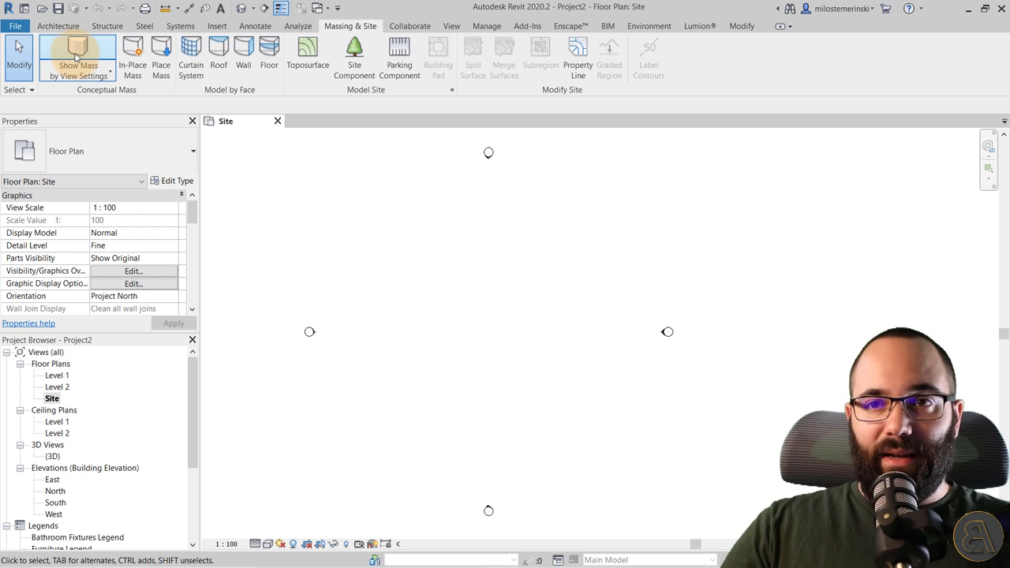
pyautogui.click(133, 71)
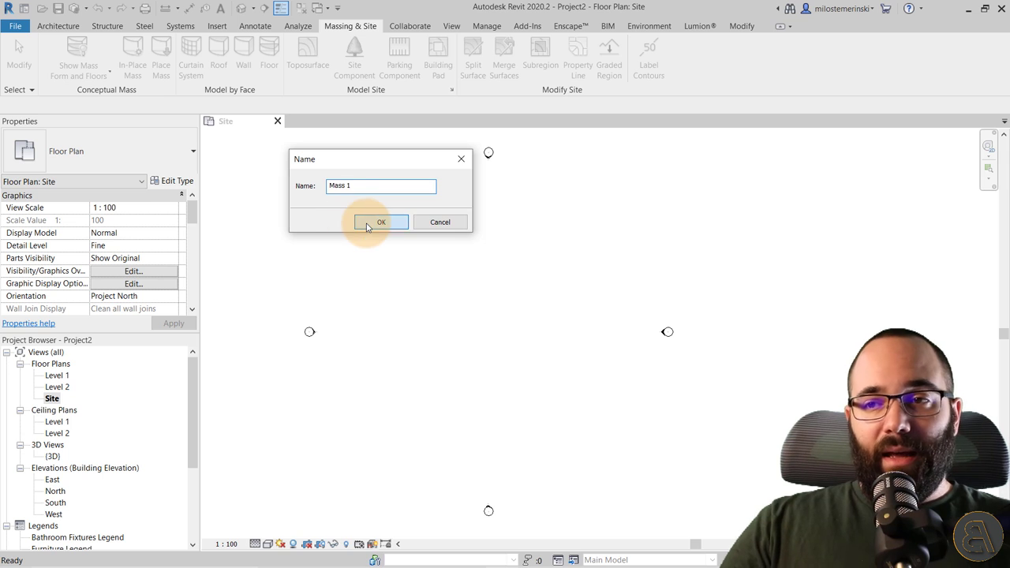
pyautogui.click(366, 225)
pyautogui.moveTo(449, 279); pyautogui.dragTo(431, 284, button='middle')
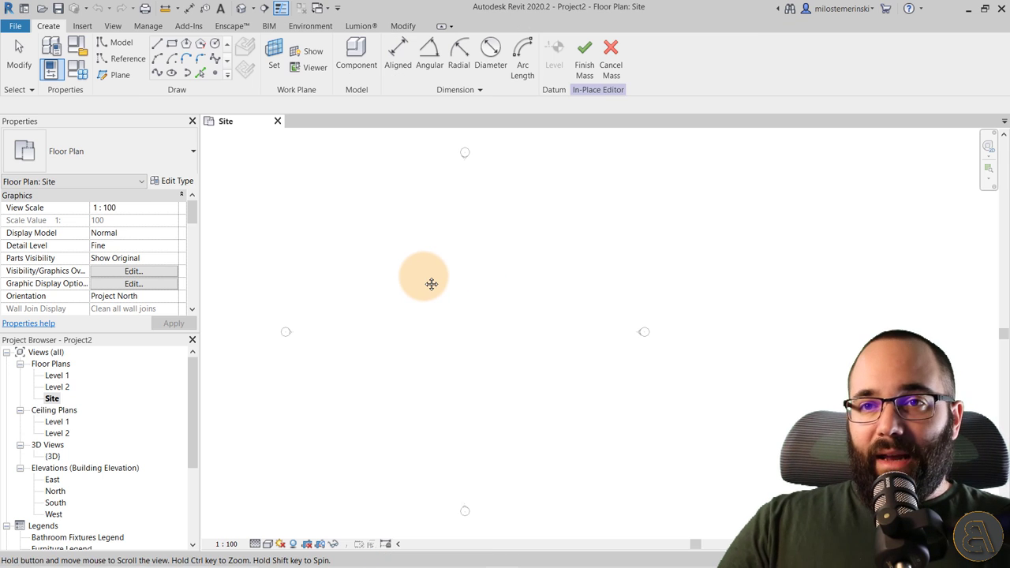
# Step: Draw two horizontal reference planes, one above the other
pyautogui.click(126, 78)
pyautogui.click(316, 292)
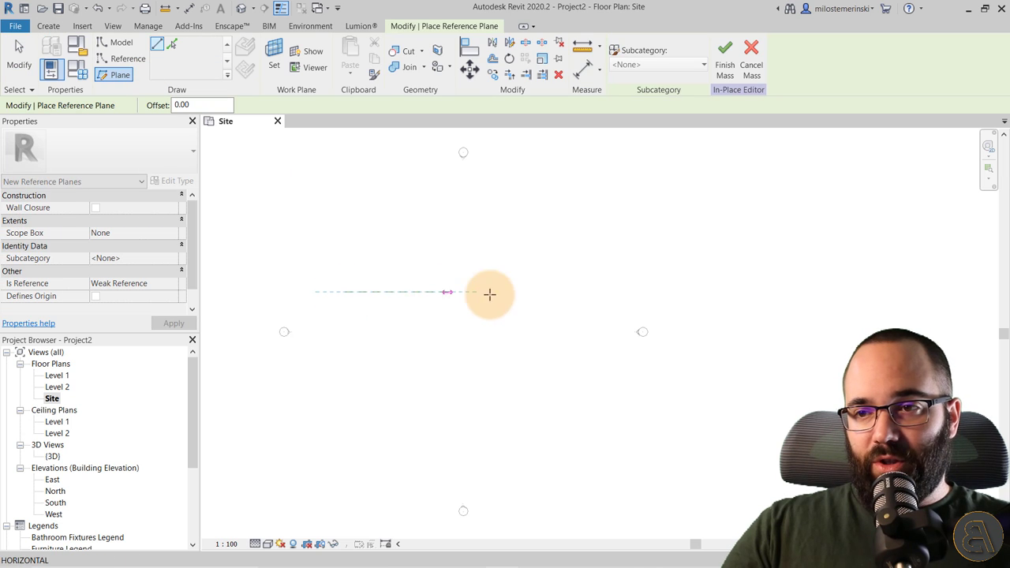
pyautogui.click(565, 292)
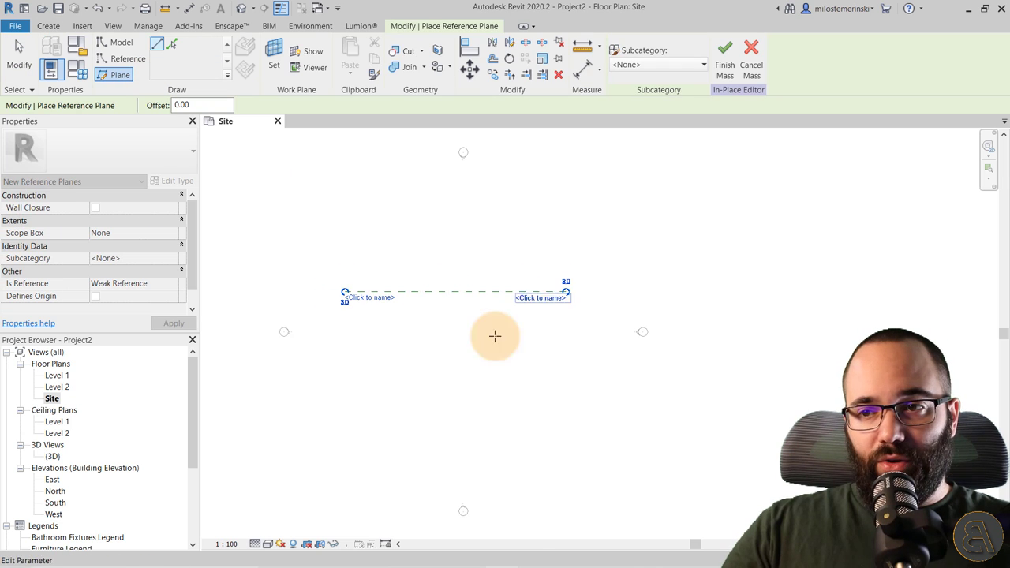
pyautogui.click(345, 362)
pyautogui.click(565, 362)
pyautogui.press('Escape')
pyautogui.press('Escape')
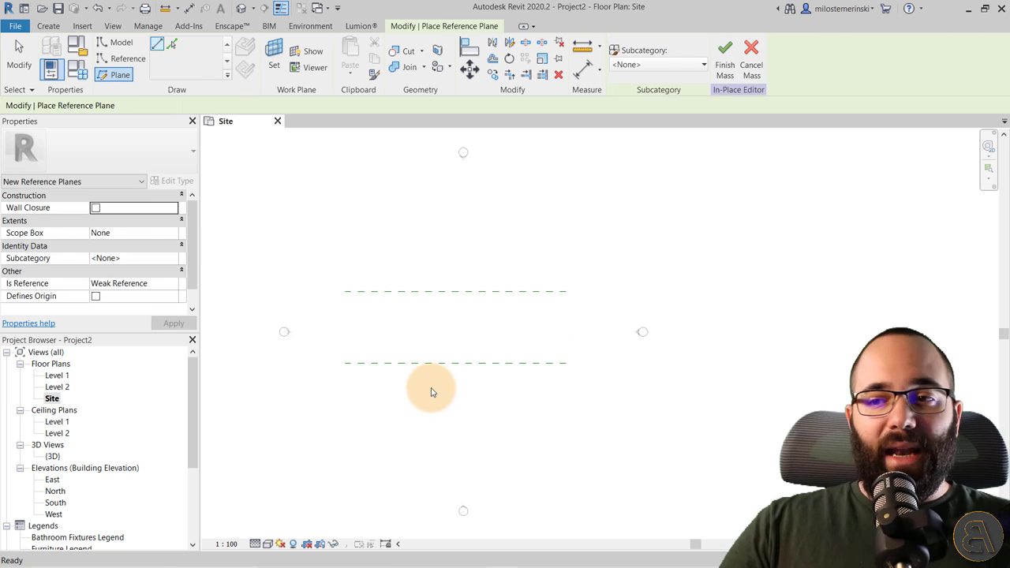
# Step: Name the lower and upper horizontal reference planes
pyautogui.click(377, 364)
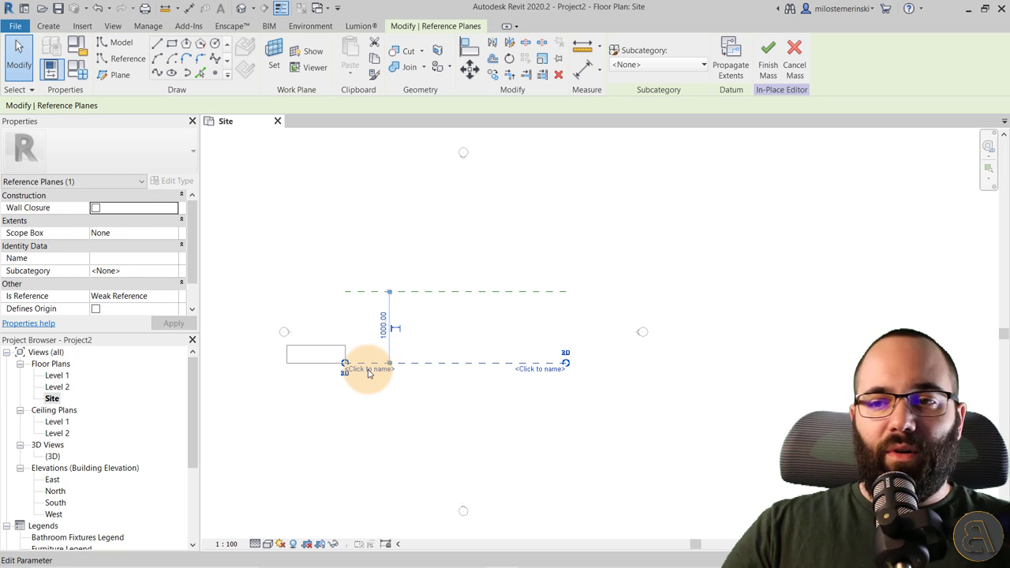
pyautogui.click(368, 370)
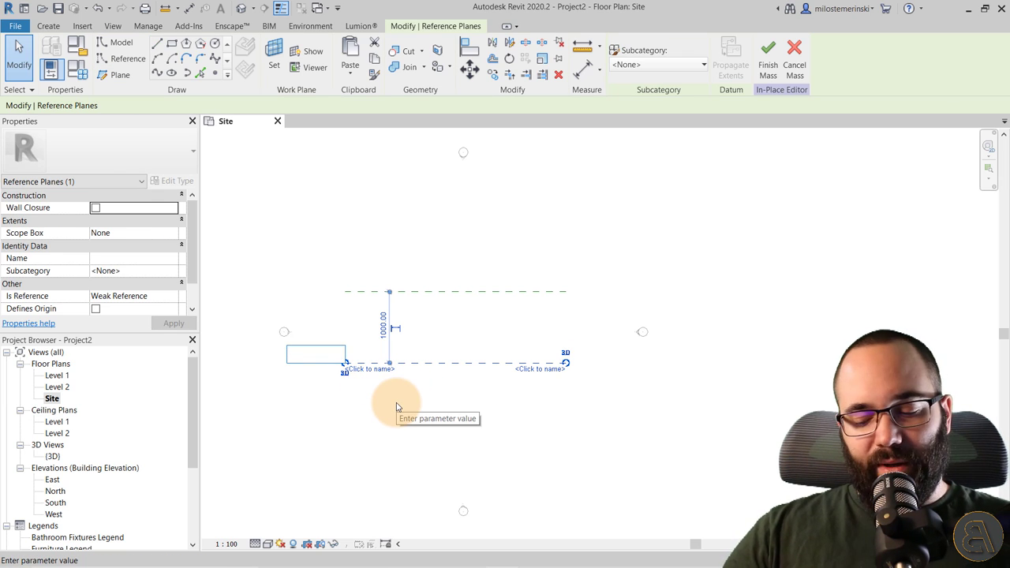
pyautogui.click(374, 304)
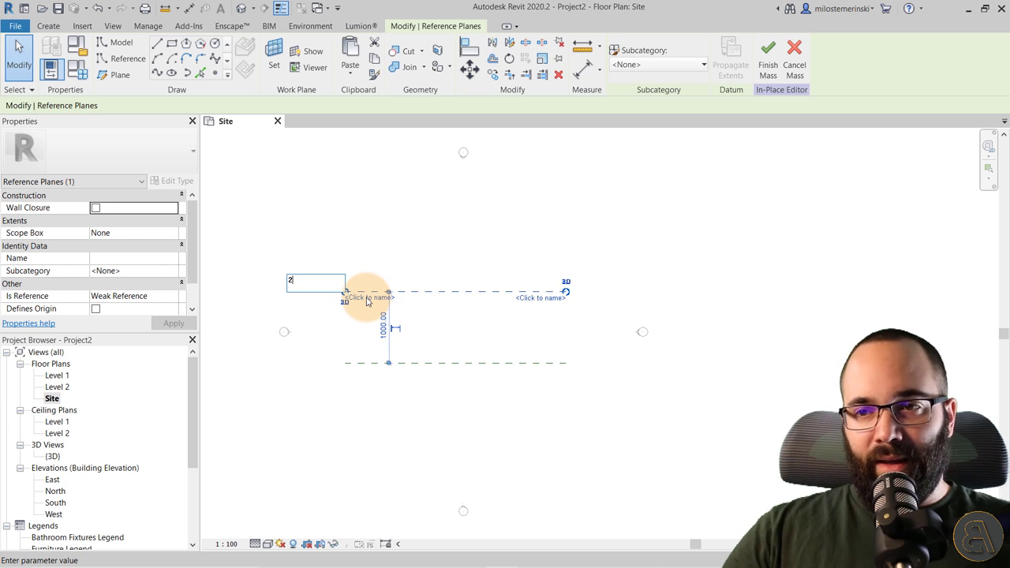
pyautogui.click(426, 324)
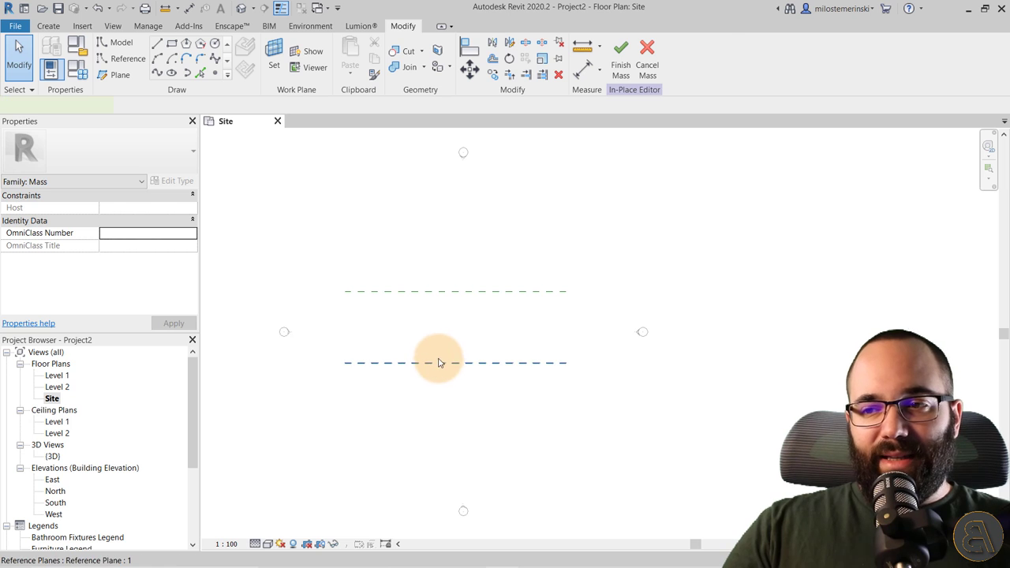
# Step: Set the spacing between the two horizontal reference planes to 8000
pyautogui.click(439, 363)
pyautogui.click(397, 331)
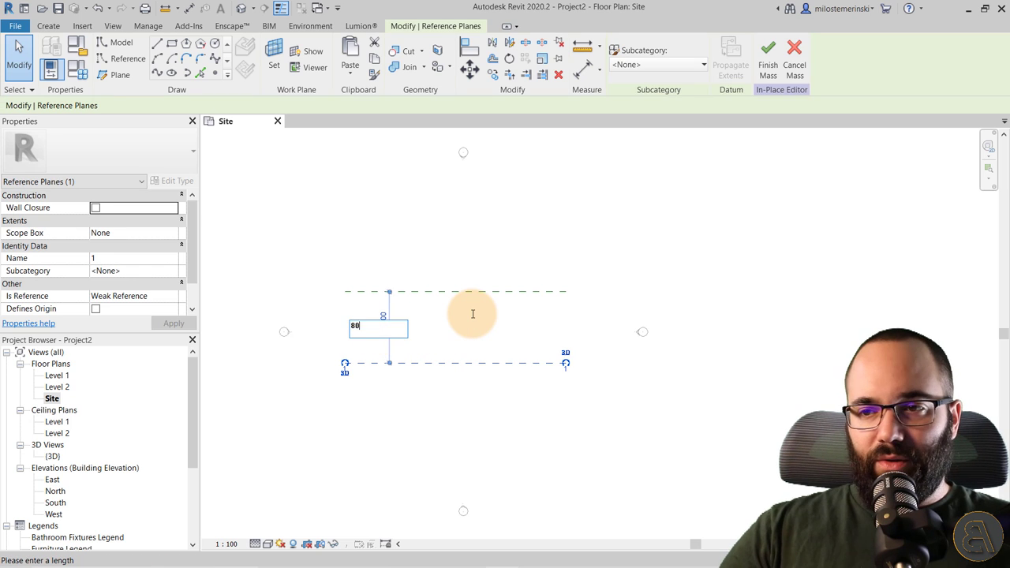
pyautogui.write('8000')
pyautogui.press('Return')
pyautogui.scroll(-3, 472, 314)
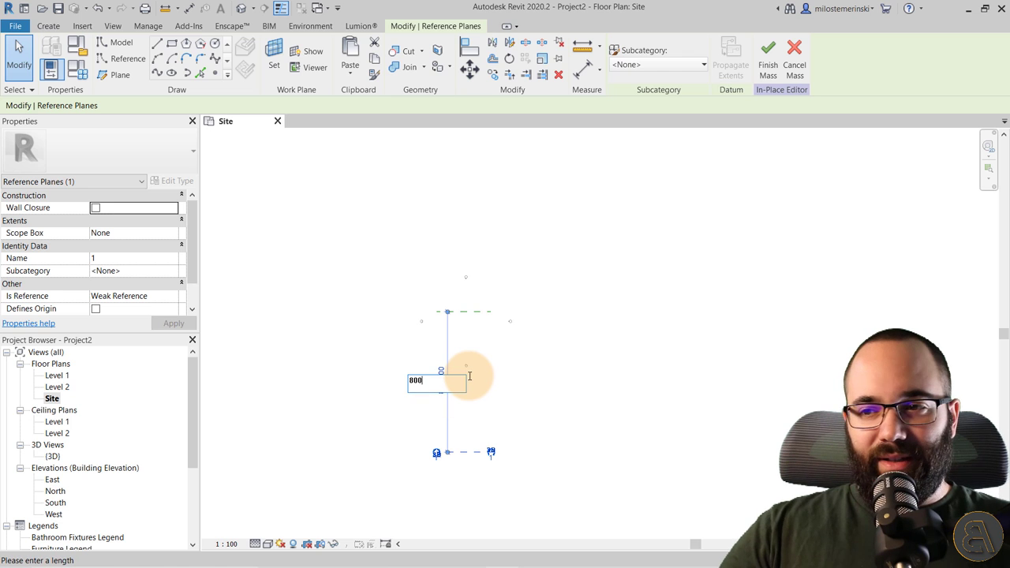
pyautogui.press('Return')
pyautogui.scroll(3, 466, 357)
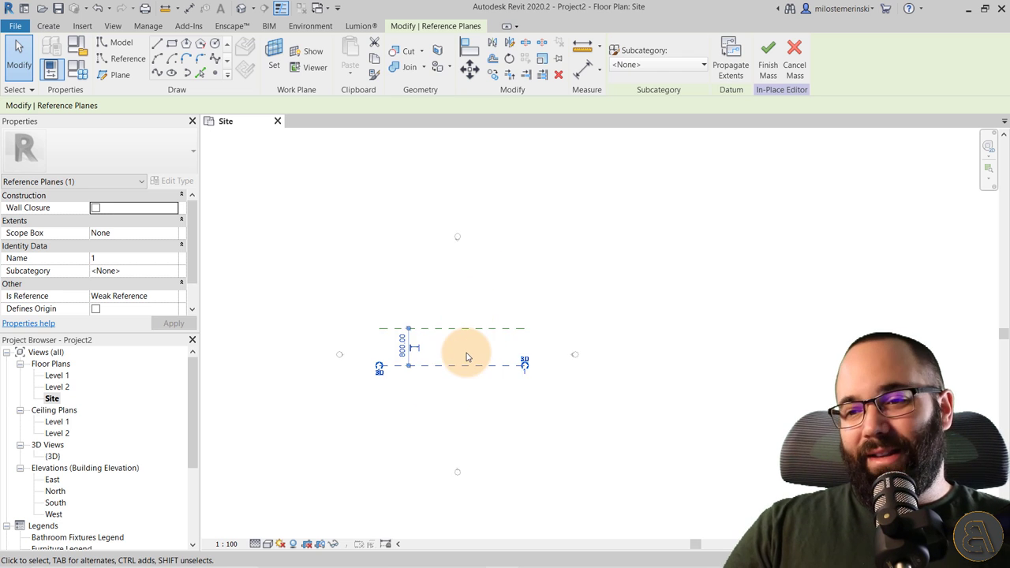
pyautogui.scroll(3, 466, 356)
pyautogui.press('Escape')
pyautogui.moveTo(397, 354); pyautogui.dragTo(408, 378, button='middle')
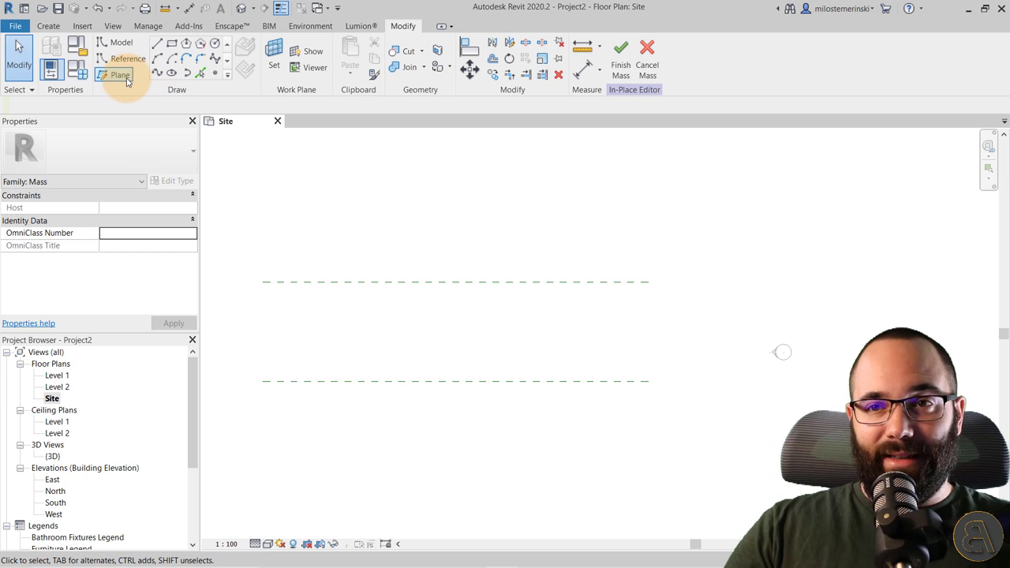
# Step: Draw vertical reference planes at the left and right ends
pyautogui.click(124, 78)
pyautogui.click(274, 251)
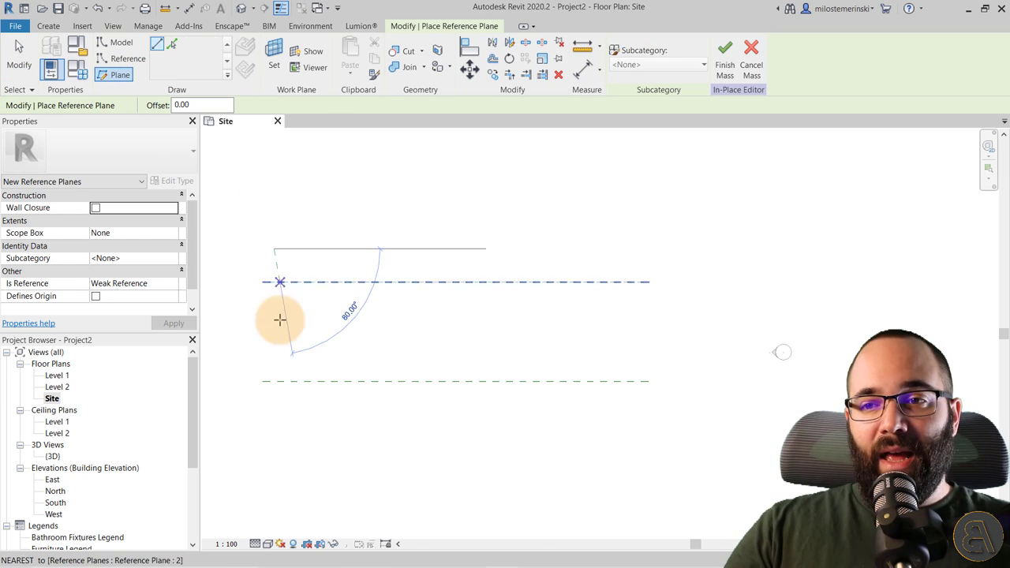
pyautogui.click(274, 417)
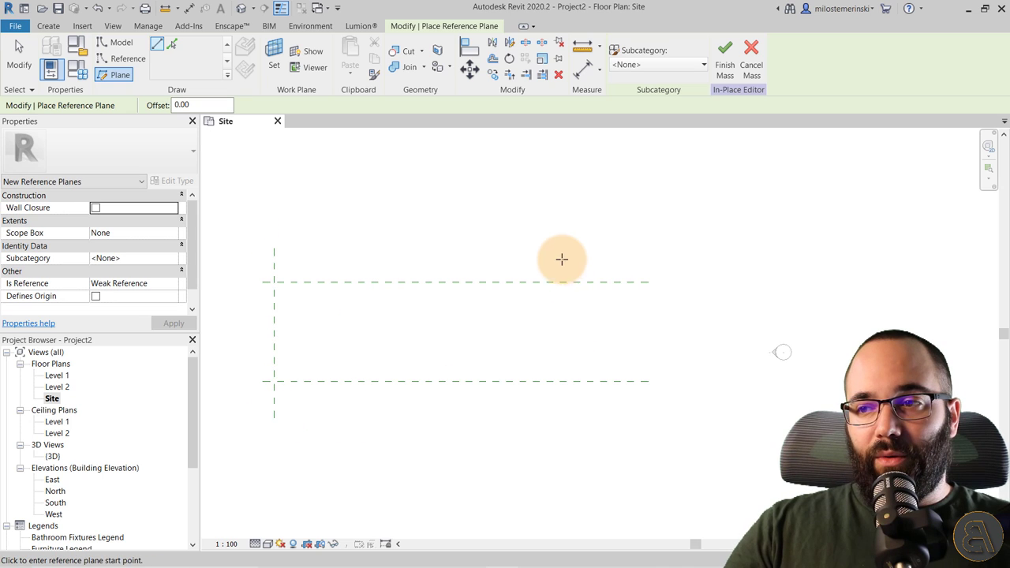
pyautogui.click(588, 247)
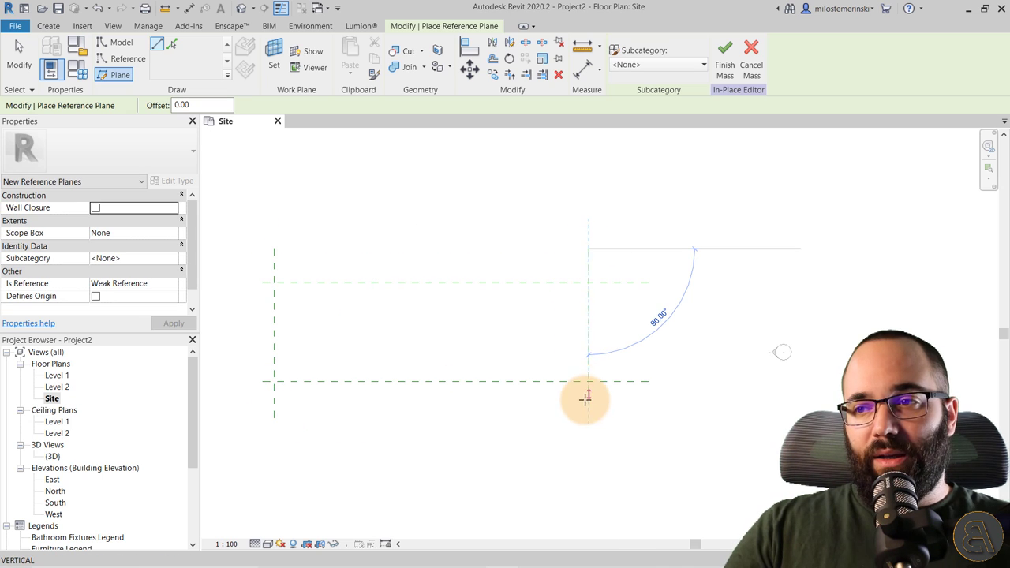
pyautogui.click(588, 419)
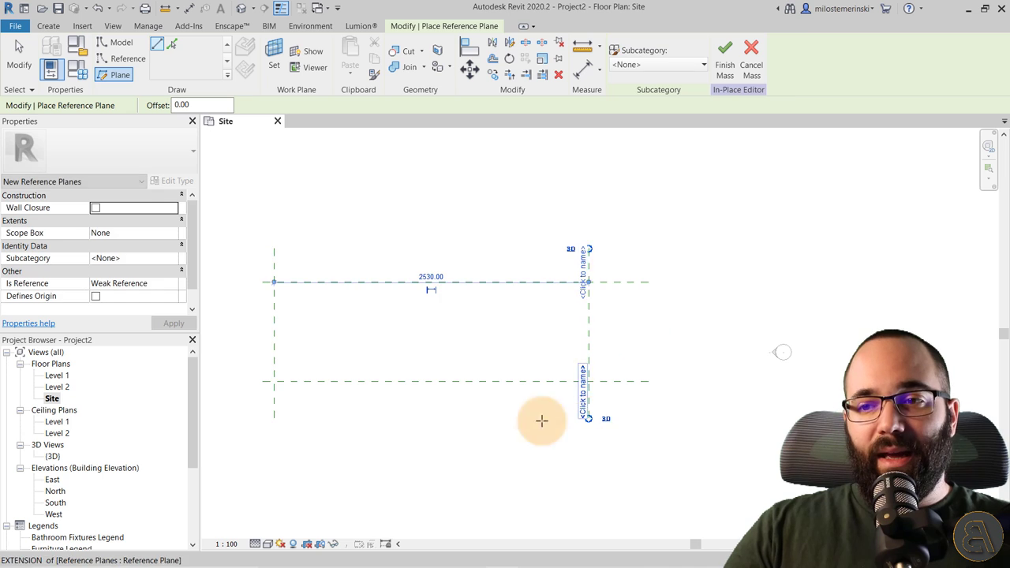
pyautogui.press('Escape')
pyautogui.press('Escape')
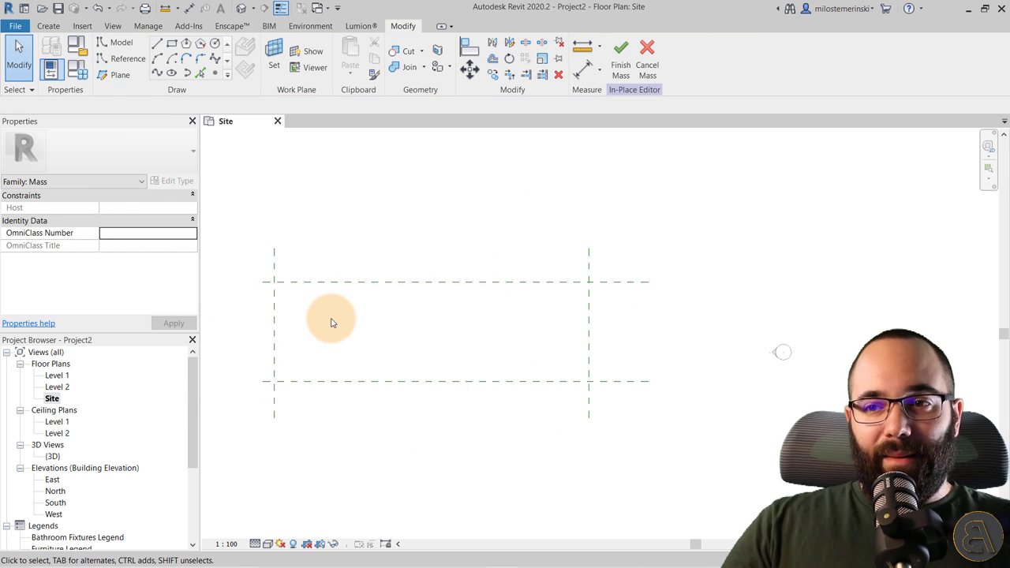
pyautogui.moveTo(342, 357); pyautogui.dragTo(334, 345, button='middle')
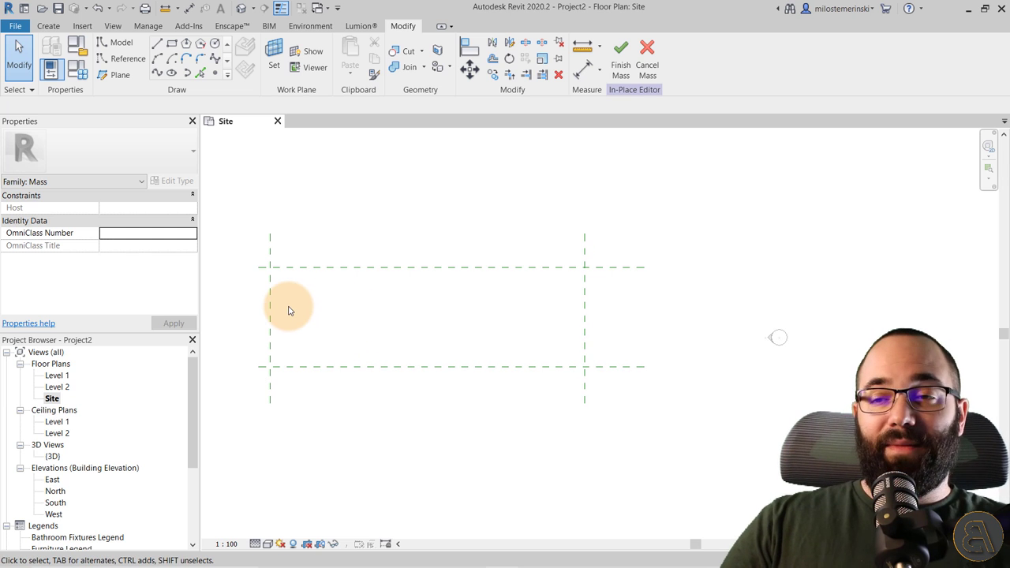
# Step: Open the South elevation and set the work plane to Reference Plane : 1
pyautogui.doubleClick(55, 503)
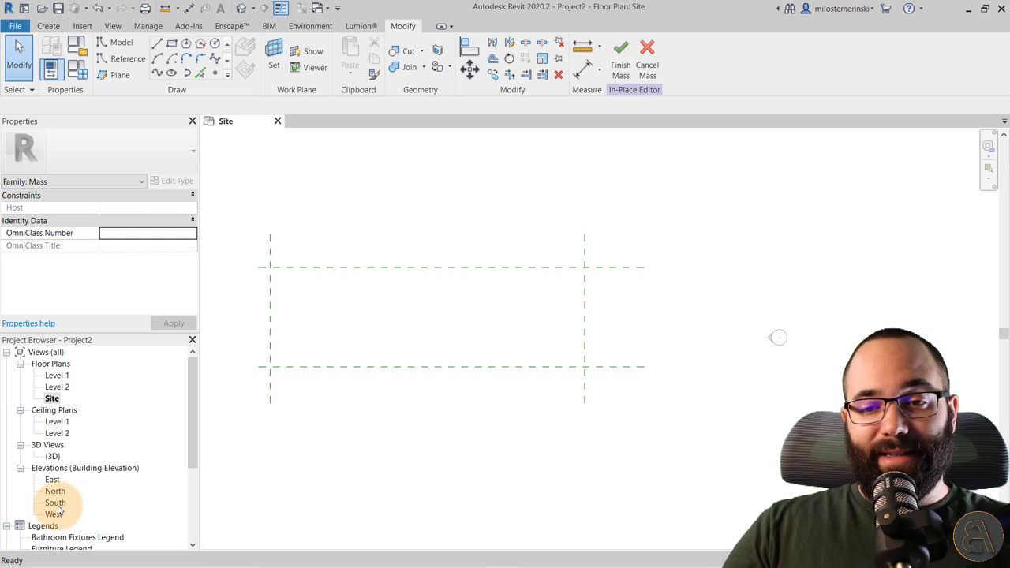
pyautogui.moveTo(446, 410); pyautogui.dragTo(517, 355, button='middle')
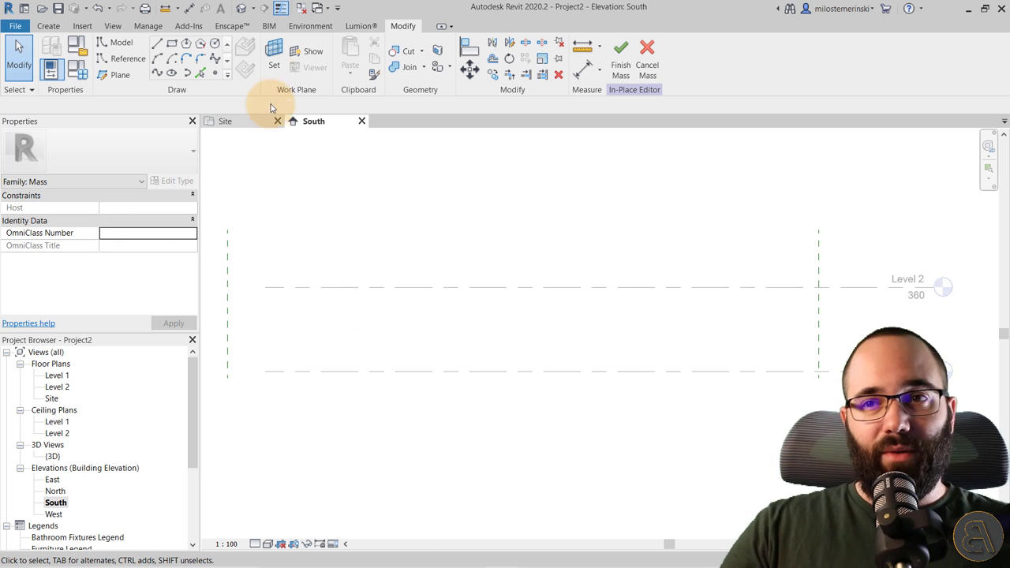
pyautogui.click(273, 57)
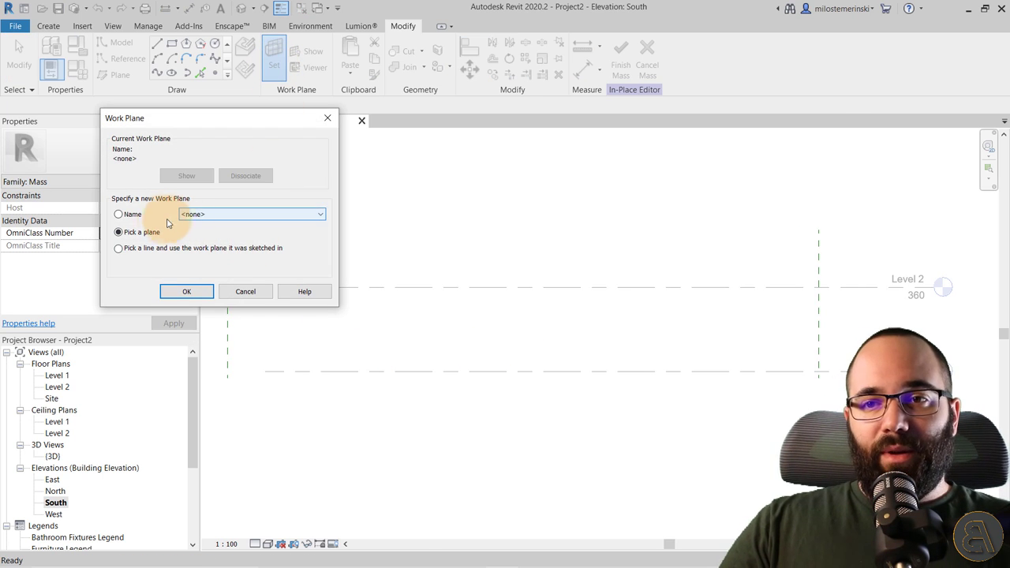
pyautogui.click(122, 214)
pyautogui.click(209, 215)
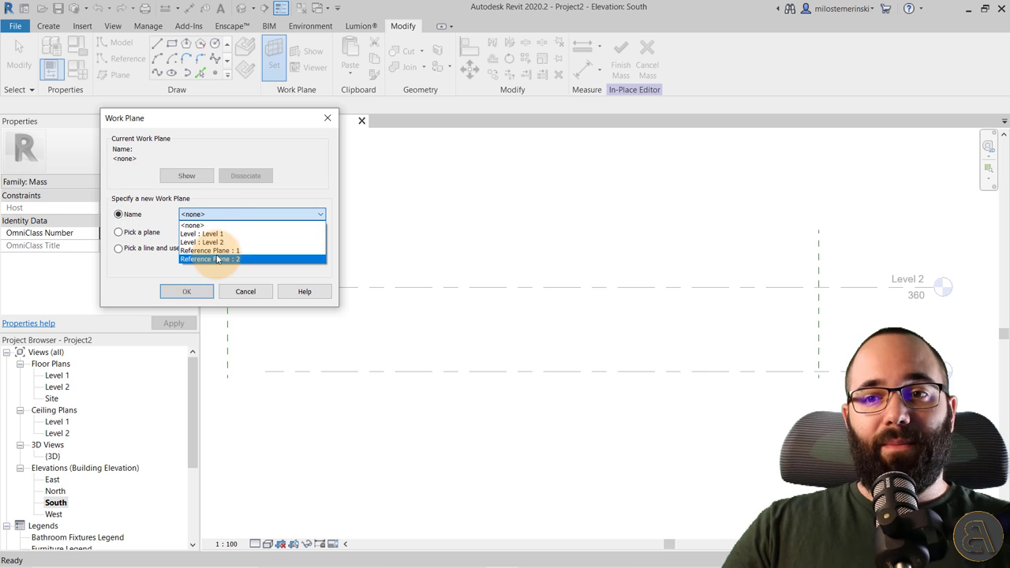
pyautogui.click(187, 251)
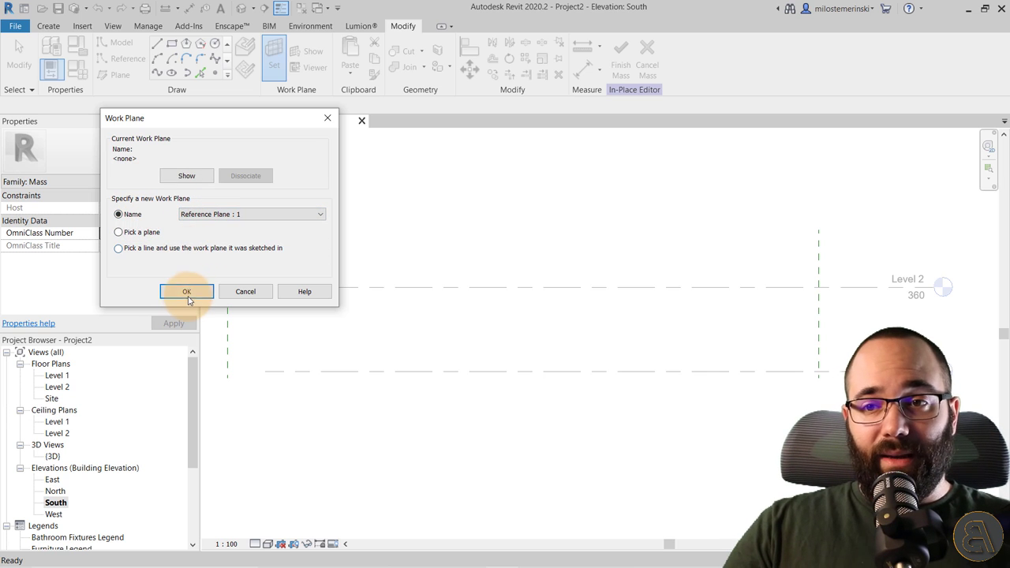
pyautogui.click(186, 292)
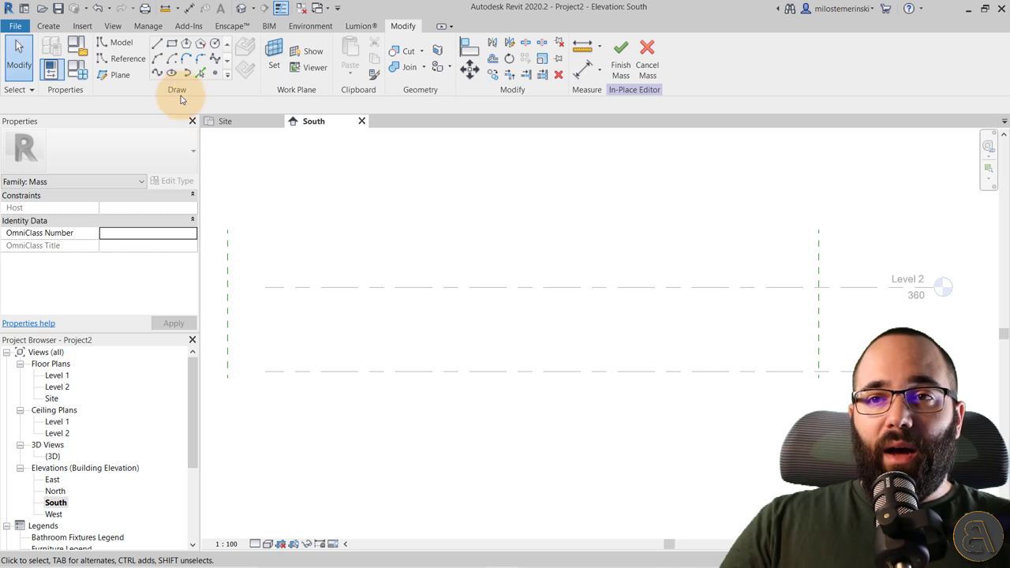
# Step: Start a model-line spline along Level 1 with a tall first hump above Level 2
pyautogui.click(120, 42)
pyautogui.click(214, 60)
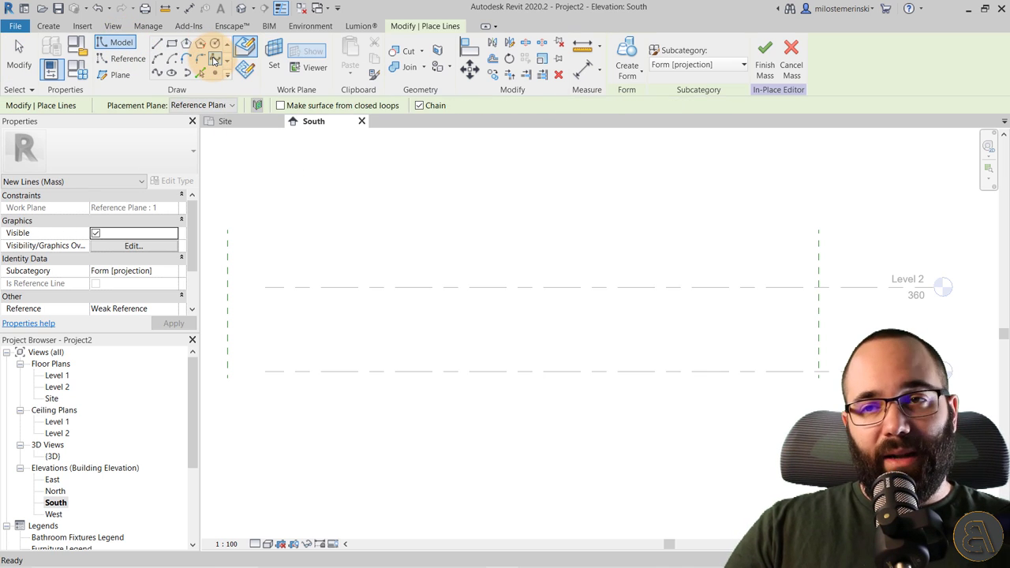
pyautogui.click(239, 73)
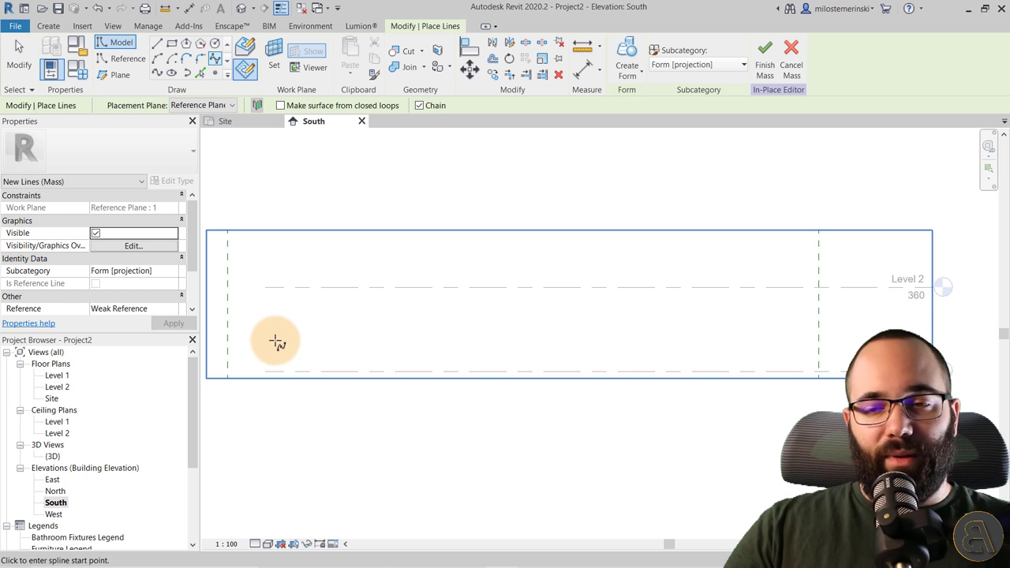
pyautogui.moveTo(280, 316); pyautogui.dragTo(239, 344, button='middle')
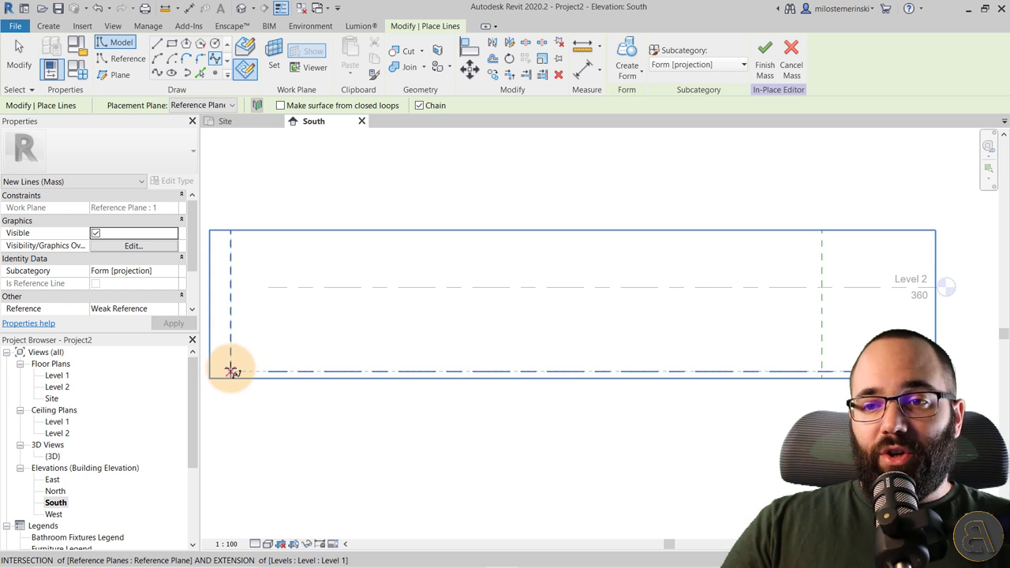
pyautogui.click(231, 371)
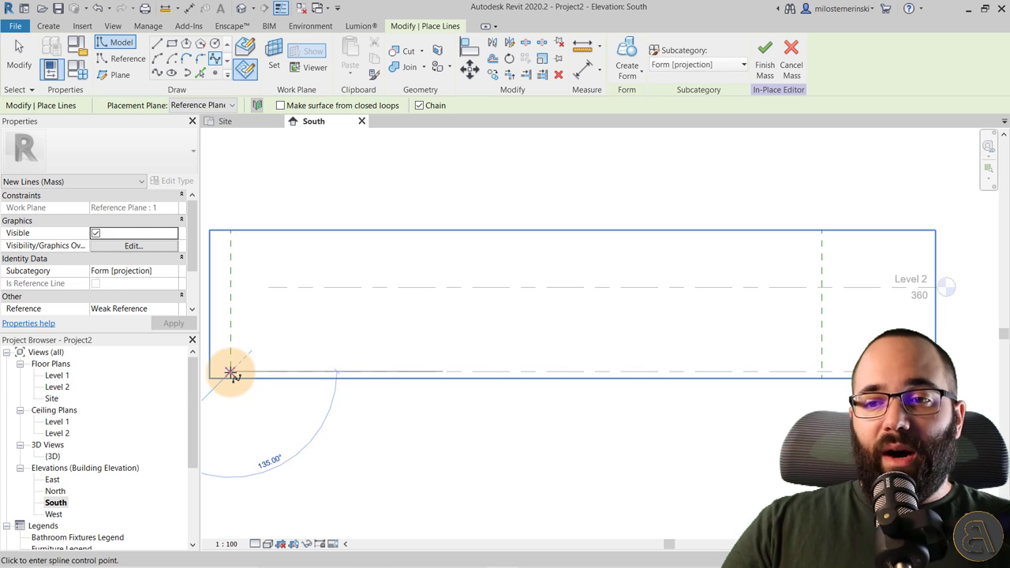
pyautogui.click(291, 371)
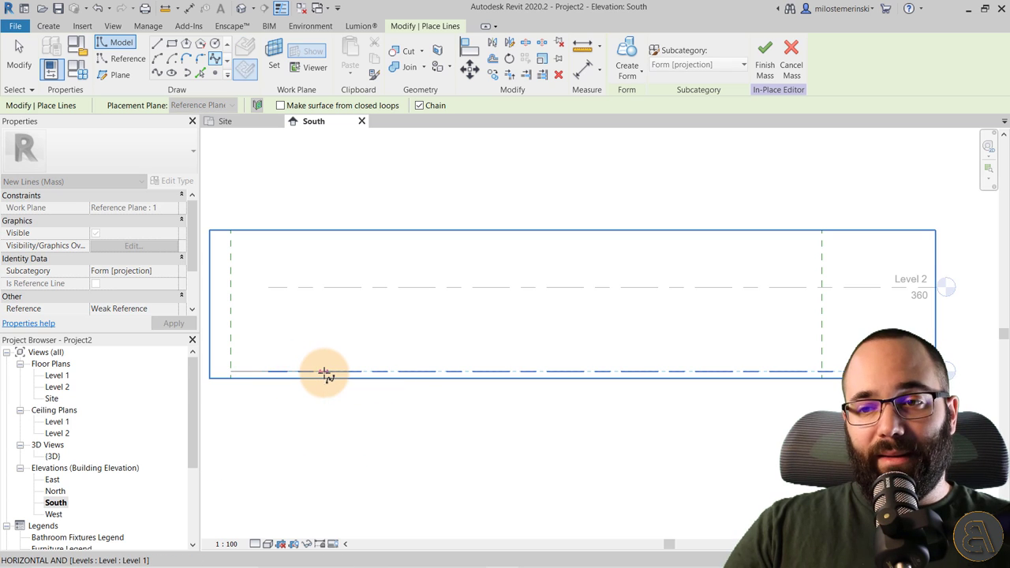
pyautogui.click(324, 371)
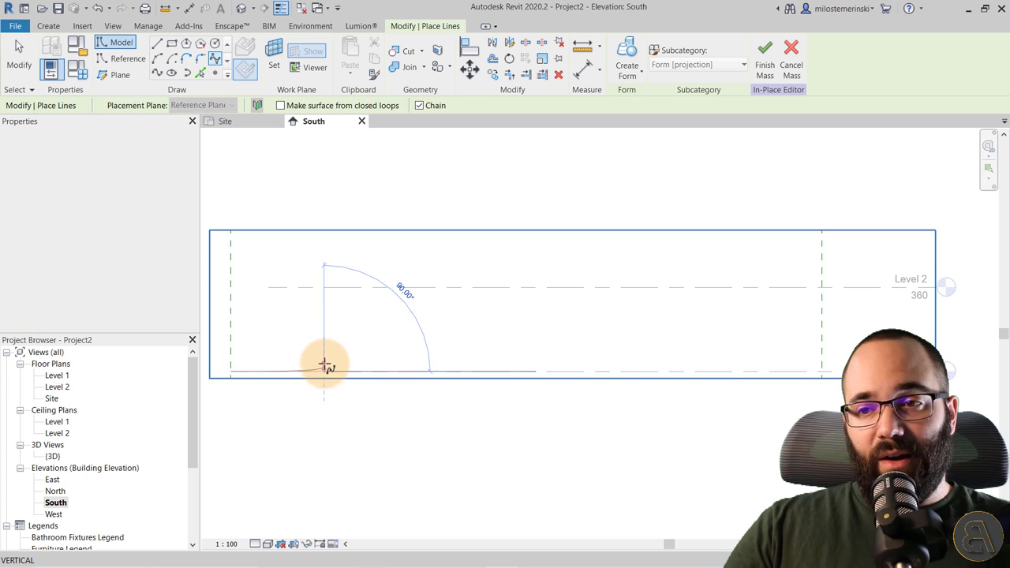
pyautogui.click(361, 273)
pyautogui.click(434, 273)
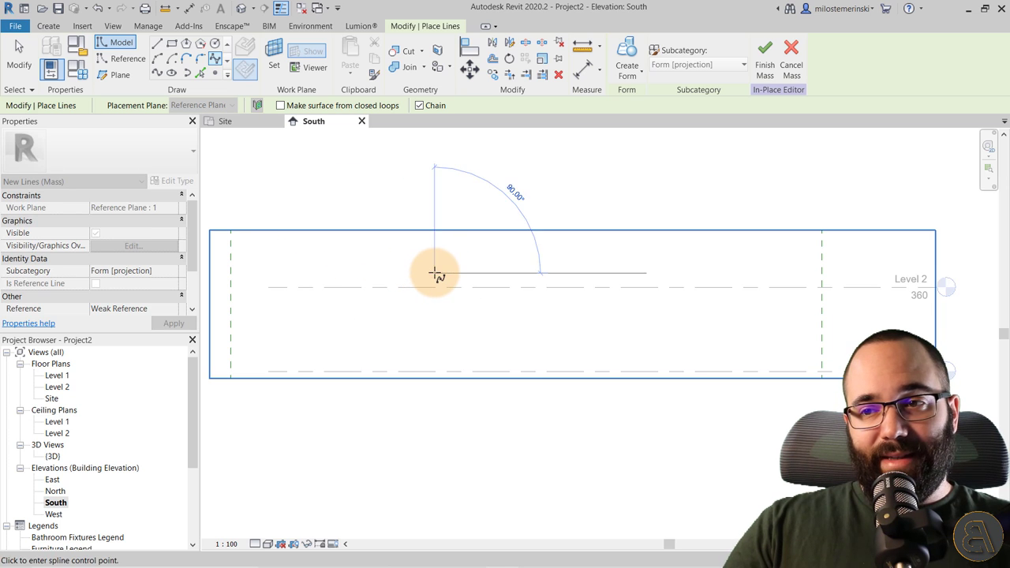
pyautogui.click(480, 372)
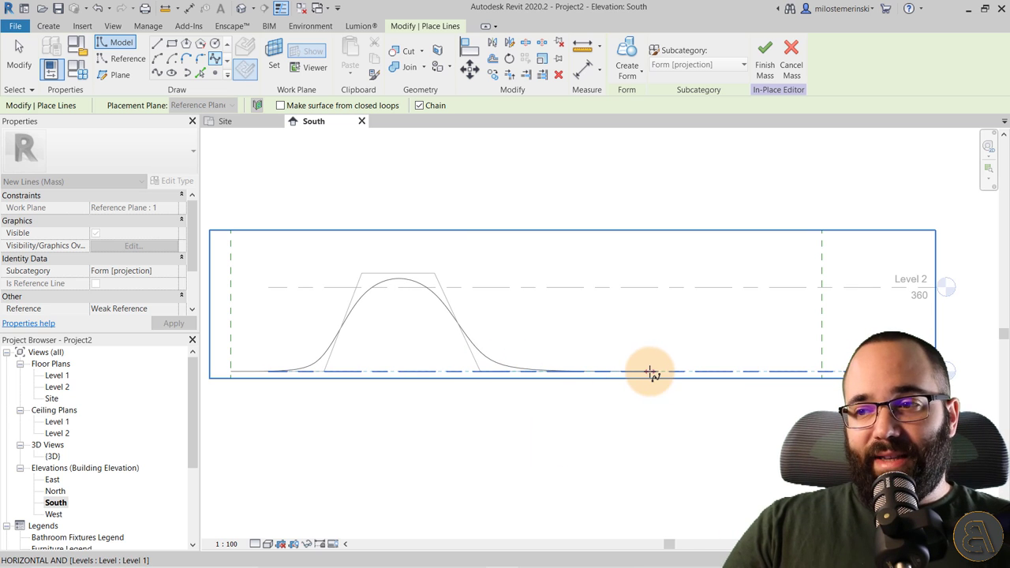
# Step: Add a lower second hump, end the spline at the right plane, and finish
pyautogui.moveTo(632, 372); pyautogui.dragTo(549, 385, button='middle')
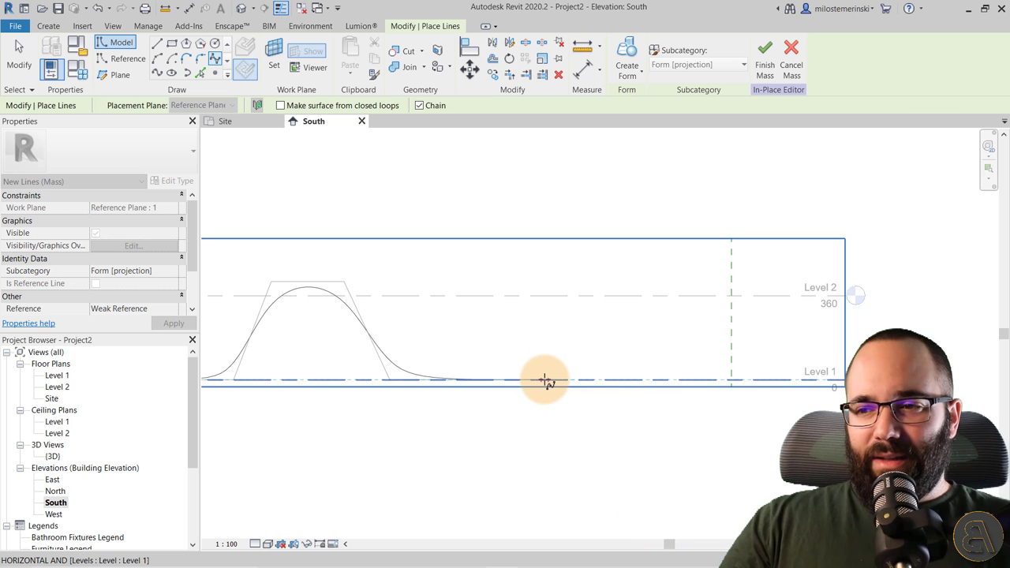
pyautogui.click(580, 382)
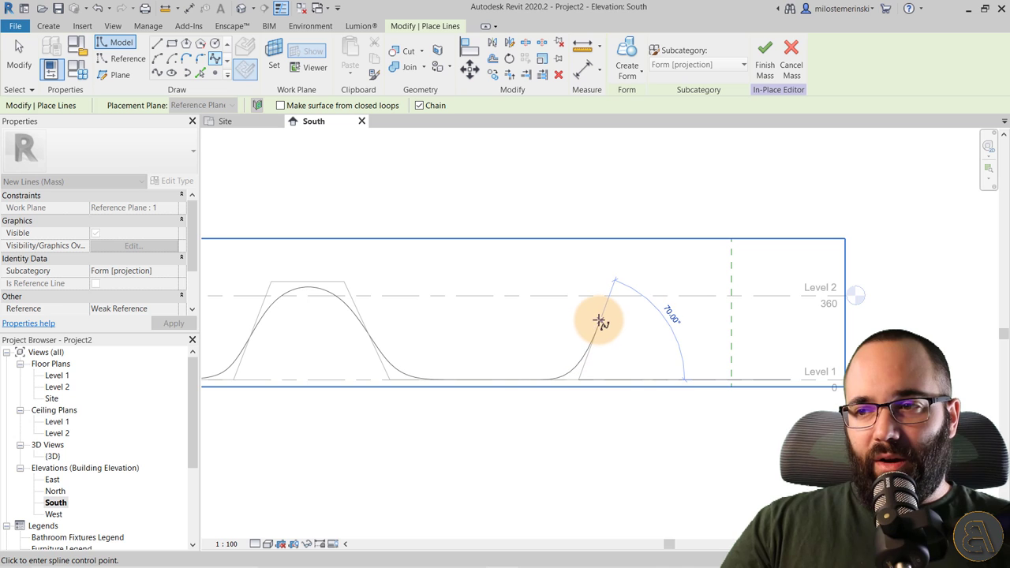
pyautogui.click(603, 314)
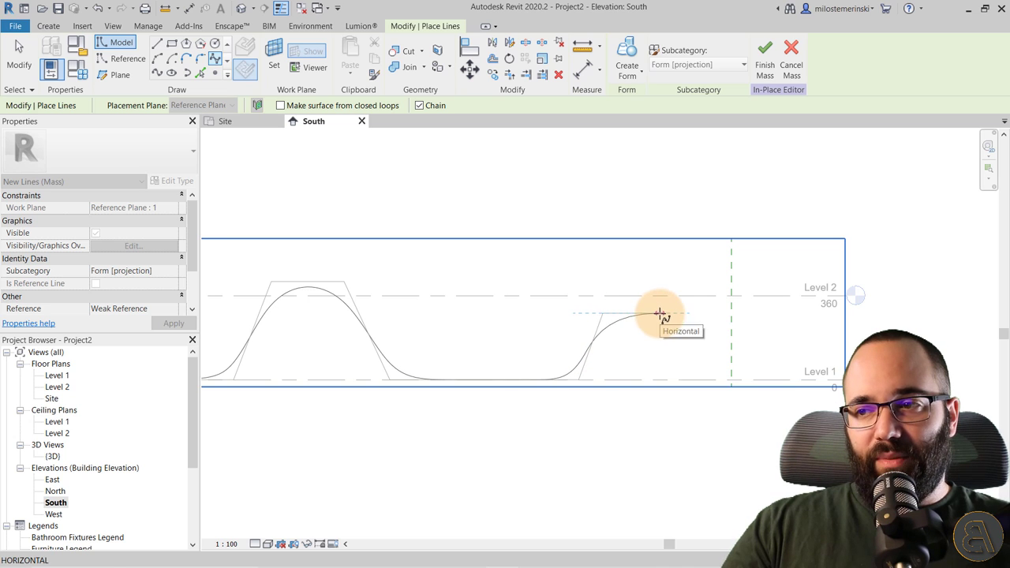
pyautogui.click(660, 314)
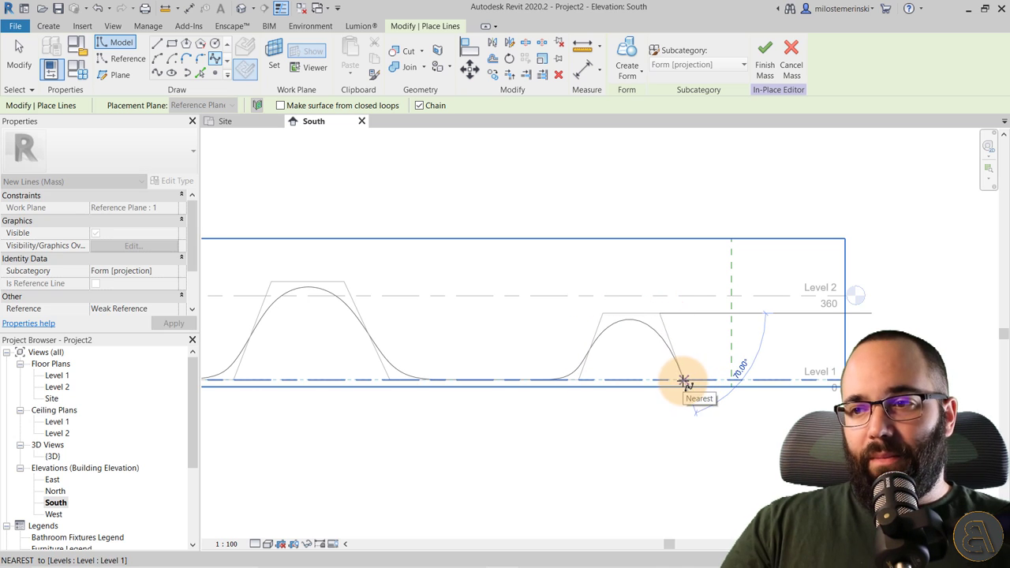
pyautogui.click(731, 377)
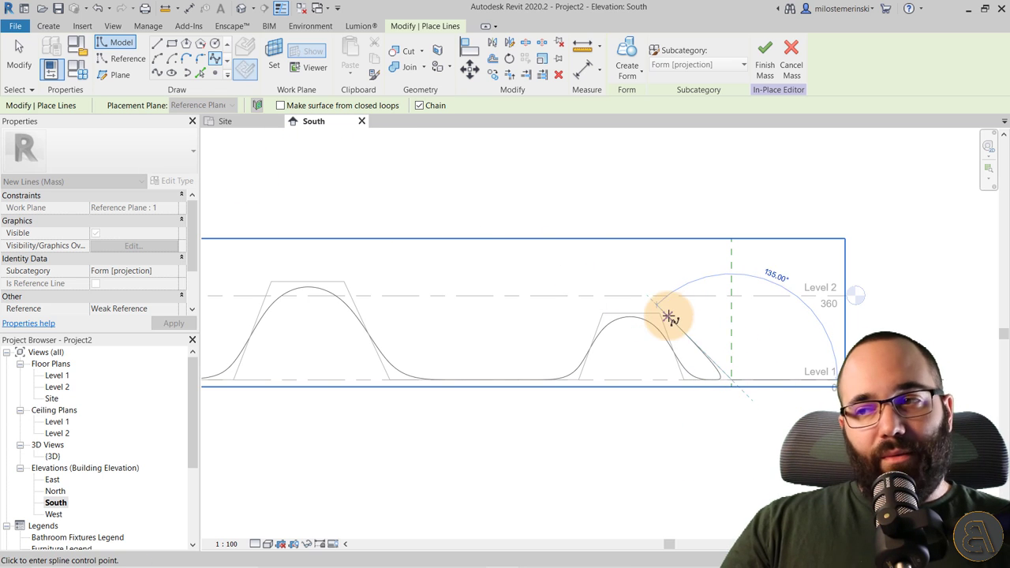
pyautogui.click(19, 63)
# Step: Select the wave spline and adjust the first hump's upper-left control point
pyautogui.scroll(-2, 480, 295)
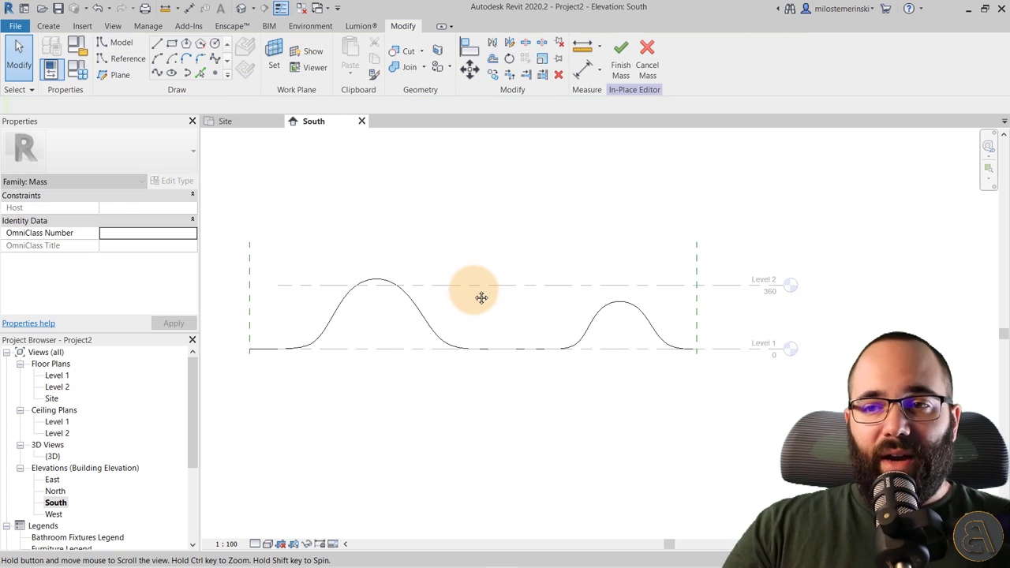
pyautogui.click(359, 293)
pyautogui.scroll(2, 358, 292)
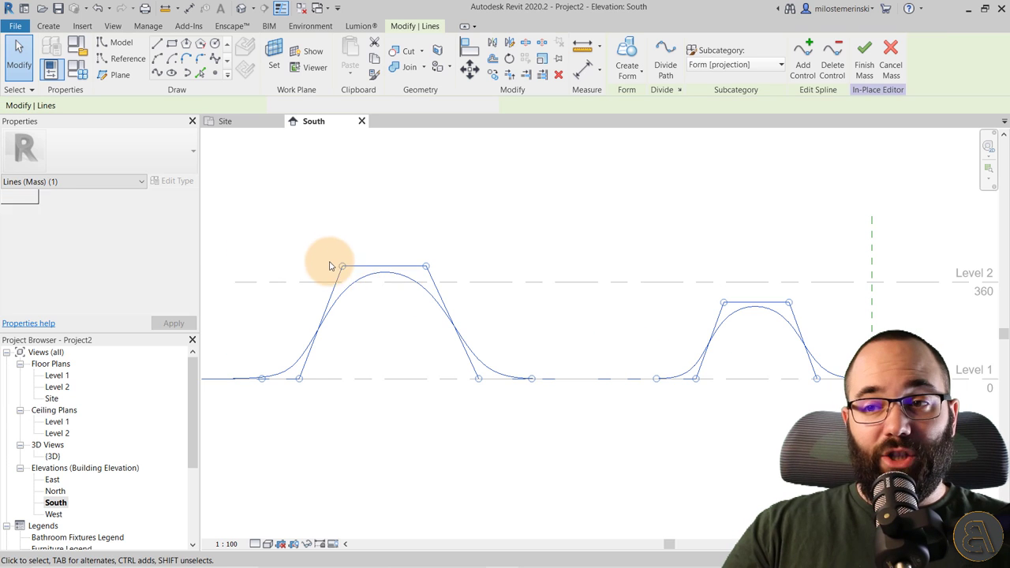
pyautogui.moveTo(345, 269); pyautogui.dragTo(344, 268)
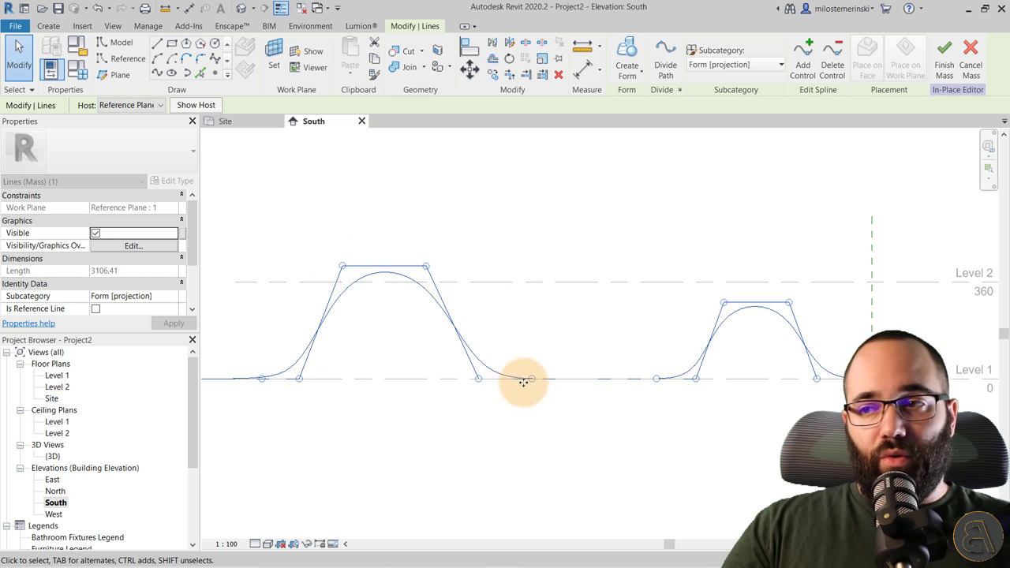
pyautogui.scroll(-2, 541, 308)
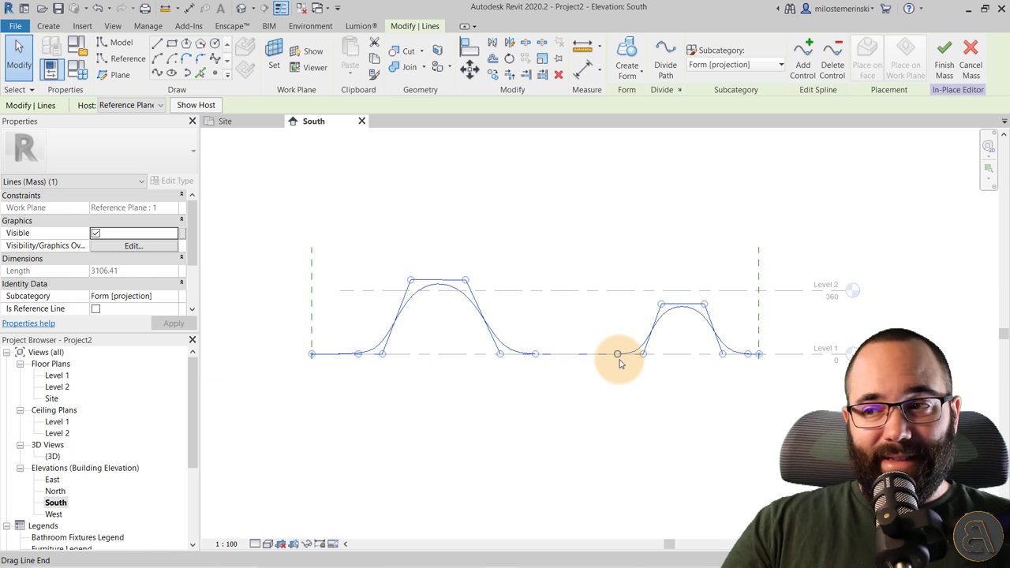
pyautogui.scroll(2, 608, 361)
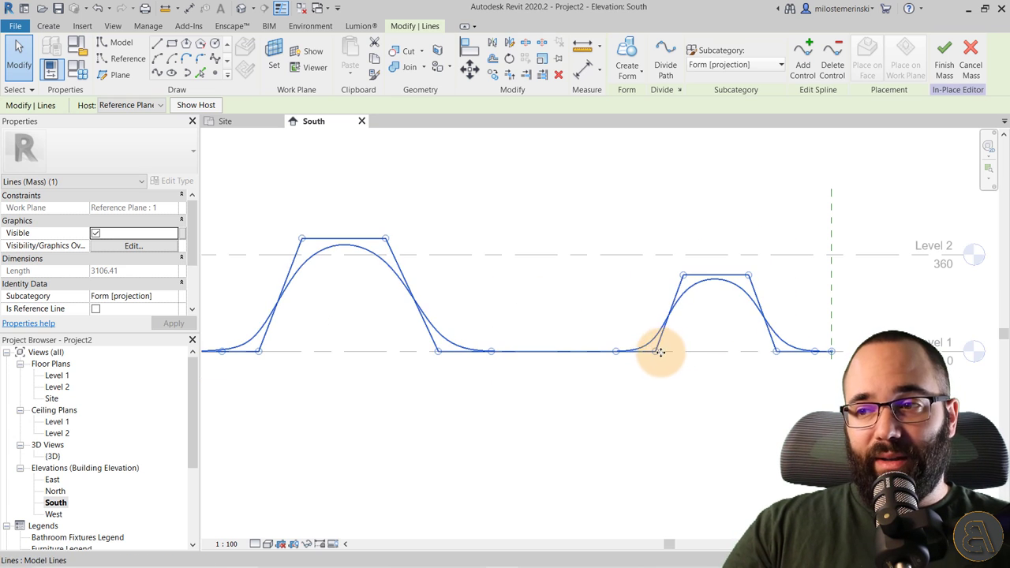
pyautogui.click(656, 351)
pyautogui.moveTo(567, 235); pyautogui.dragTo(773, 335)
# Step: Drag the second hump's four control points and the end point left
pyautogui.click(624, 351)
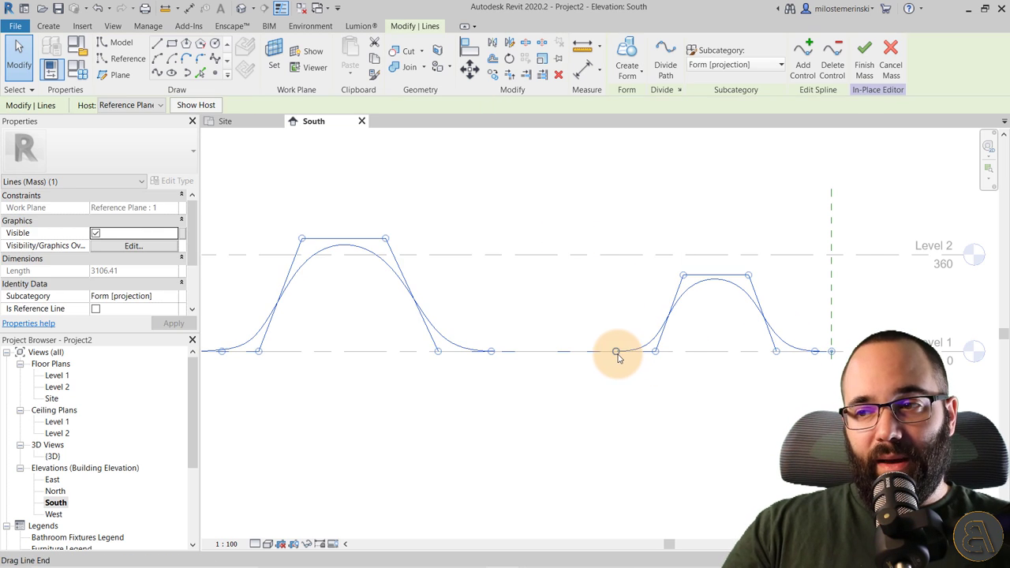
pyautogui.click(650, 358)
pyautogui.moveTo(656, 357)
pyautogui.mouseDown()
pyautogui.moveTo(637, 359)
pyautogui.moveTo(642, 349)
pyautogui.mouseUp()
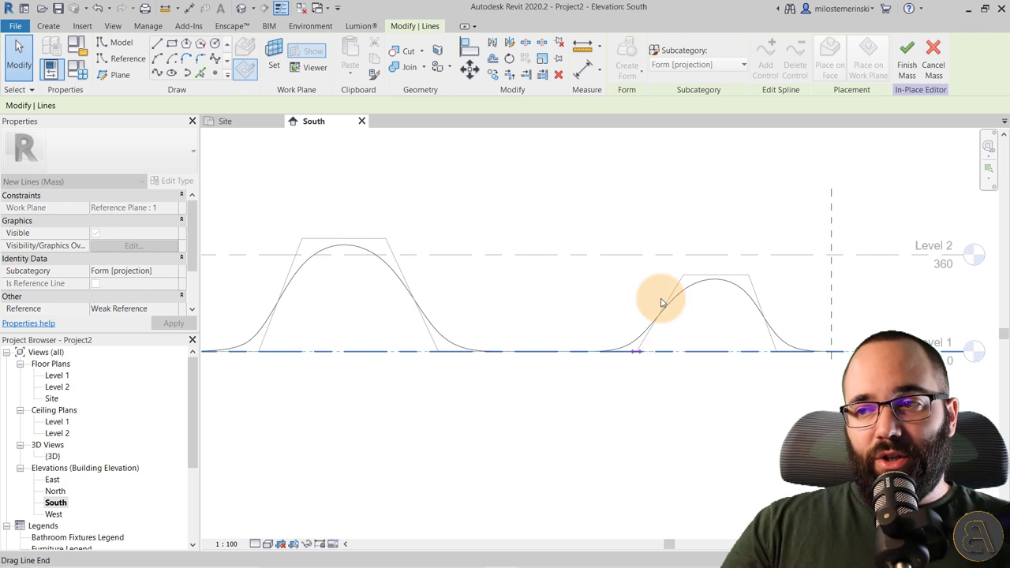
pyautogui.moveTo(682, 277); pyautogui.dragTo(654, 276)
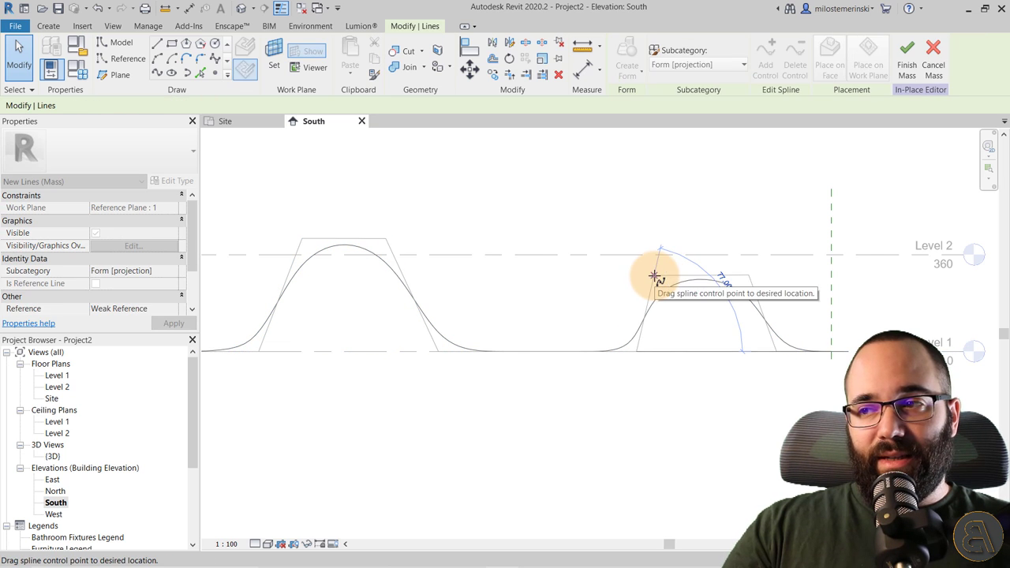
pyautogui.moveTo(748, 277); pyautogui.dragTo(724, 276)
pyautogui.moveTo(762, 354); pyautogui.dragTo(747, 352)
pyautogui.moveTo(821, 355); pyautogui.dragTo(787, 354)
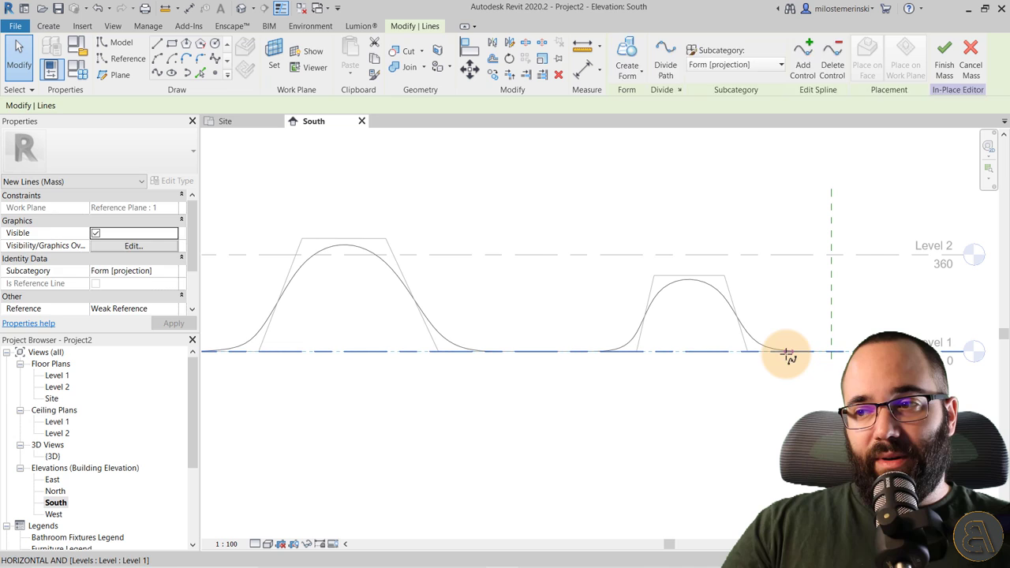
pyautogui.click(654, 401)
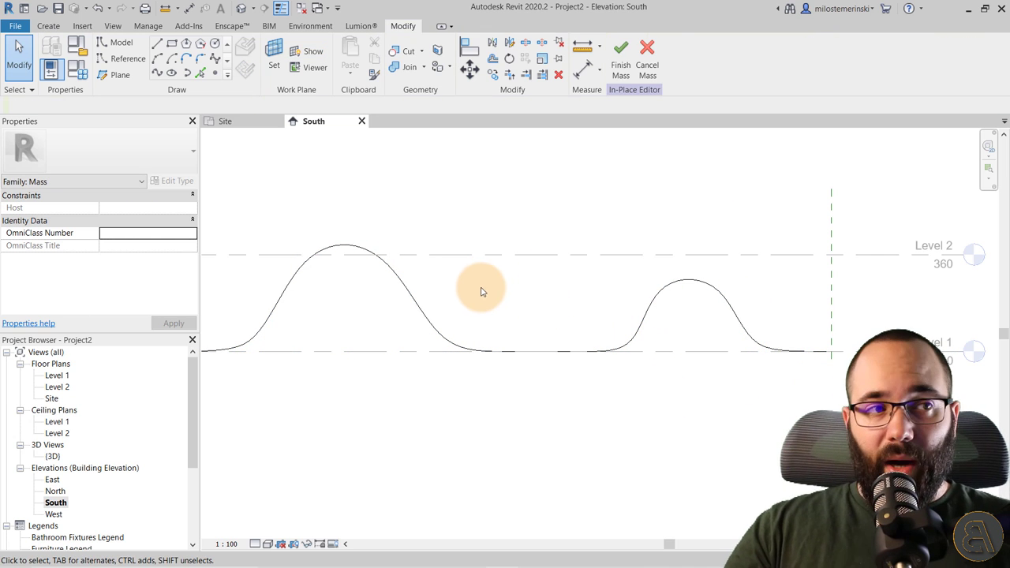
pyautogui.scroll(-2, 286, 277)
pyautogui.moveTo(360, 360); pyautogui.dragTo(409, 359, button='middle')
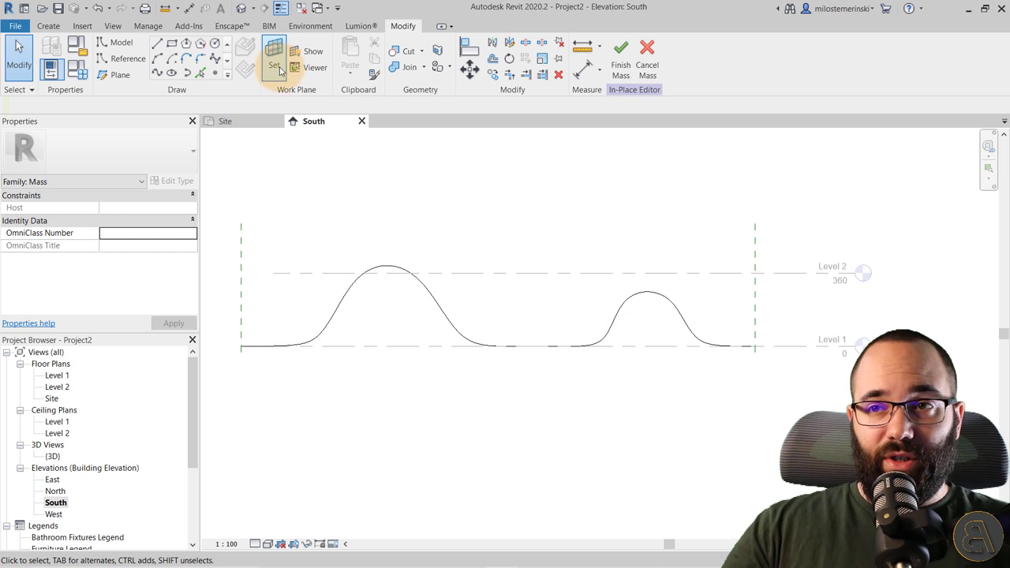
# Step: Set the work plane to Reference Plane : 2
pyautogui.click(274, 67)
pyautogui.click(242, 219)
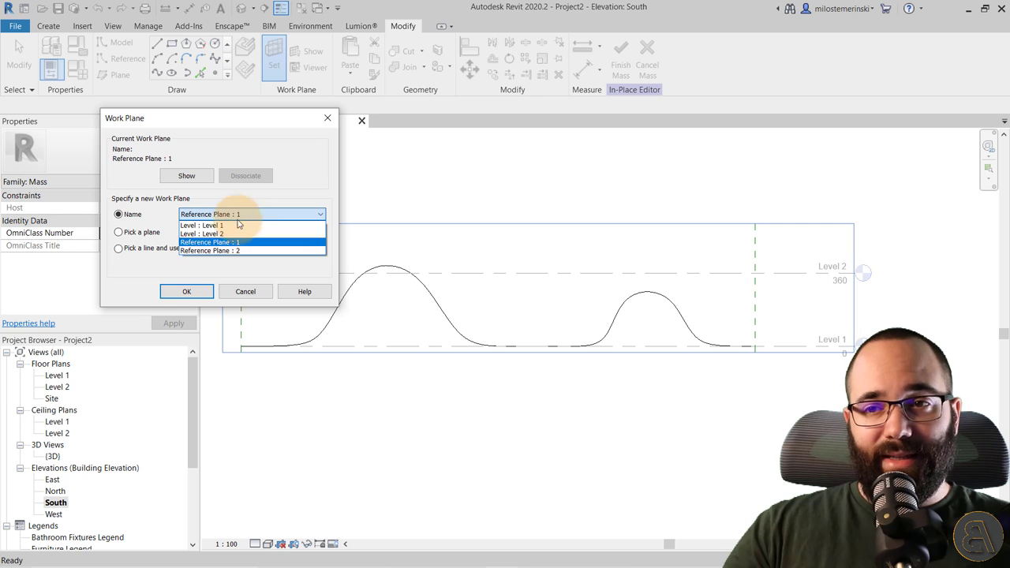
pyautogui.click(232, 249)
pyautogui.click(204, 290)
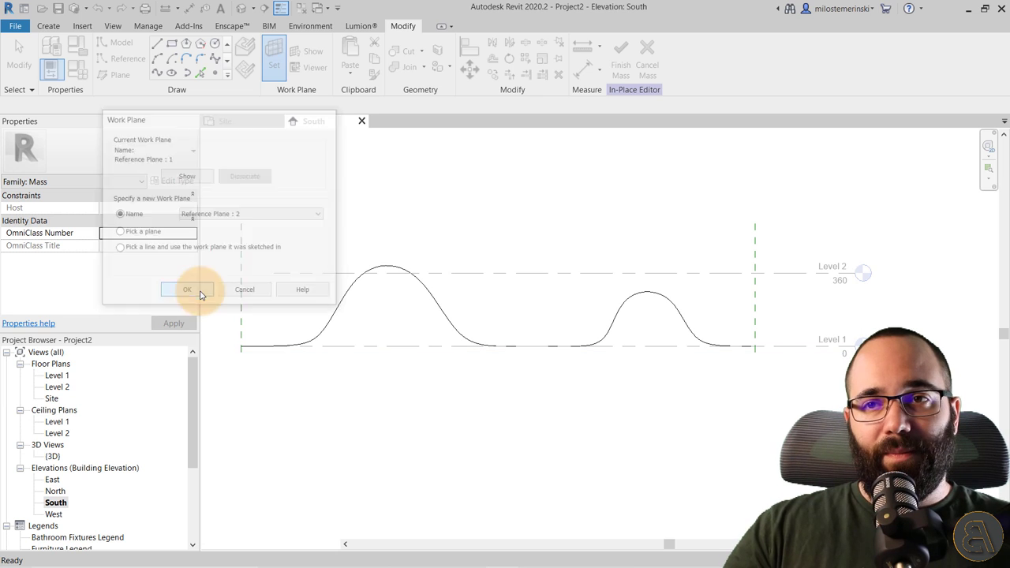
# Step: Start a spline on the work plane with points along Level 1
pyautogui.click(126, 43)
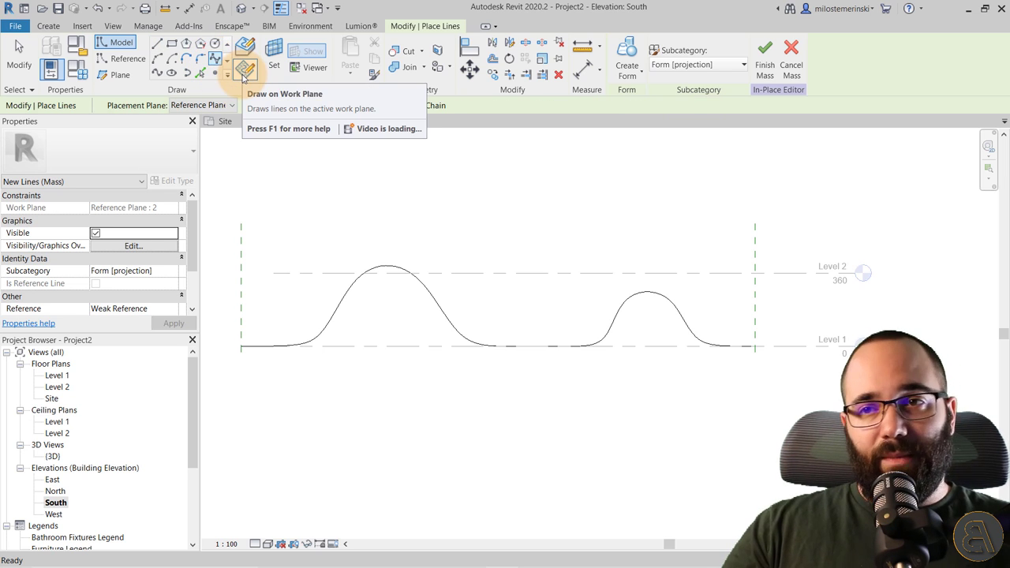
pyautogui.click(243, 78)
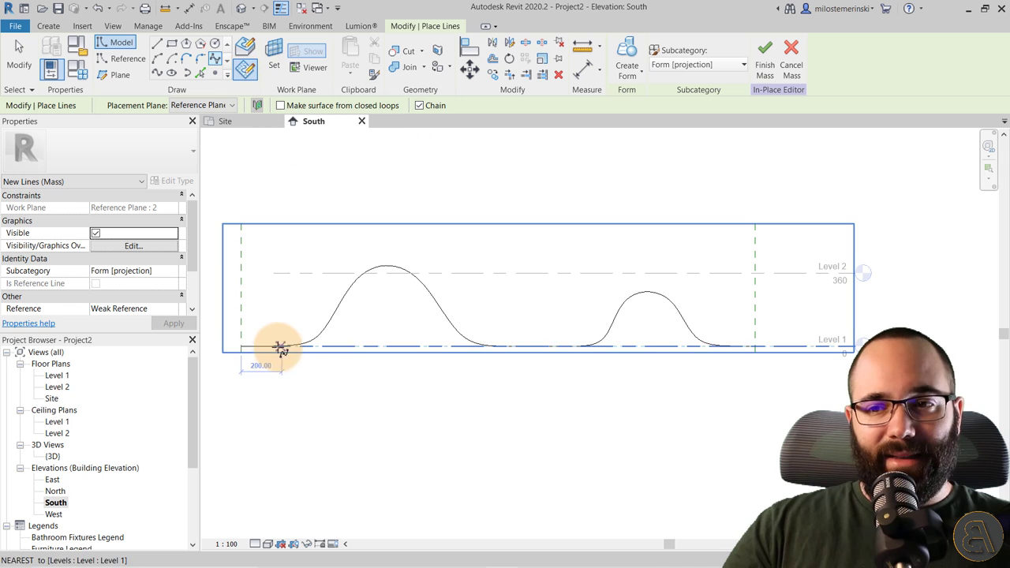
pyautogui.click(241, 347)
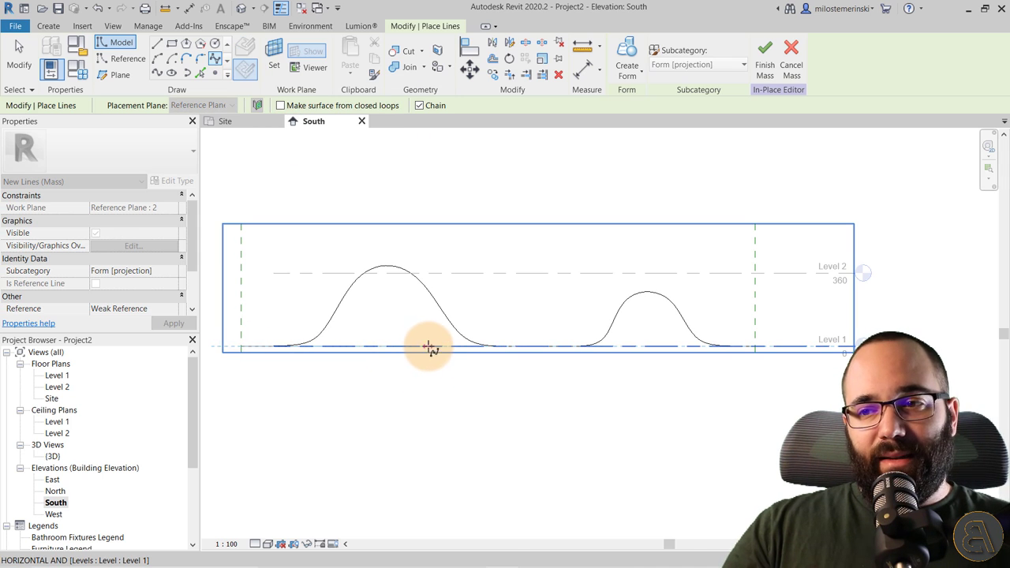
pyautogui.click(428, 344)
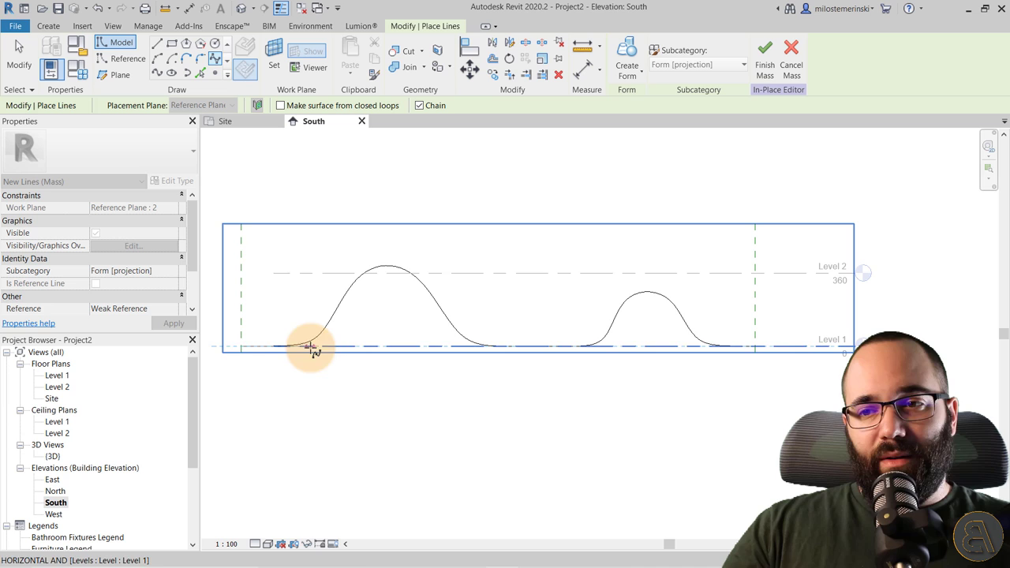
pyautogui.click(467, 347)
pyautogui.click(493, 345)
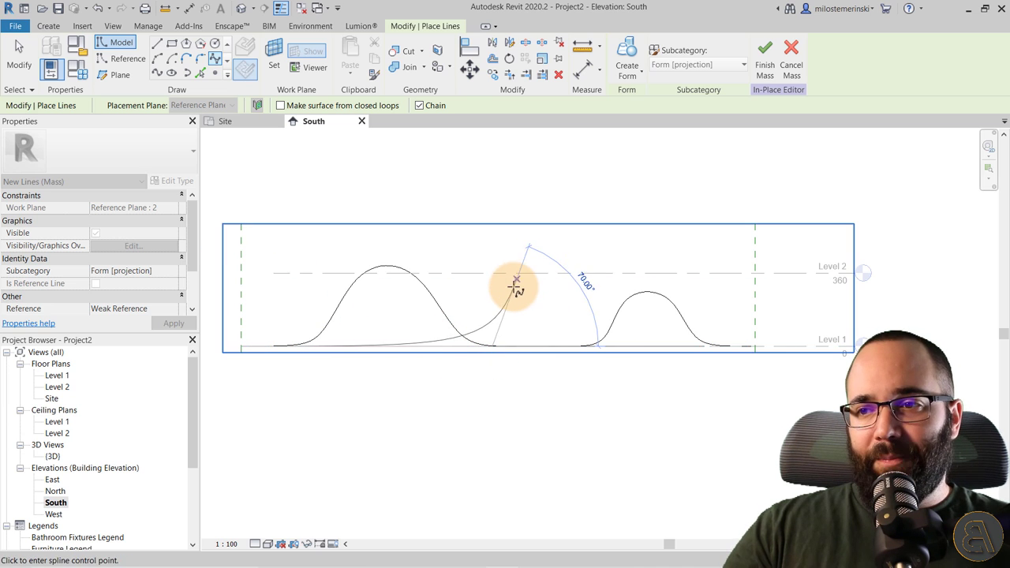
# Step: Raise the curve to a Level 2 hump, end it at the right plane, and select it
pyautogui.click(509, 273)
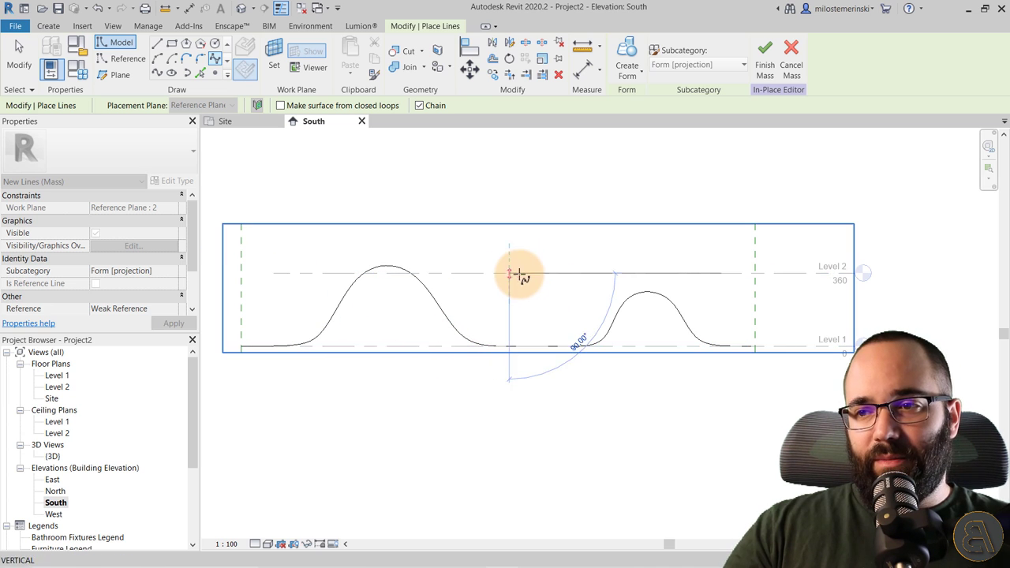
pyautogui.click(572, 274)
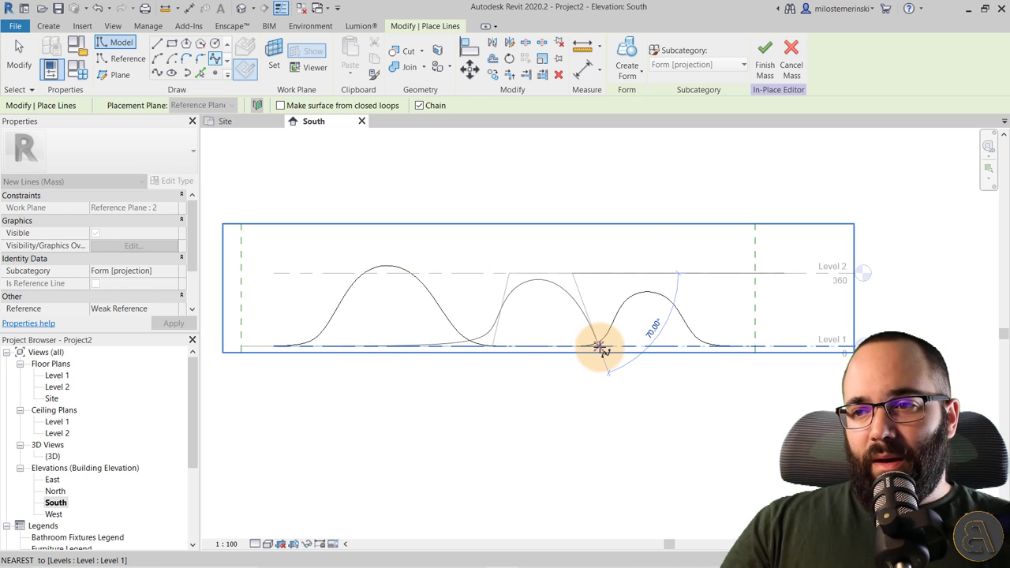
pyautogui.click(600, 347)
pyautogui.click(644, 347)
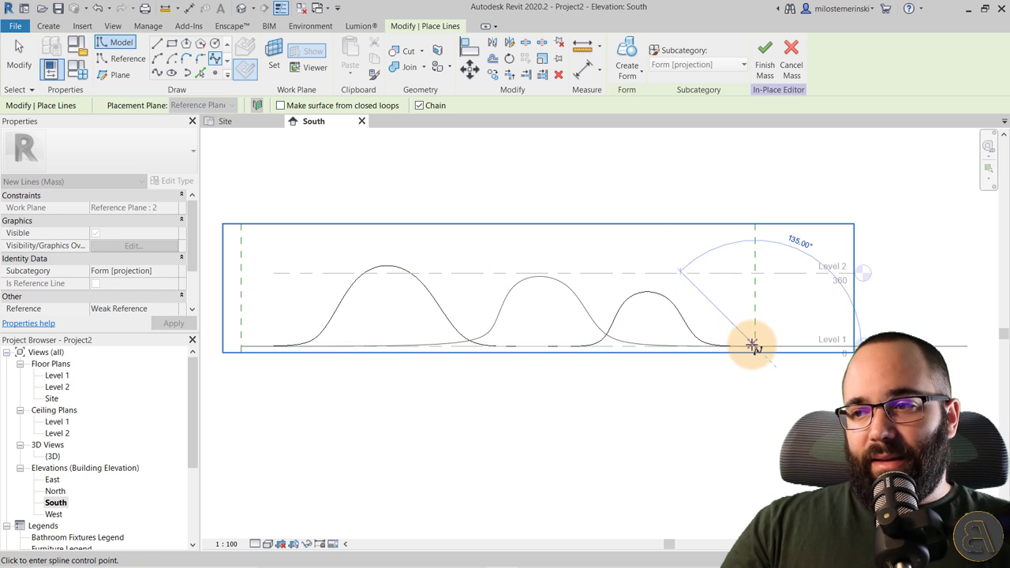
pyautogui.click(753, 344)
pyautogui.click(21, 63)
pyautogui.scroll(2, 473, 308)
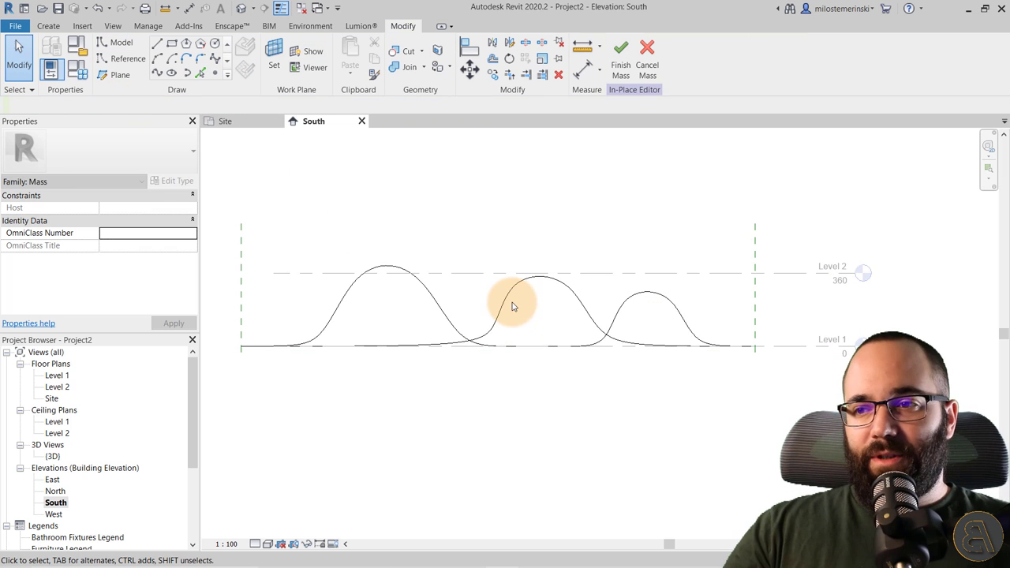
pyautogui.click(521, 345)
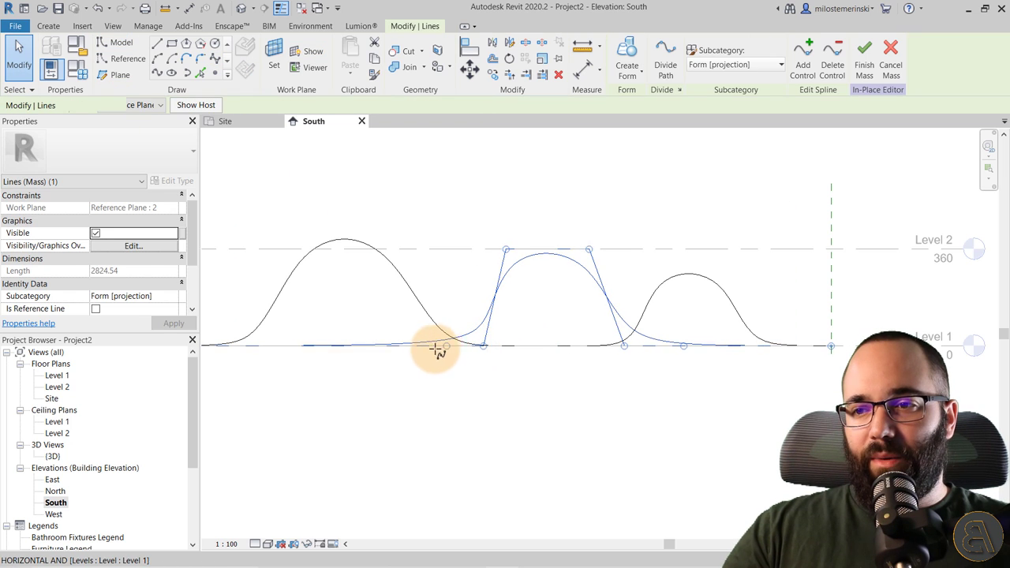
# Step: Shift the middle curve's hump points left along Level 1 and Level 2, then deselect
pyautogui.moveTo(481, 344); pyautogui.dragTo(458, 345)
pyautogui.moveTo(503, 250); pyautogui.dragTo(483, 249)
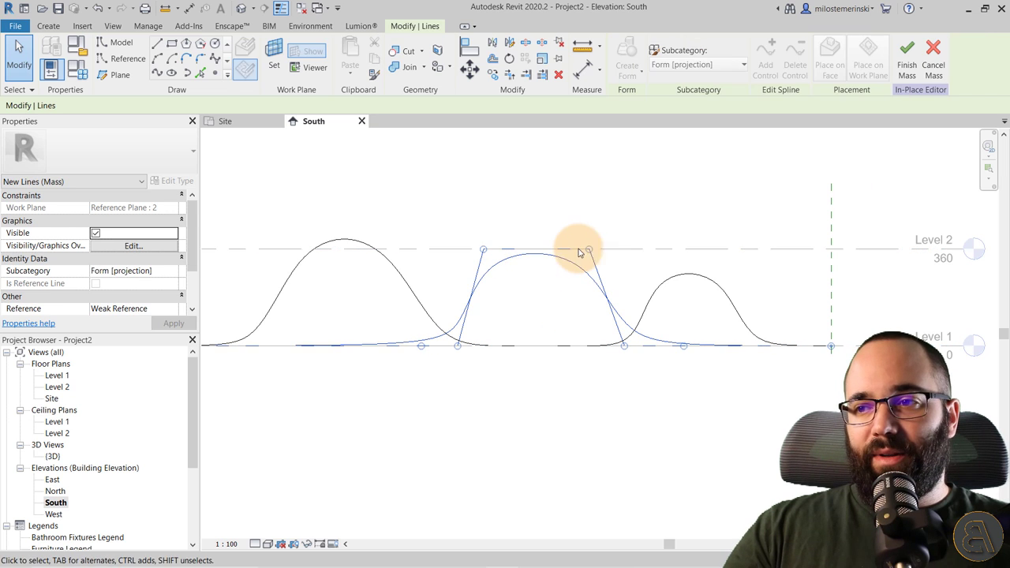
pyautogui.moveTo(577, 252); pyautogui.dragTo(565, 249)
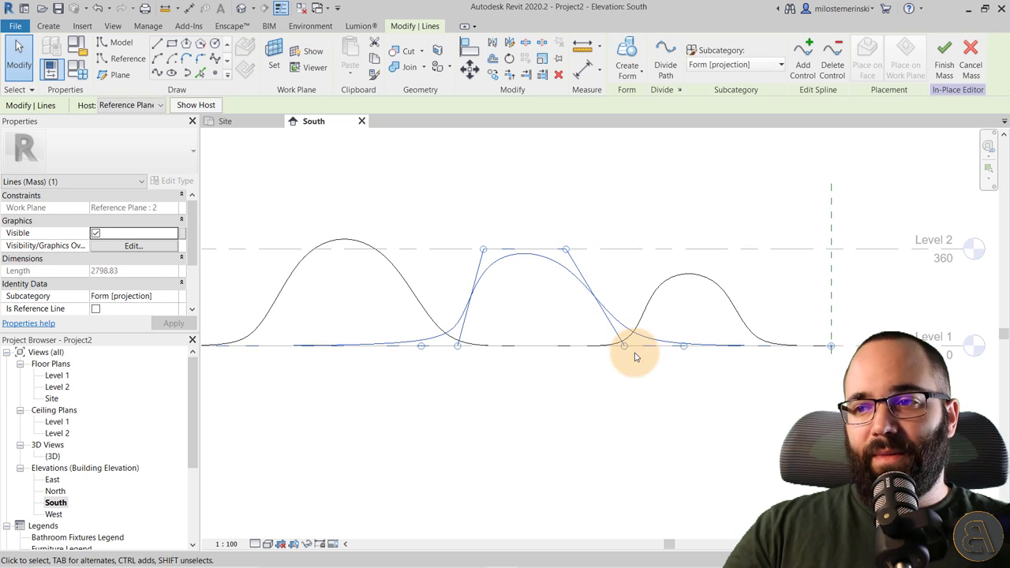
pyautogui.moveTo(620, 347); pyautogui.dragTo(604, 345)
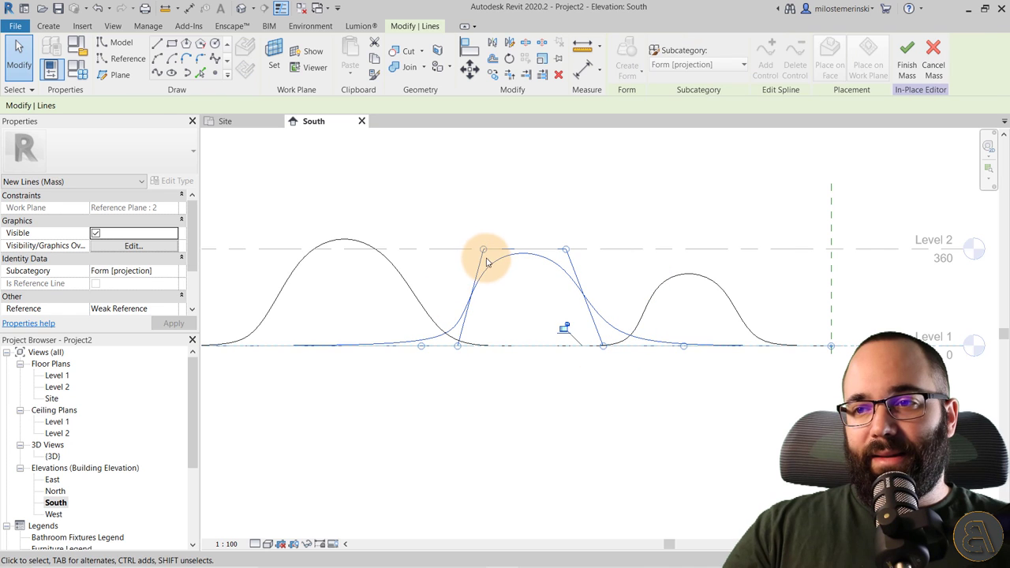
pyautogui.moveTo(487, 263)
pyautogui.mouseDown()
pyautogui.moveTo(484, 247)
pyautogui.moveTo(494, 249)
pyautogui.mouseUp()
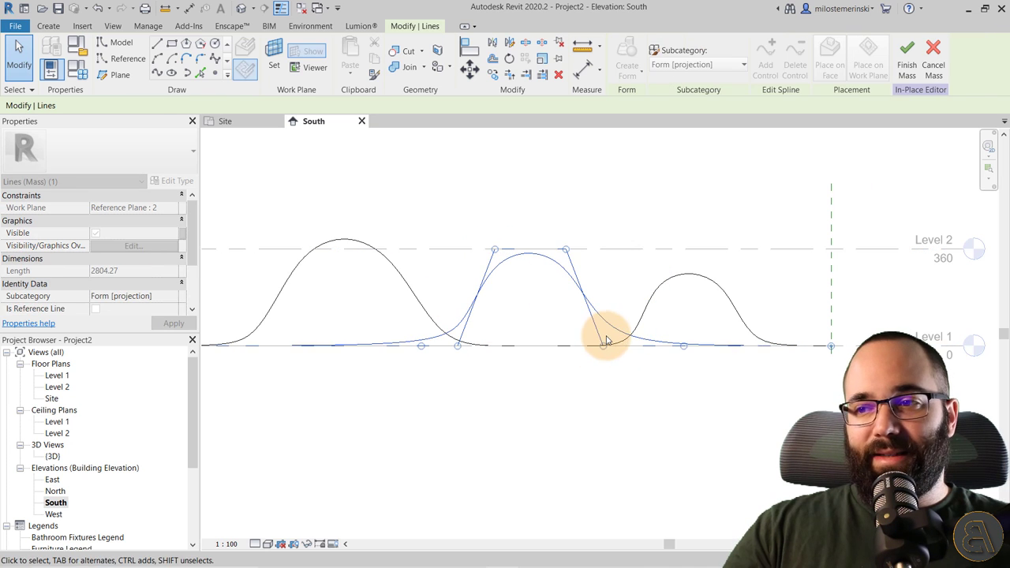
pyautogui.click(602, 343)
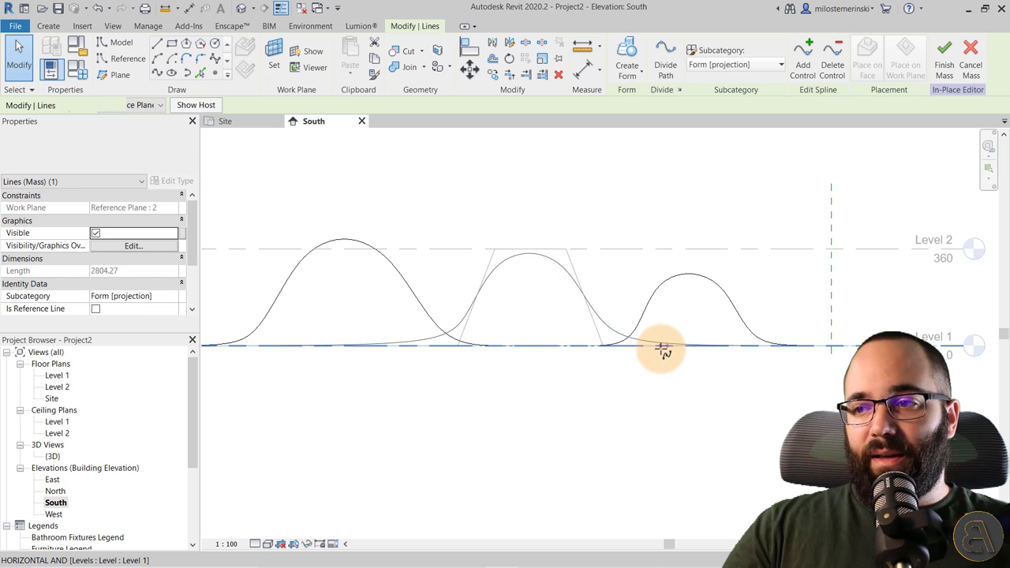
pyautogui.press('Escape')
pyautogui.click(563, 331)
pyautogui.press('Escape')
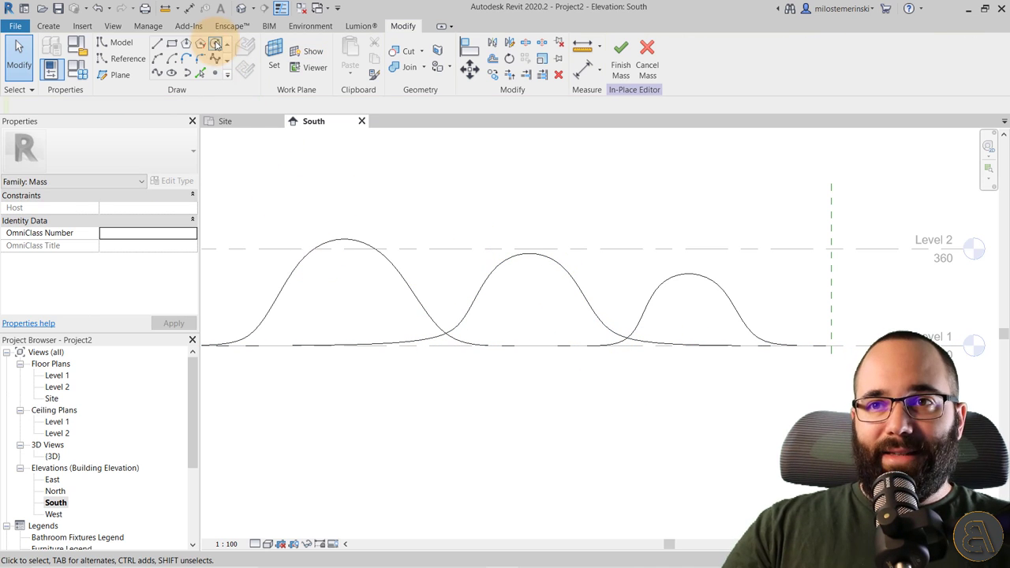
# Step: View the curves in the default 3D view and drag the front curve toward the back one
pyautogui.click(241, 9)
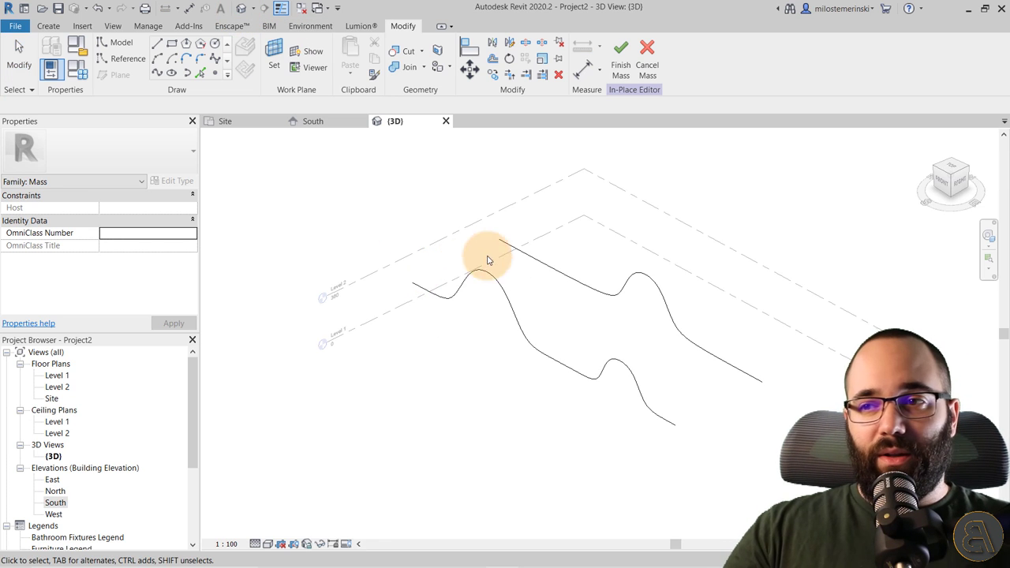
pyautogui.keyDown('shift'); pyautogui.moveTo(480, 255); pyautogui.dragTo(561, 327, button='middle'); pyautogui.keyUp('shift')
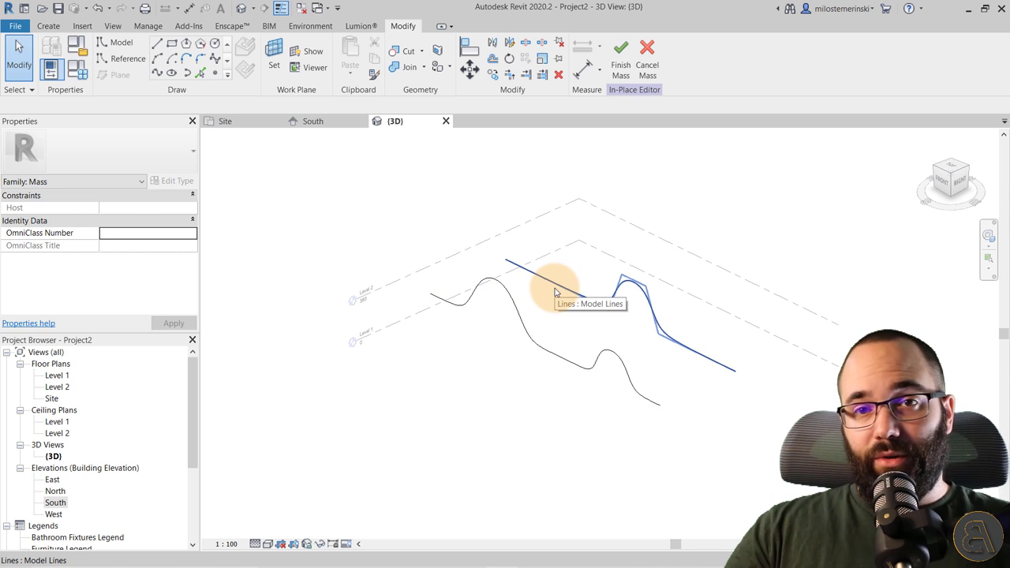
pyautogui.moveTo(591, 357); pyautogui.dragTo(561, 323)
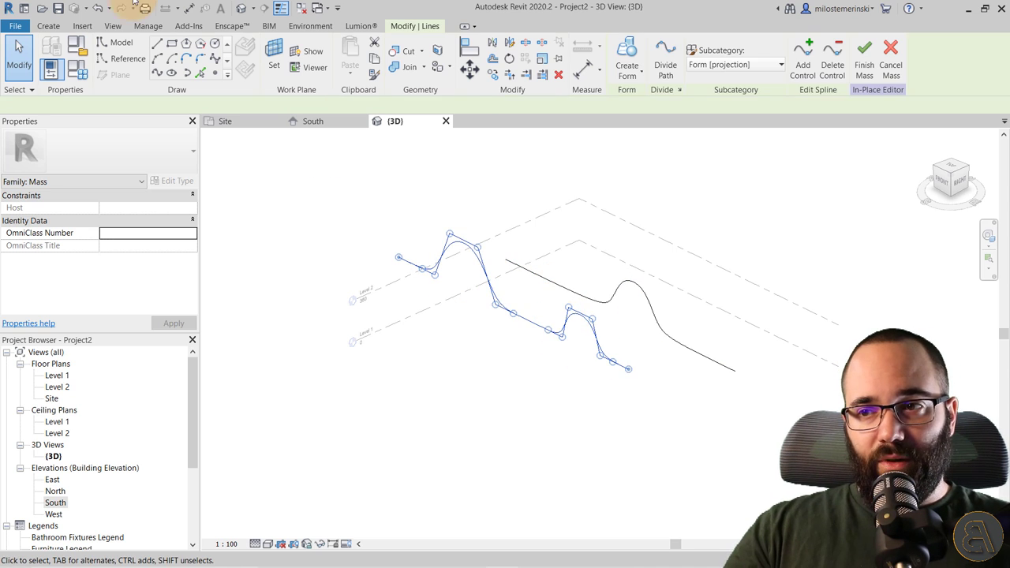
# Step: Try moving the selected curves in the South elevation, then undo the move and clear the selection
pyautogui.click(96, 9)
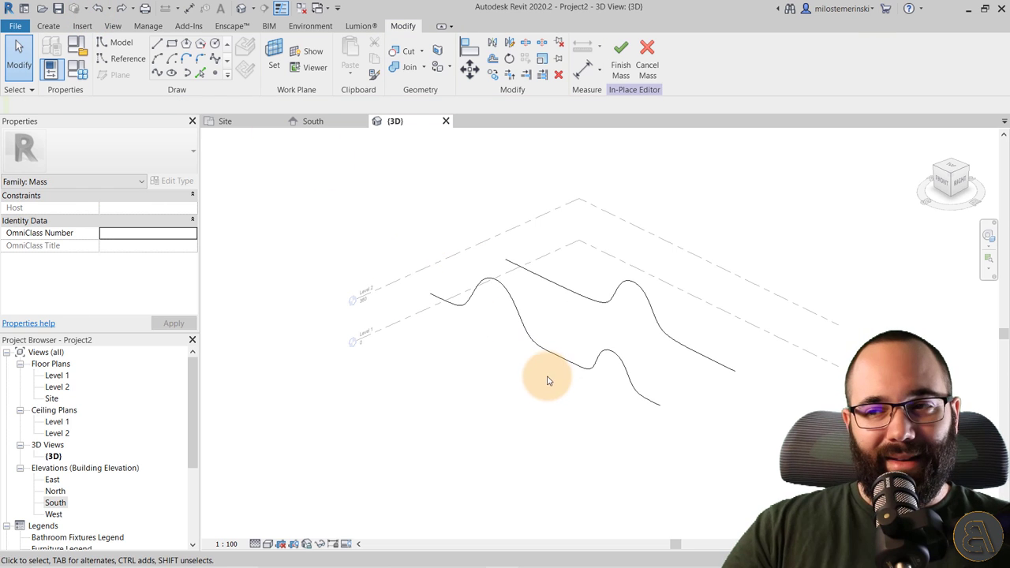
pyautogui.moveTo(587, 412); pyautogui.dragTo(495, 255)
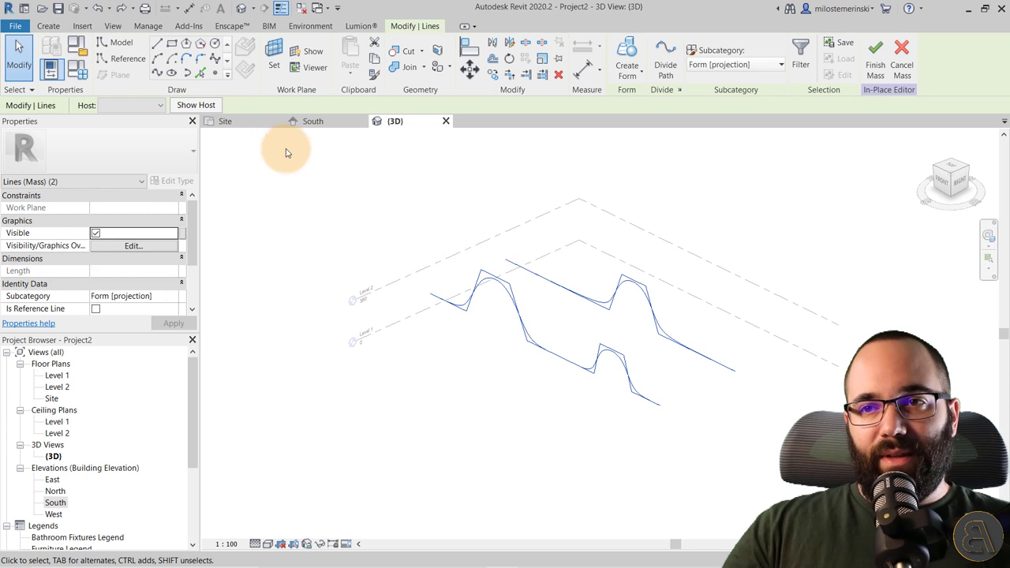
pyautogui.click(308, 123)
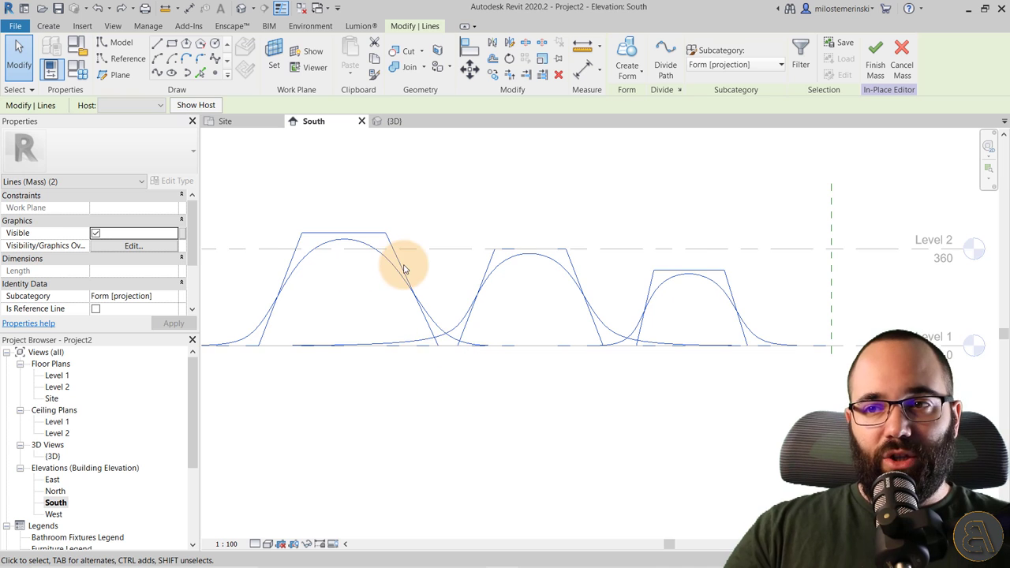
pyautogui.click(467, 70)
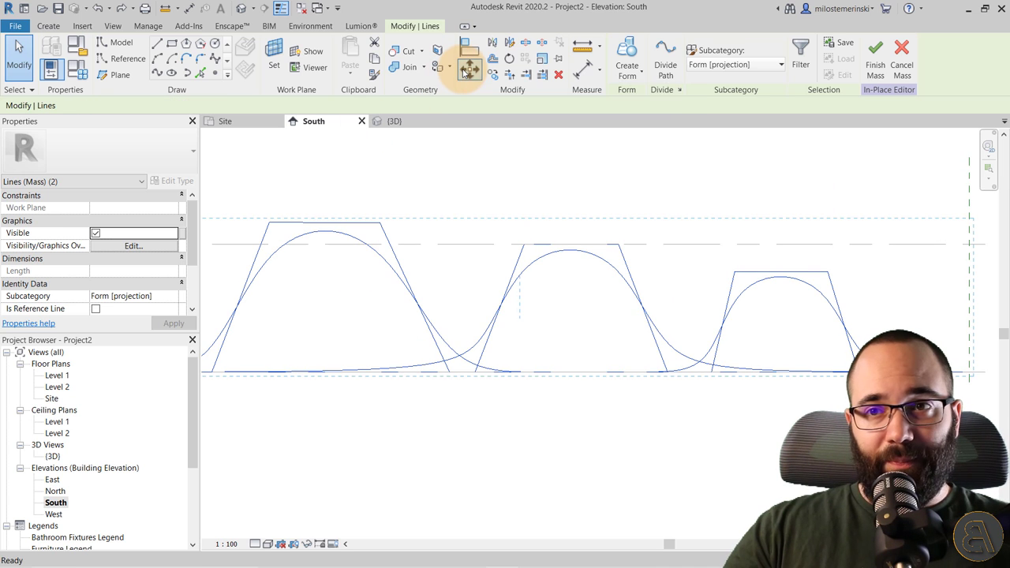
pyautogui.scroll(3, 457, 308)
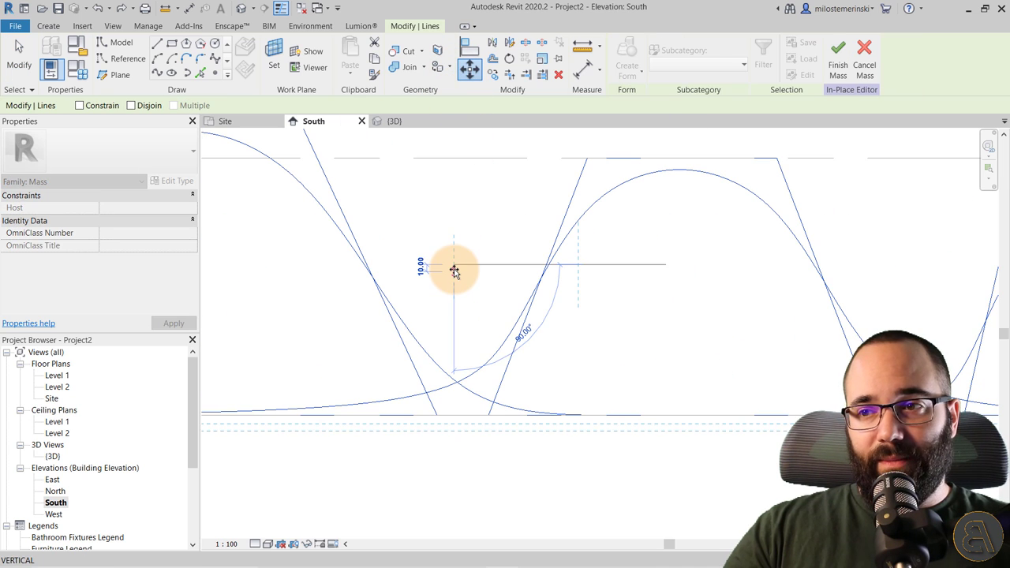
pyautogui.scroll(4, 454, 271)
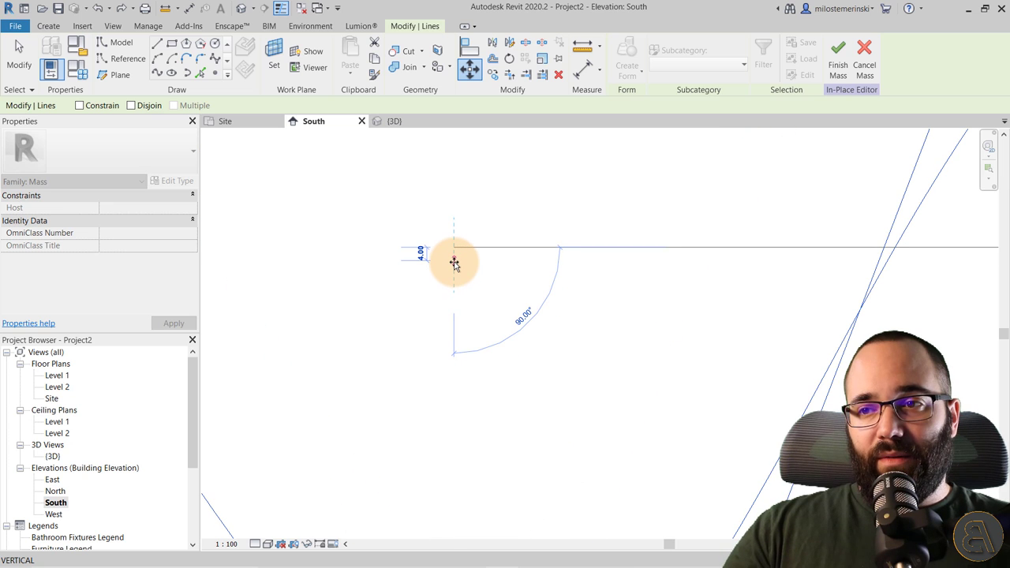
pyautogui.click(454, 263)
pyautogui.scroll(-8, 491, 272)
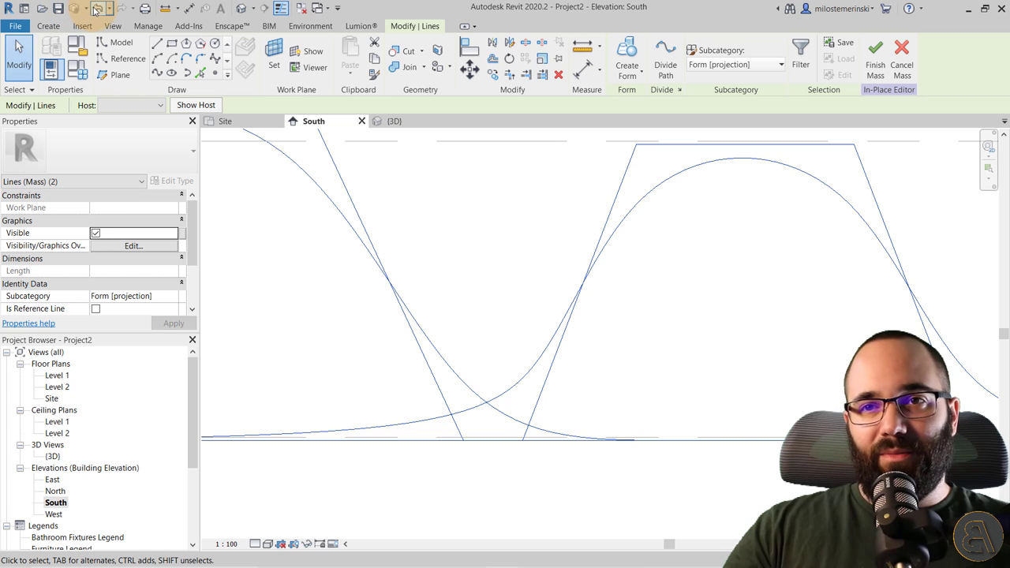
pyautogui.click(95, 9)
pyautogui.click(478, 300)
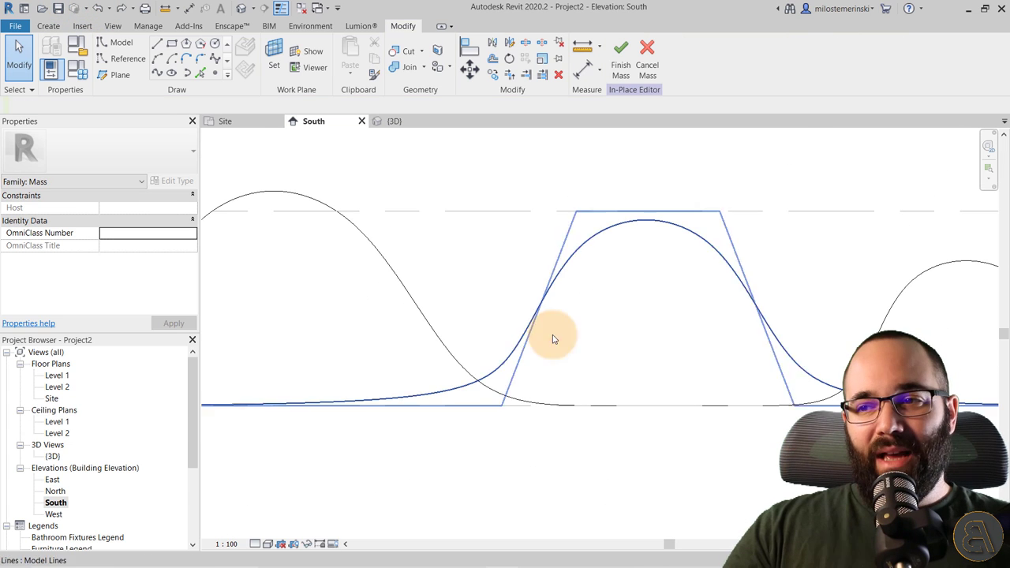
# Step: Window-select the two mass lines and shift them slightly downward, then deselect
pyautogui.moveTo(552, 339); pyautogui.dragTo(311, 308)
pyautogui.click(469, 68)
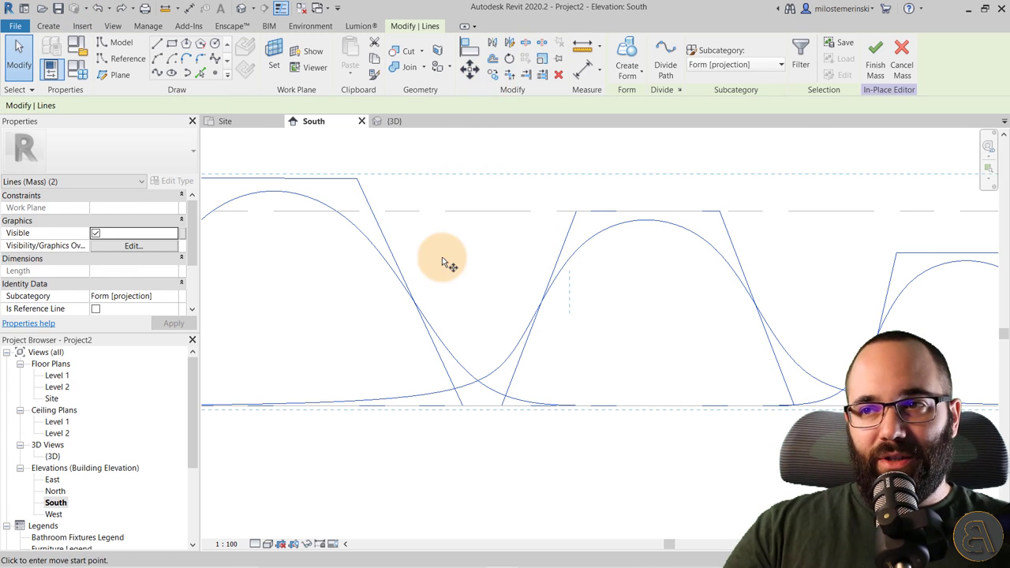
pyautogui.click(452, 260)
pyautogui.scroll(4, 453, 263)
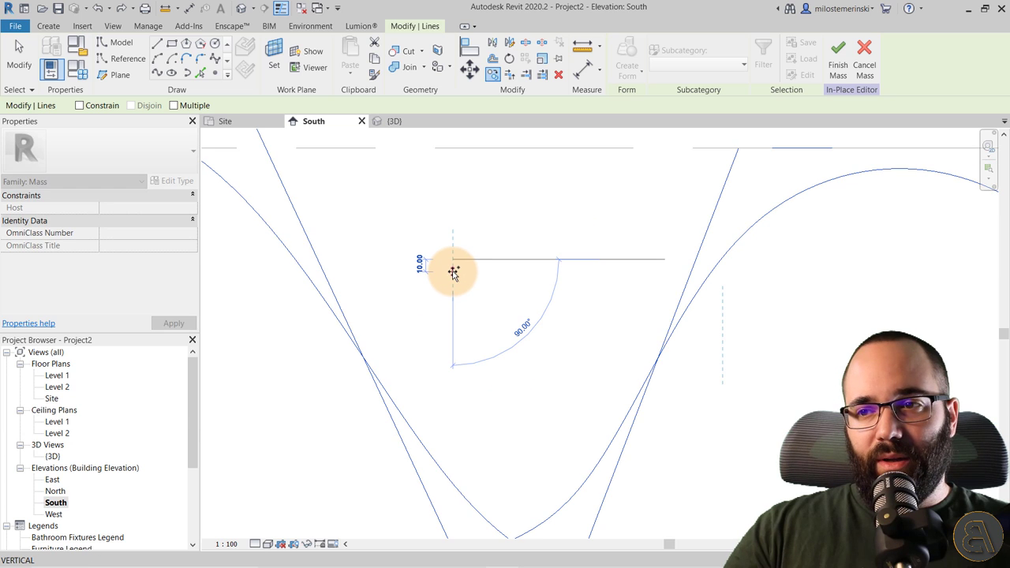
pyautogui.click(454, 272)
pyautogui.scroll(-3, 487, 252)
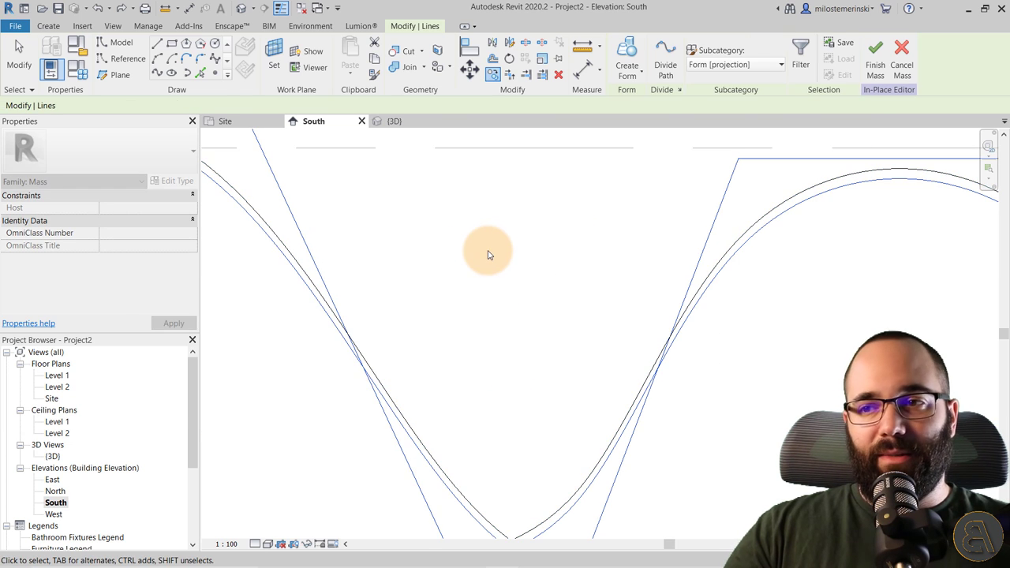
pyautogui.scroll(-3, 485, 259)
pyautogui.press('Escape')
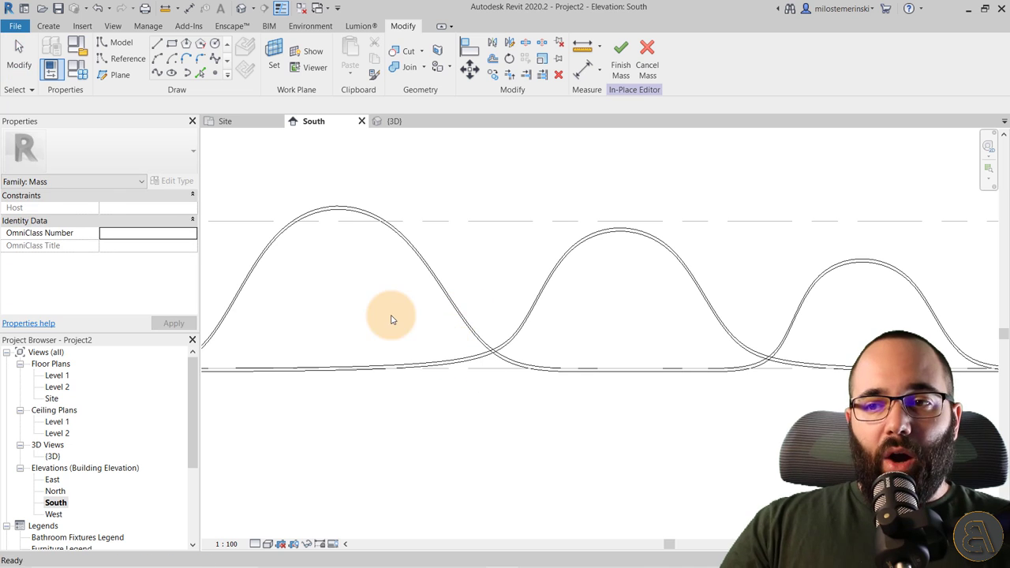
# Step: Window-select all four wave curves and move them vertically by 8 units
pyautogui.moveTo(482, 318); pyautogui.dragTo(628, 313, button='middle')
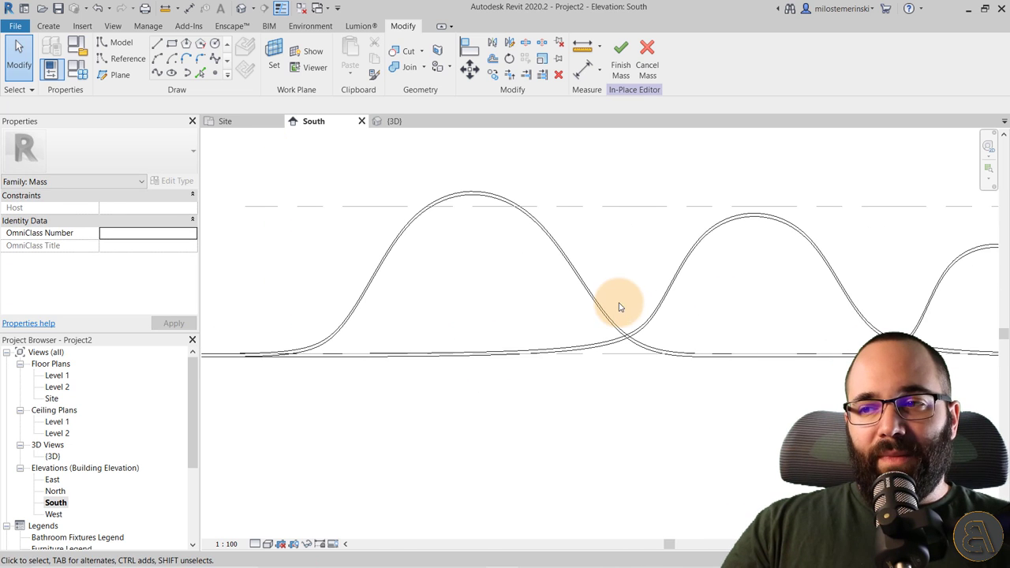
pyautogui.moveTo(708, 332); pyautogui.dragTo(568, 312)
pyautogui.scroll(3, 601, 269)
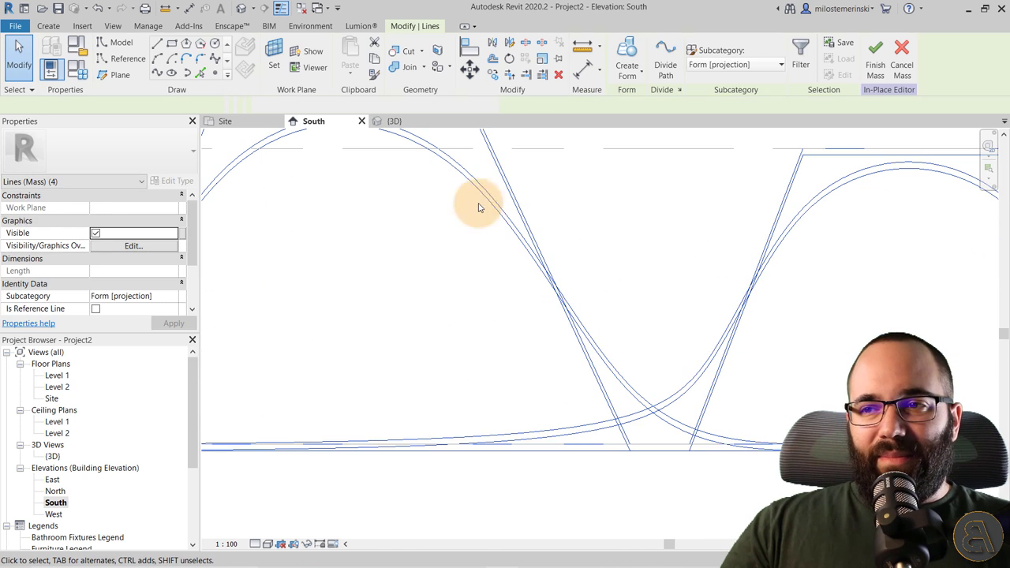
pyautogui.click(468, 71)
pyautogui.click(394, 351)
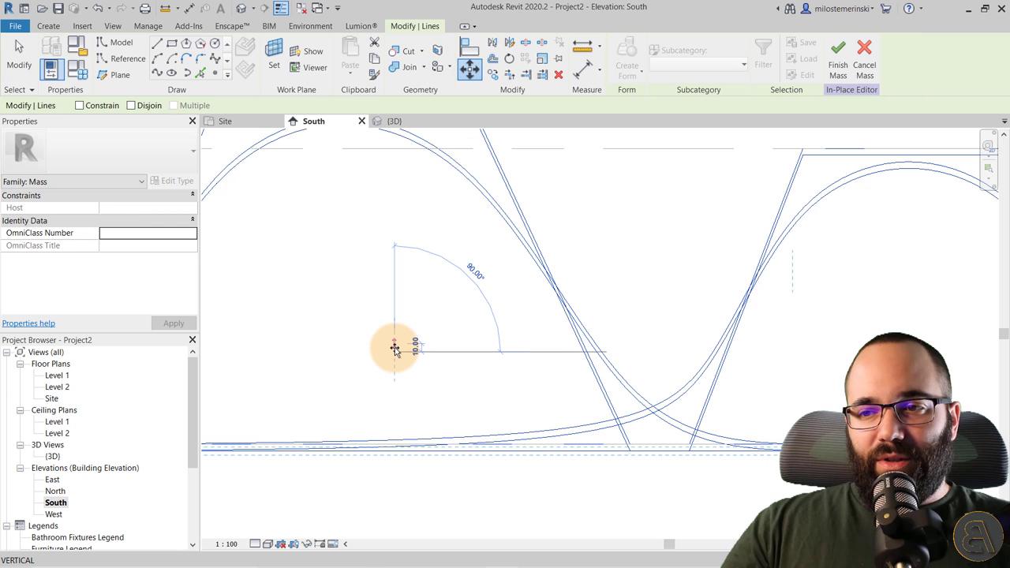
pyautogui.write('6')
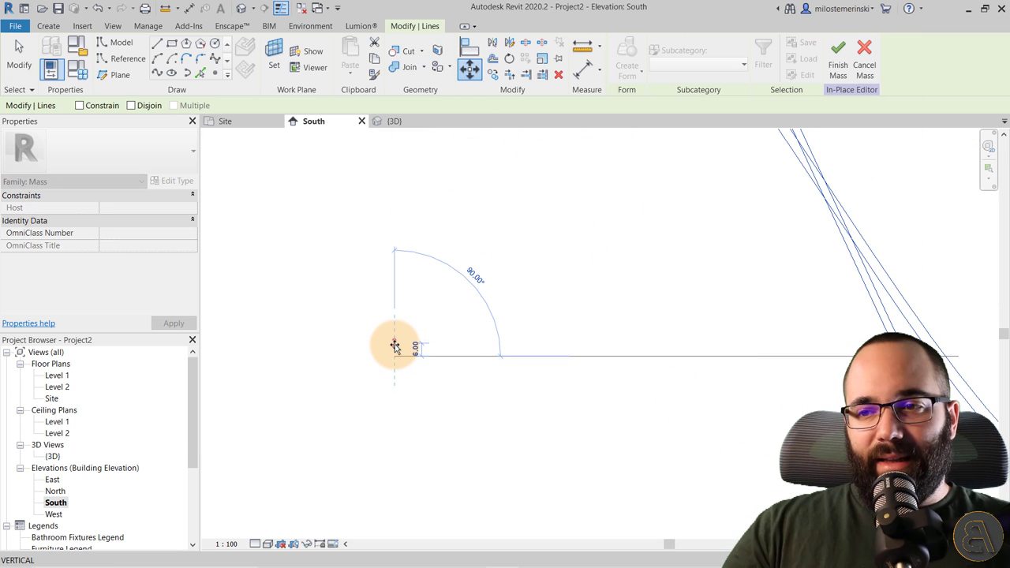
pyautogui.press('Return')
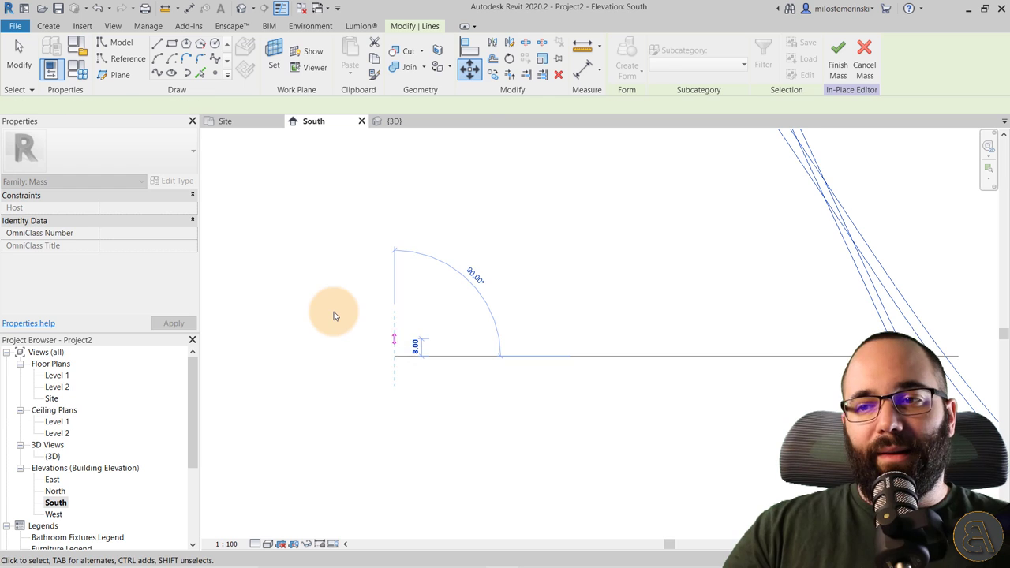
pyautogui.click(411, 411)
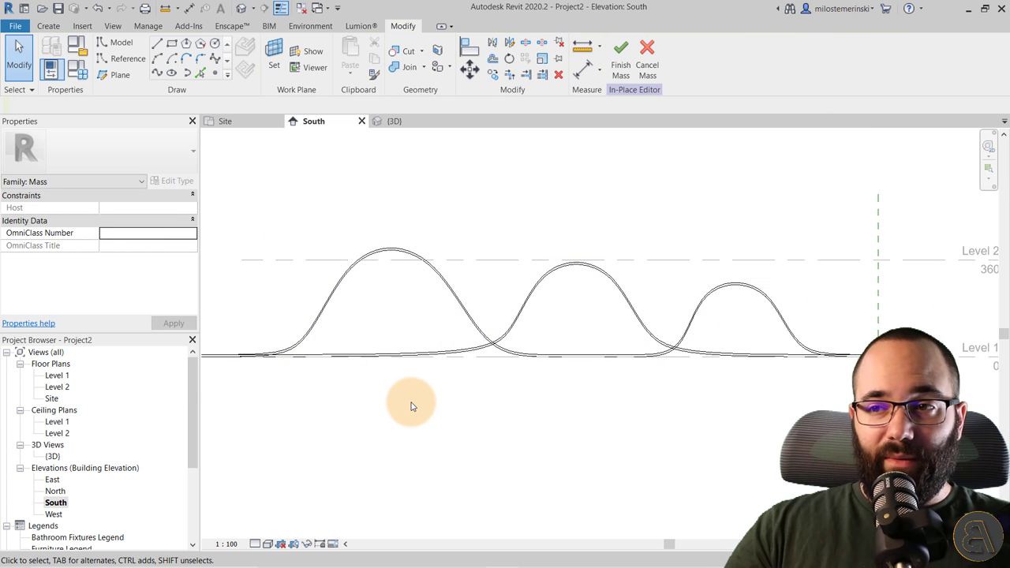
pyautogui.scroll(3, 527, 326)
pyautogui.scroll(4, 527, 327)
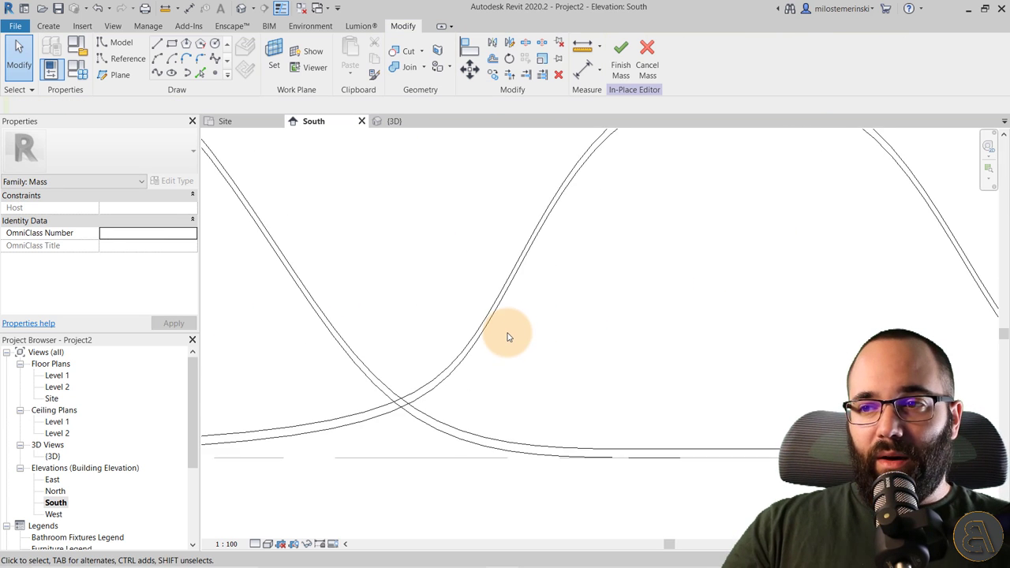
pyautogui.click(505, 312)
# Step: In the 3D view, select both spline curves and create a surface form between them
pyautogui.scroll(-2, 514, 276)
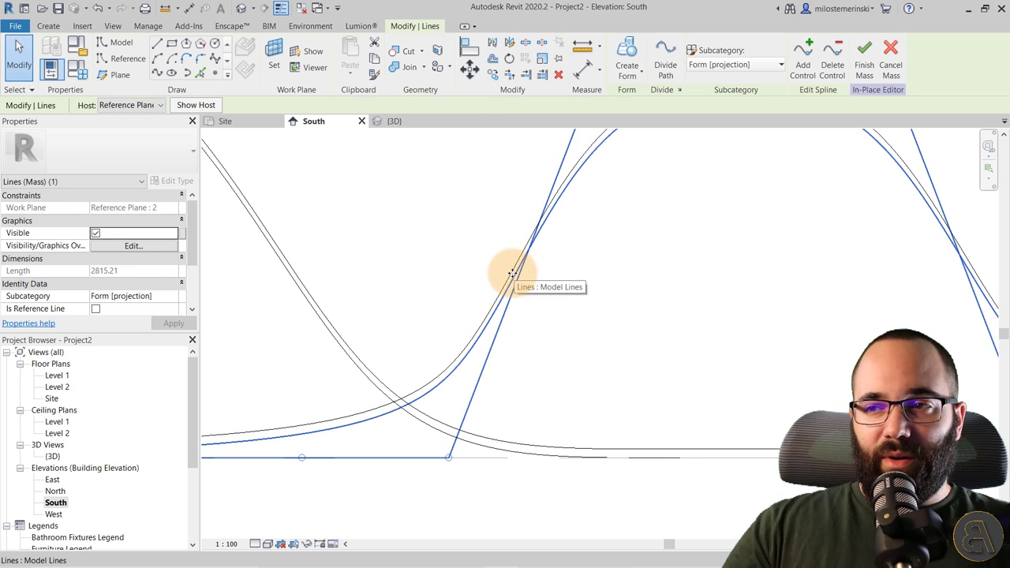
pyautogui.scroll(-2, 500, 327)
pyautogui.moveTo(500, 327); pyautogui.dragTo(208, 329, button='middle')
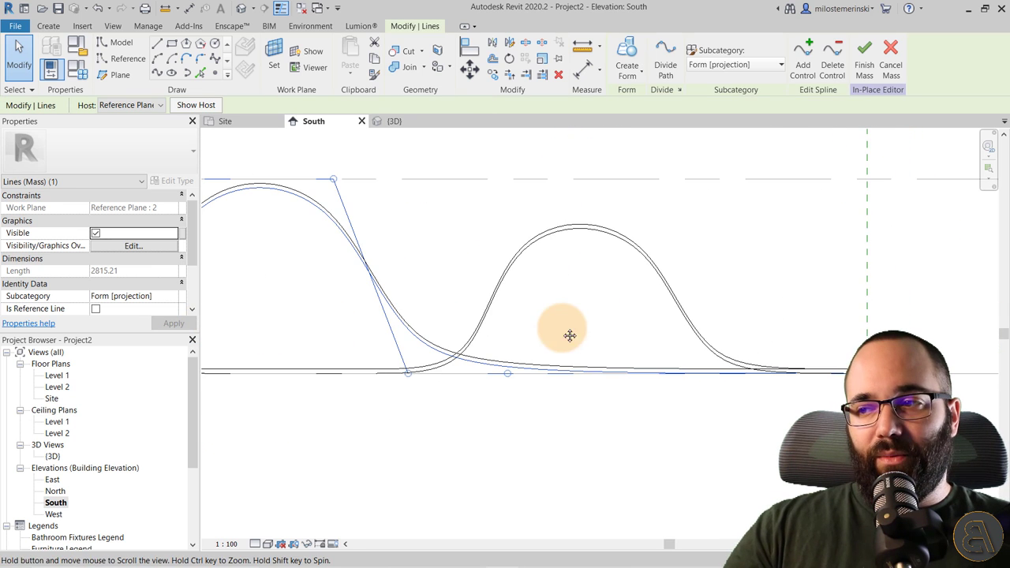
pyautogui.scroll(5, 571, 333)
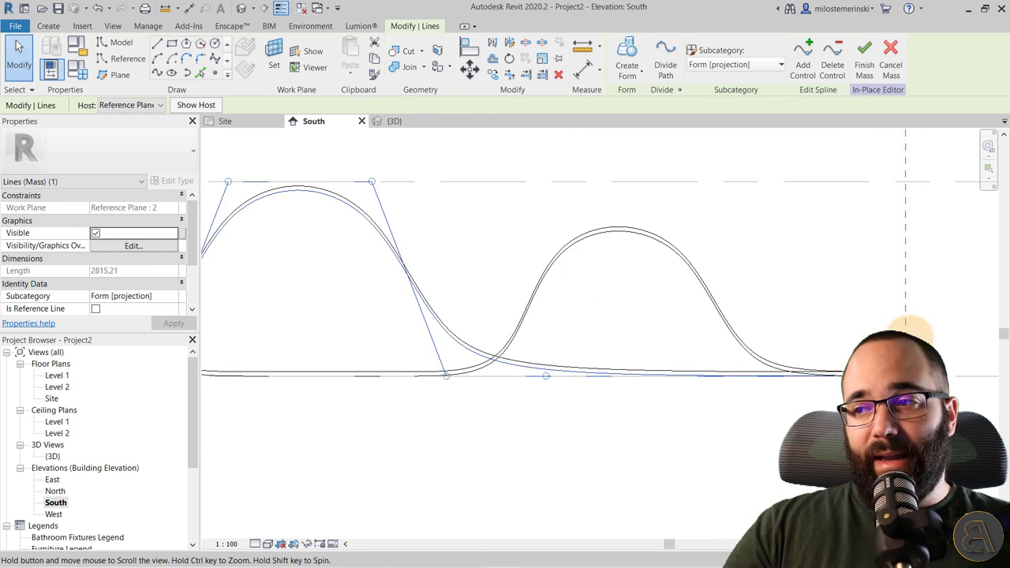
pyautogui.click(406, 163)
pyautogui.click(394, 120)
pyautogui.keyDown('shift'); pyautogui.moveTo(568, 298); pyautogui.dragTo(473, 275, button='middle'); pyautogui.keyUp('shift')
pyautogui.click(478, 277)
pyautogui.scroll(3, 799, 291)
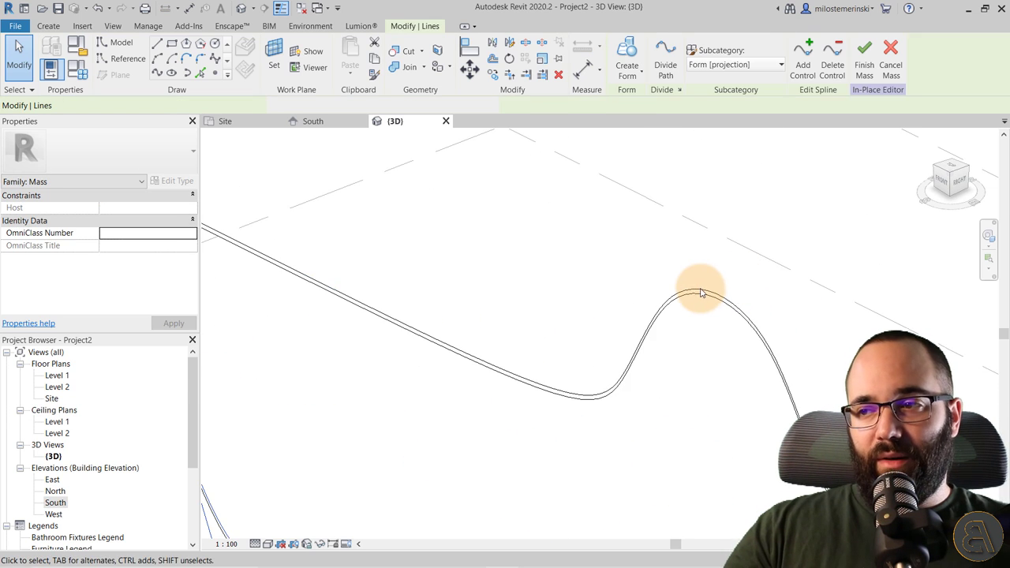
pyautogui.click(693, 292)
pyautogui.scroll(-4, 429, 225)
pyautogui.keyDown('ctrl'); pyautogui.click(428, 226); pyautogui.keyUp('ctrl')
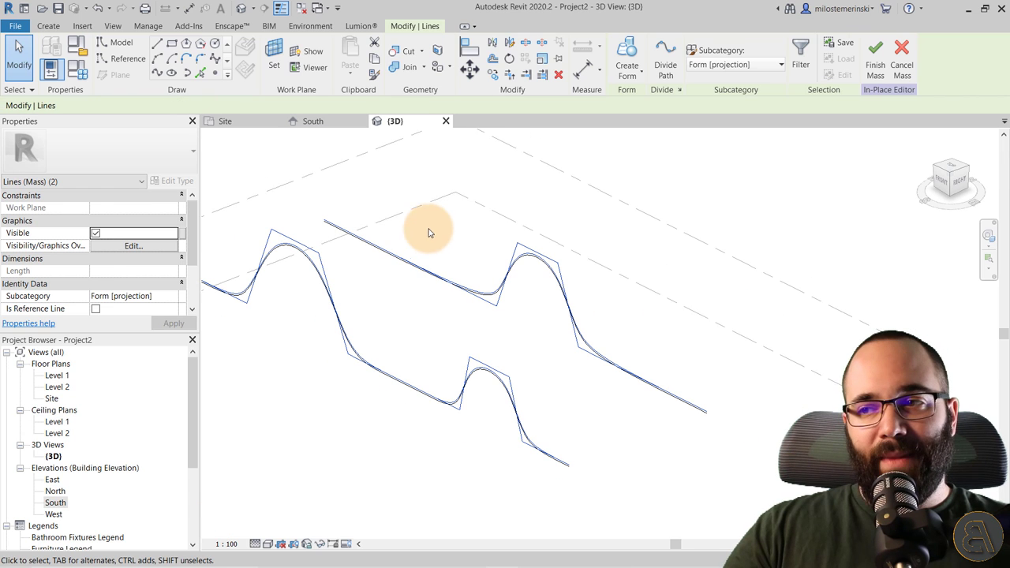
pyautogui.click(627, 60)
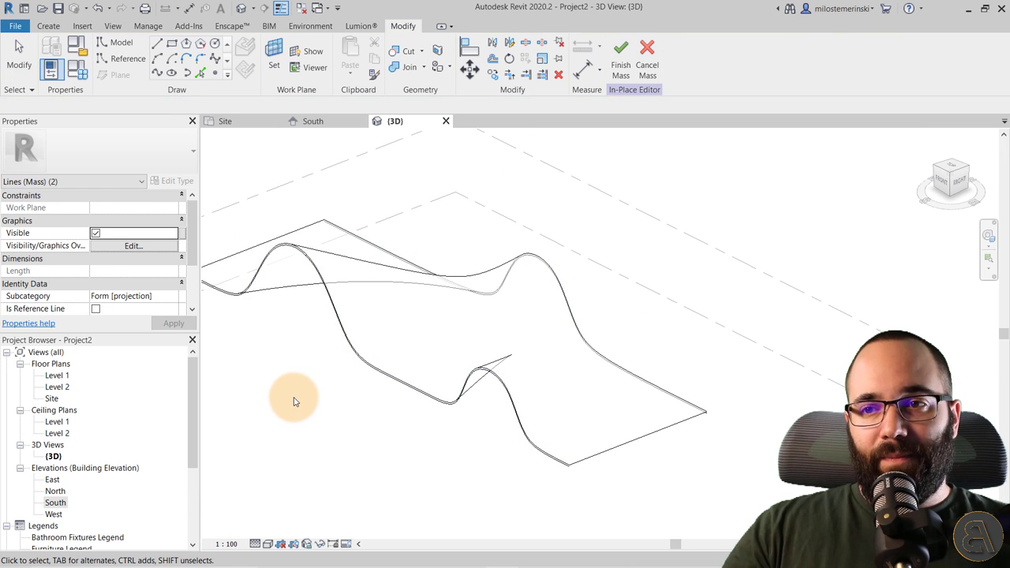
# Step: Inspect the new wavy surface by selecting the two splines and orbiting around them
pyautogui.click(303, 328)
pyautogui.scroll(5, 288, 228)
pyautogui.click(288, 215)
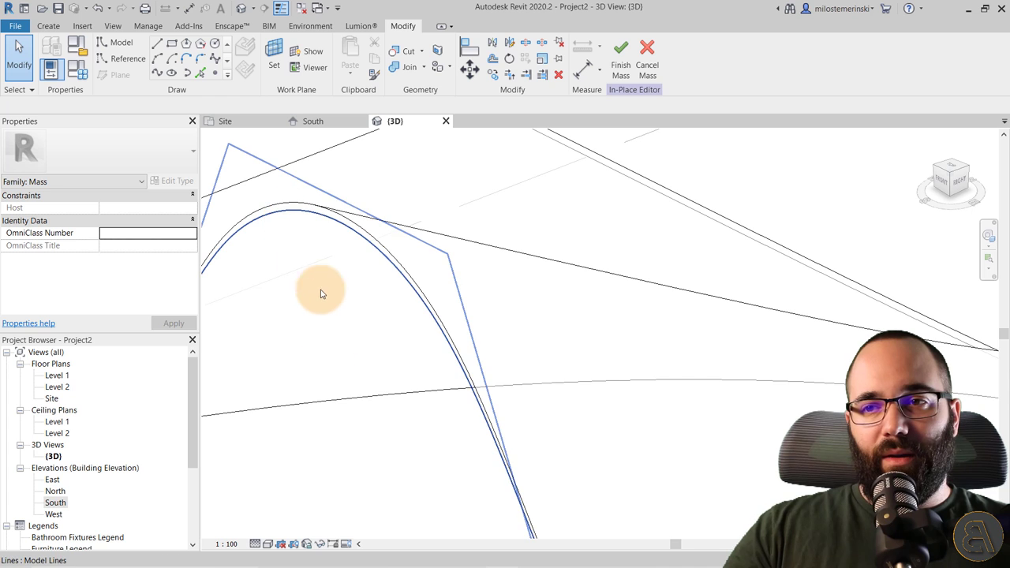
pyautogui.moveTo(322, 293); pyautogui.dragTo(67, 250, button='middle')
pyautogui.click(668, 235)
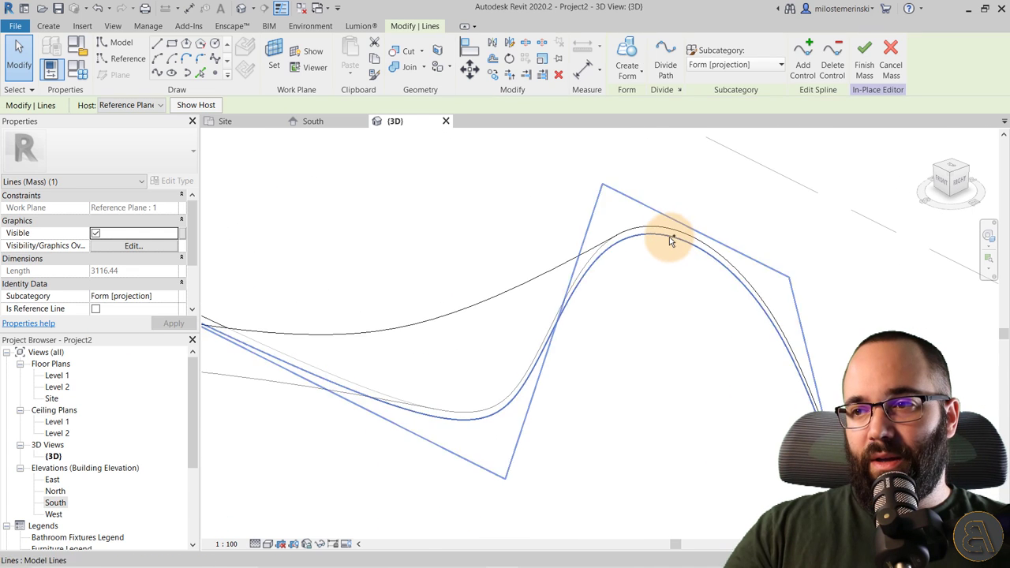
pyautogui.keyDown('ctrl'); pyautogui.click(604, 263); pyautogui.keyUp('ctrl')
pyautogui.keyDown('shift'); pyautogui.moveTo(604, 264); pyautogui.dragTo(591, 142, button='middle'); pyautogui.keyUp('shift')
pyautogui.press('Escape')
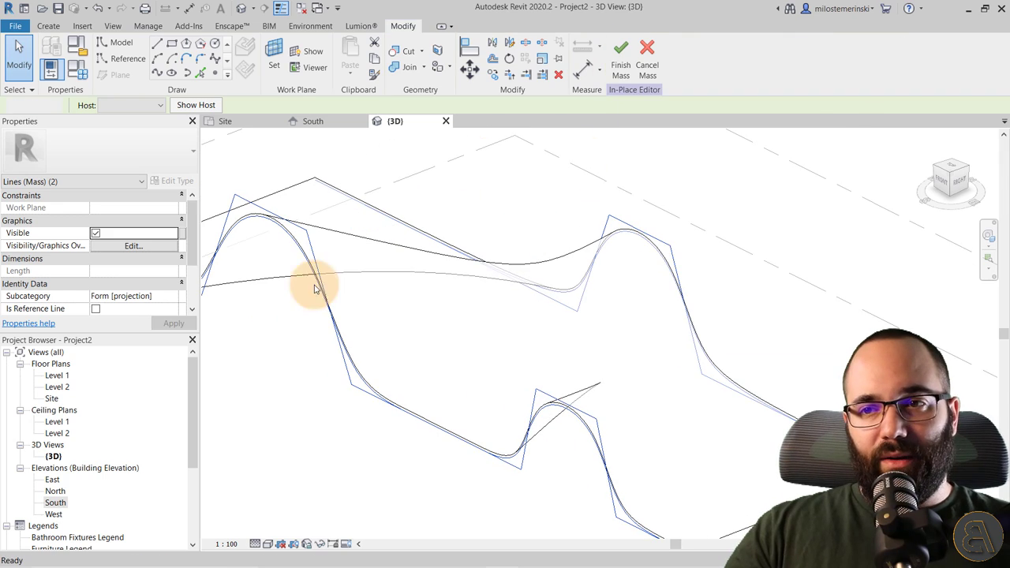
pyautogui.keyDown('shift'); pyautogui.moveTo(347, 310); pyautogui.dragTo(312, 279, button='middle'); pyautogui.keyUp('shift')
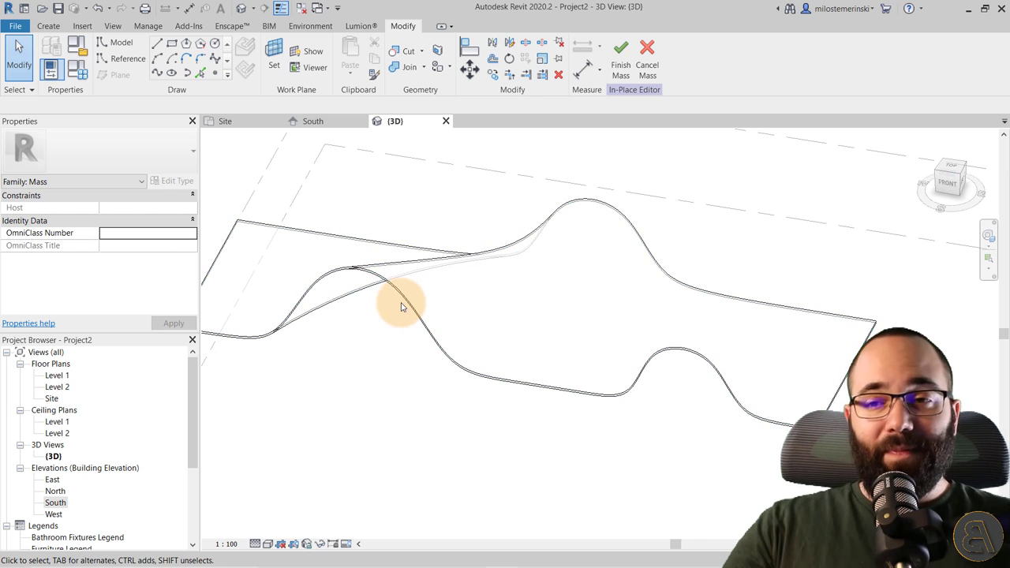
# Step: Orbit the 3D view and select the Mass 1 wavy surface form
pyautogui.keyDown('shift'); pyautogui.moveTo(387, 320); pyautogui.dragTo(406, 259, button='middle'); pyautogui.keyUp('shift')
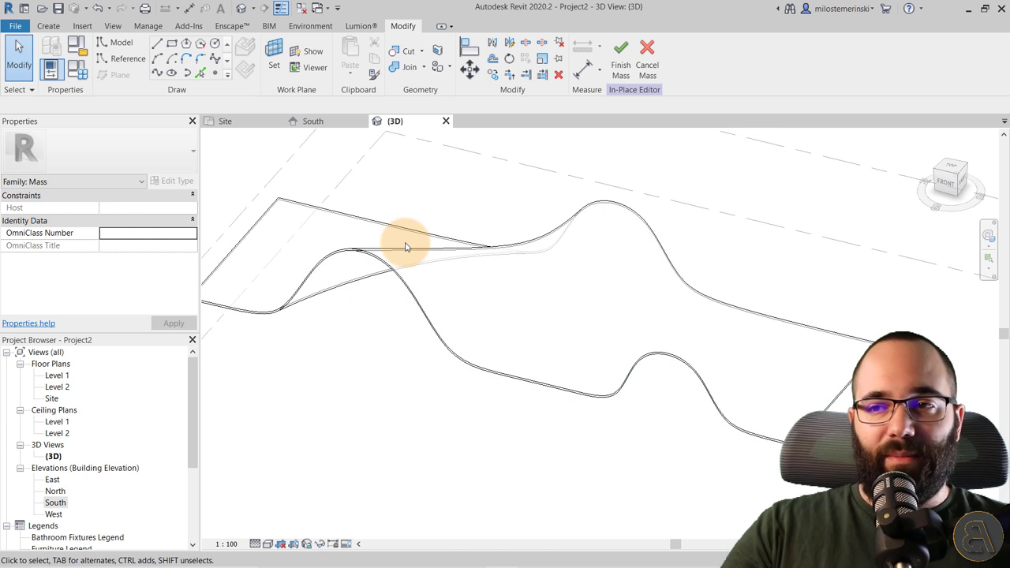
pyautogui.click(406, 248)
pyautogui.keyDown('shift'); pyautogui.moveTo(417, 208); pyautogui.dragTo(464, 219, button='middle'); pyautogui.keyUp('shift')
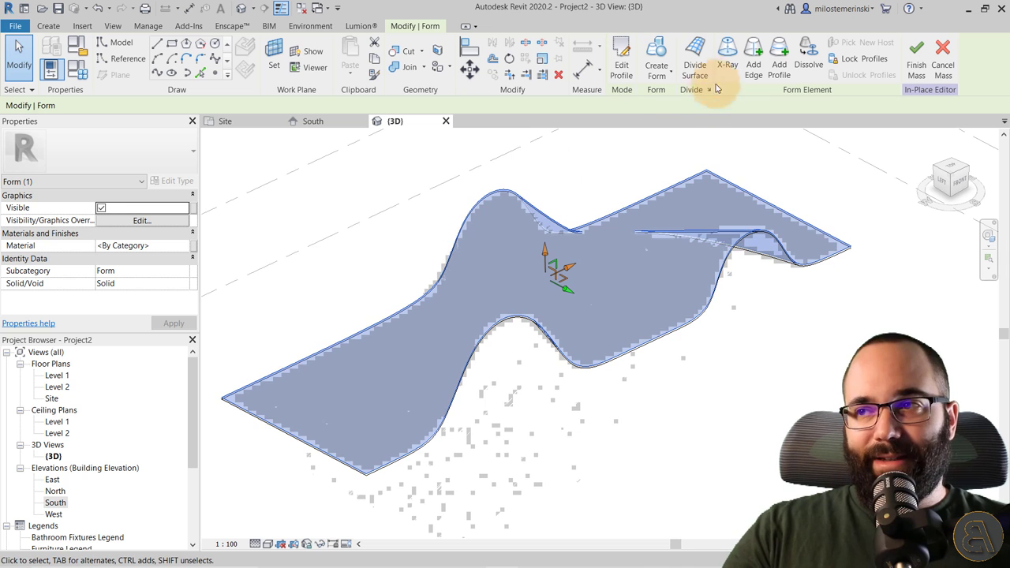
# Step: Divide the form's surface and set both U and V grids to a 40 Fixed Distance
pyautogui.click(693, 70)
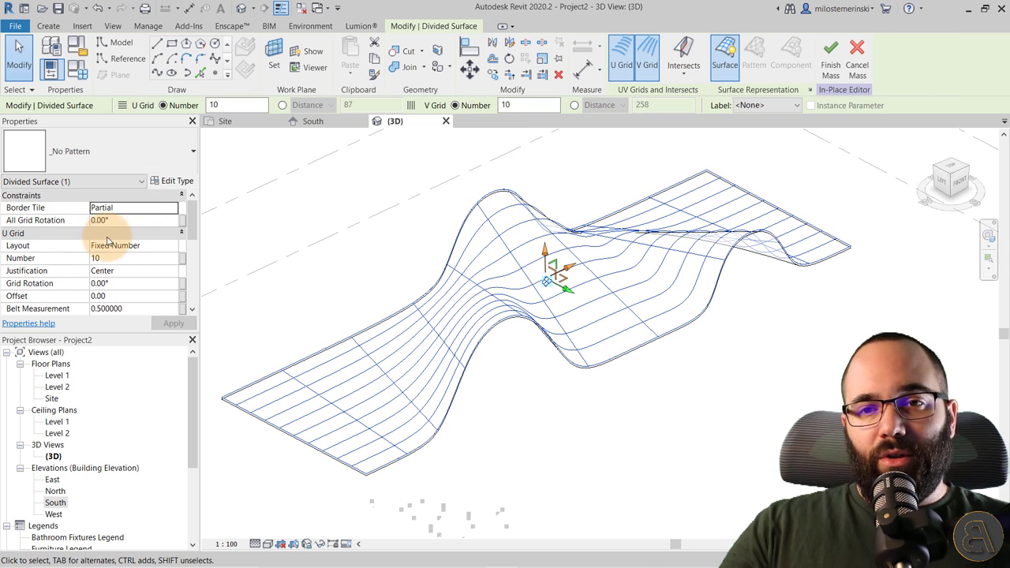
pyautogui.click(173, 248)
pyautogui.click(137, 270)
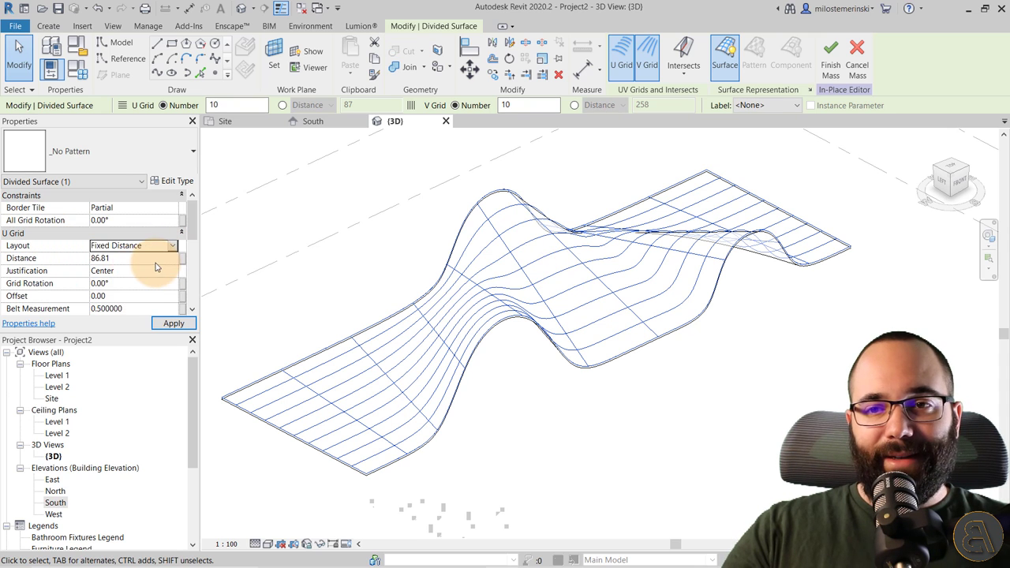
pyautogui.scroll(-4, 154, 267)
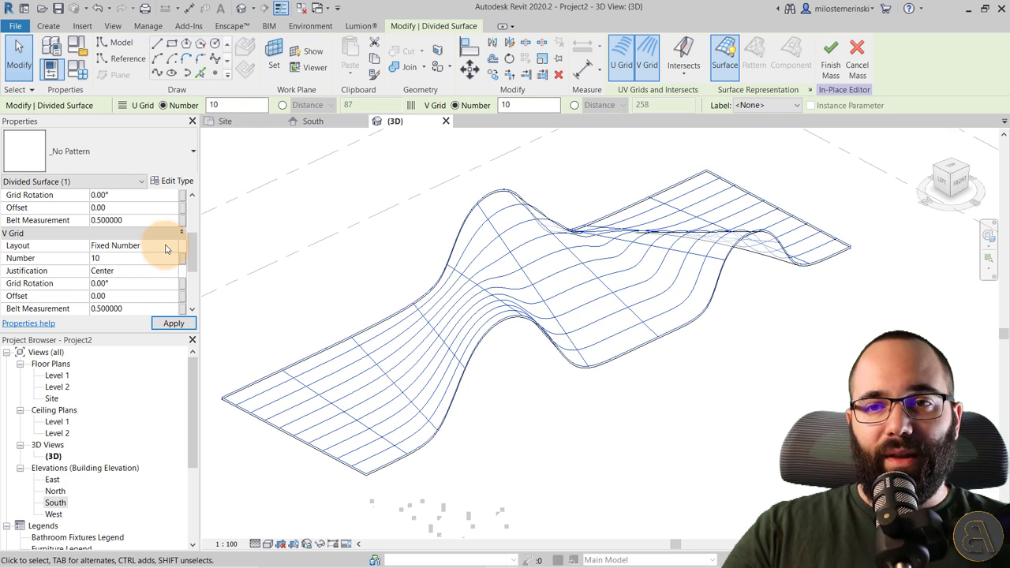
pyautogui.scroll(3, 162, 264)
pyautogui.scroll(-3, 169, 272)
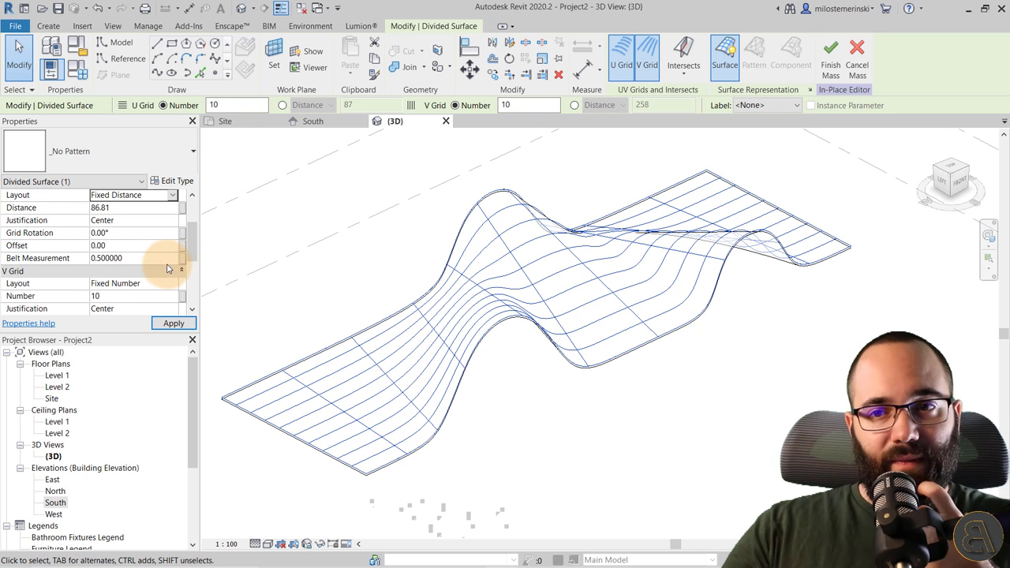
pyautogui.click(169, 252)
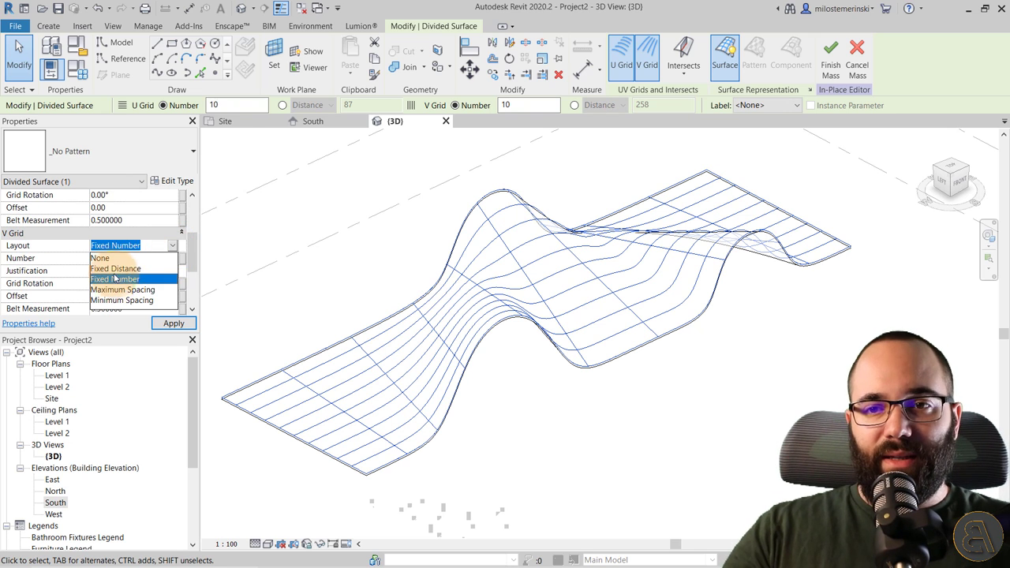
pyautogui.click(113, 269)
pyautogui.scroll(1, 120, 261)
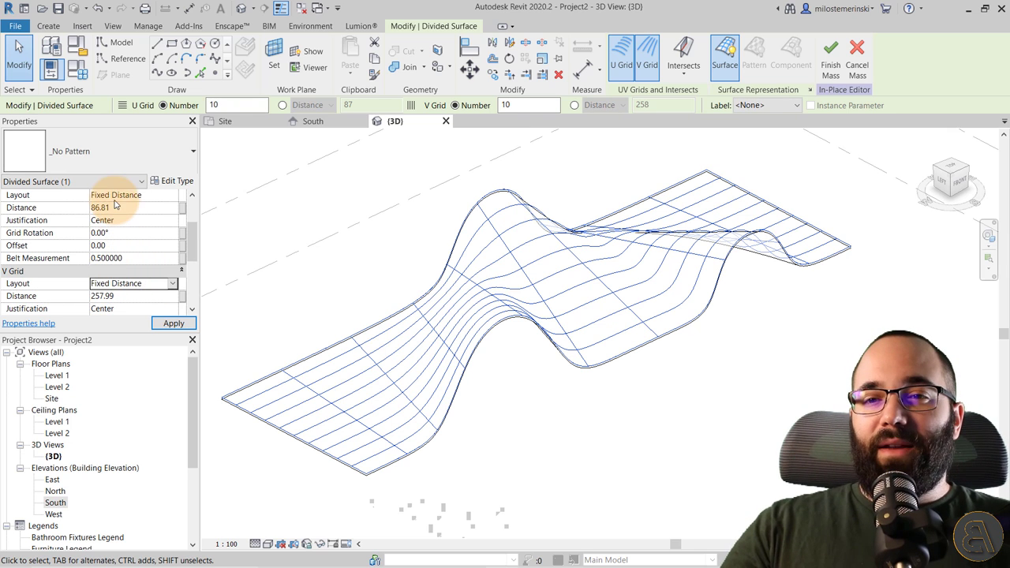
pyautogui.moveTo(128, 210); pyautogui.dragTo(67, 219)
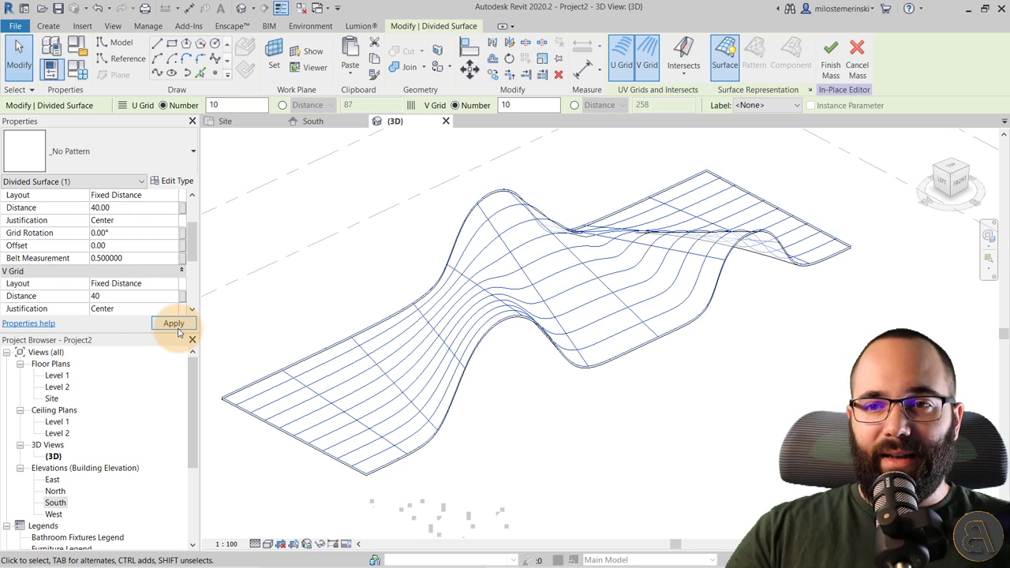
pyautogui.press('Return')
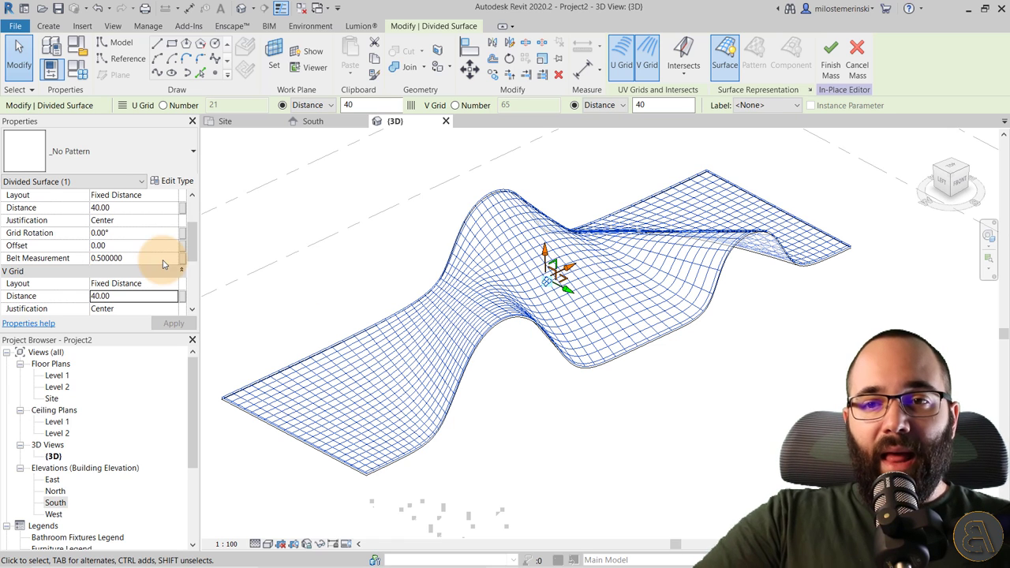
pyautogui.scroll(-2, 173, 286)
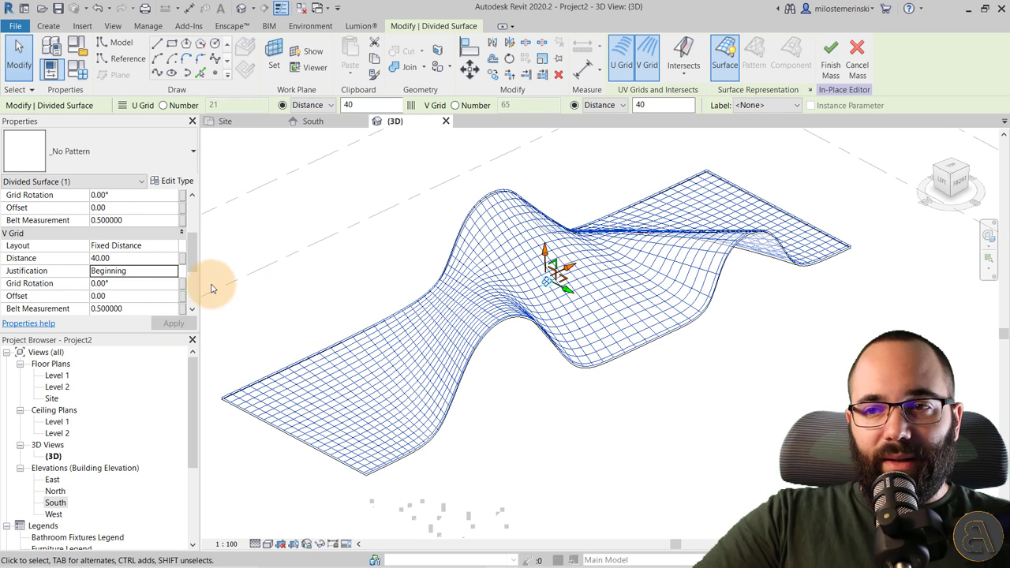
pyautogui.scroll(3, 154, 280)
pyautogui.scroll(1, 154, 279)
# Step: Change the U grid justification from Center to Beginning and apply it
pyautogui.click(172, 247)
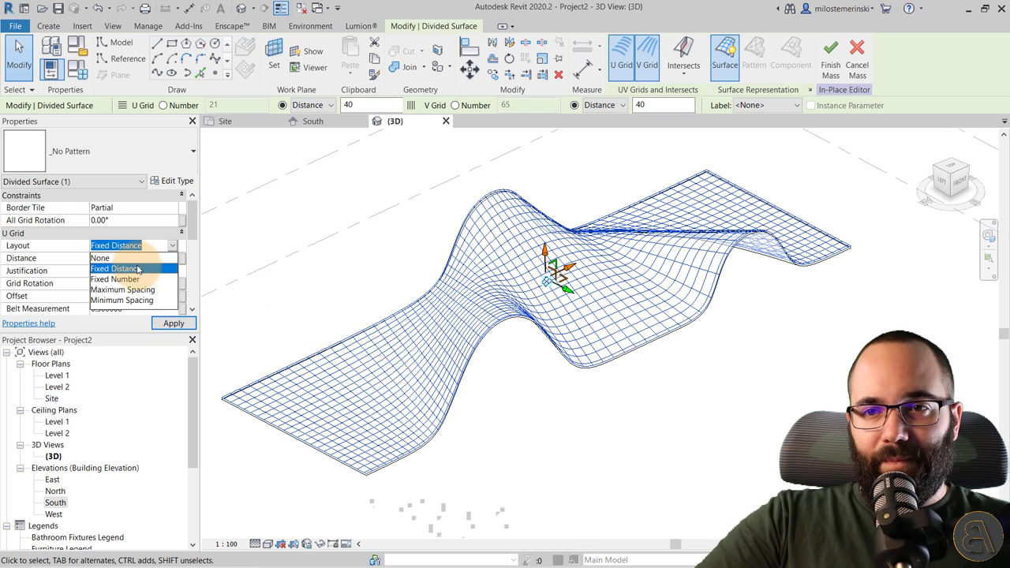
pyautogui.click(172, 246)
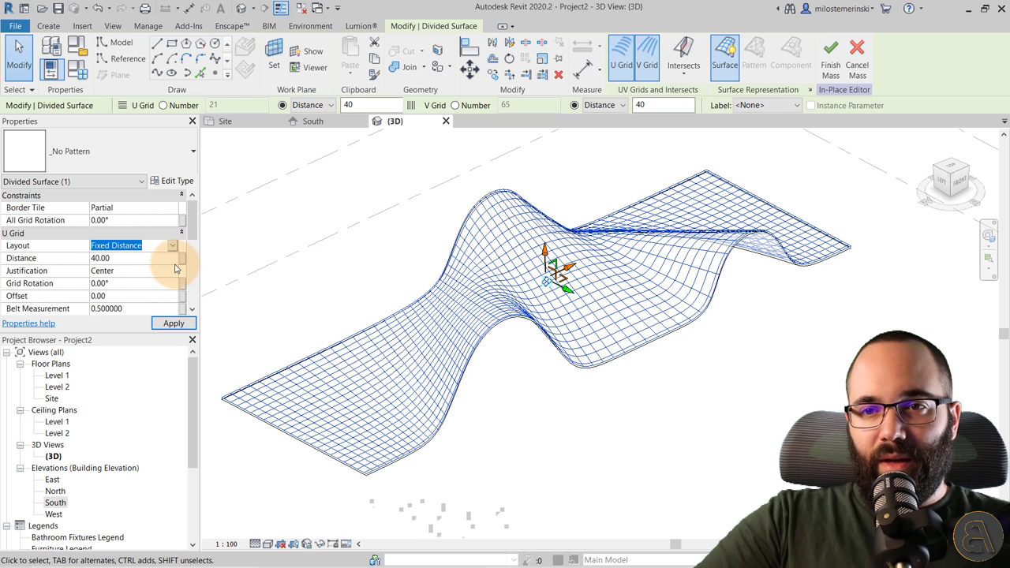
pyautogui.click(175, 271)
pyautogui.click(126, 283)
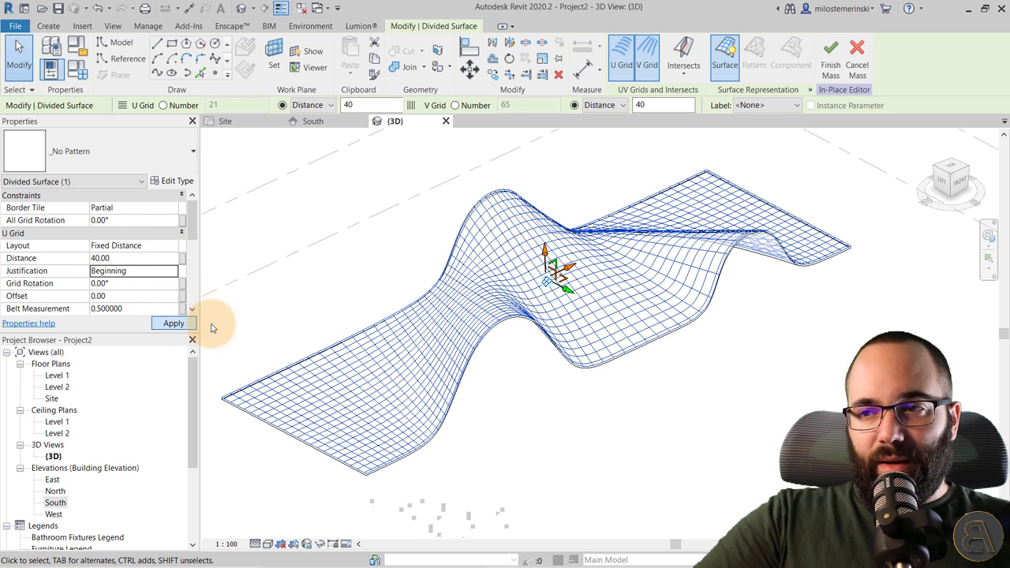
pyautogui.click(191, 324)
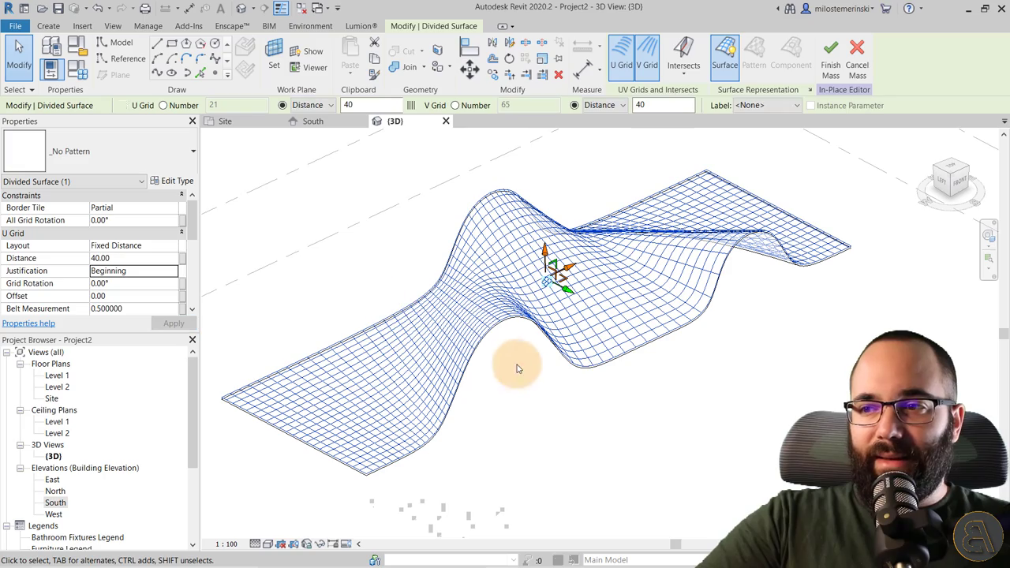
pyautogui.keyDown('shift'); pyautogui.moveTo(581, 405); pyautogui.dragTo(338, 293, button='middle'); pyautogui.keyUp('shift')
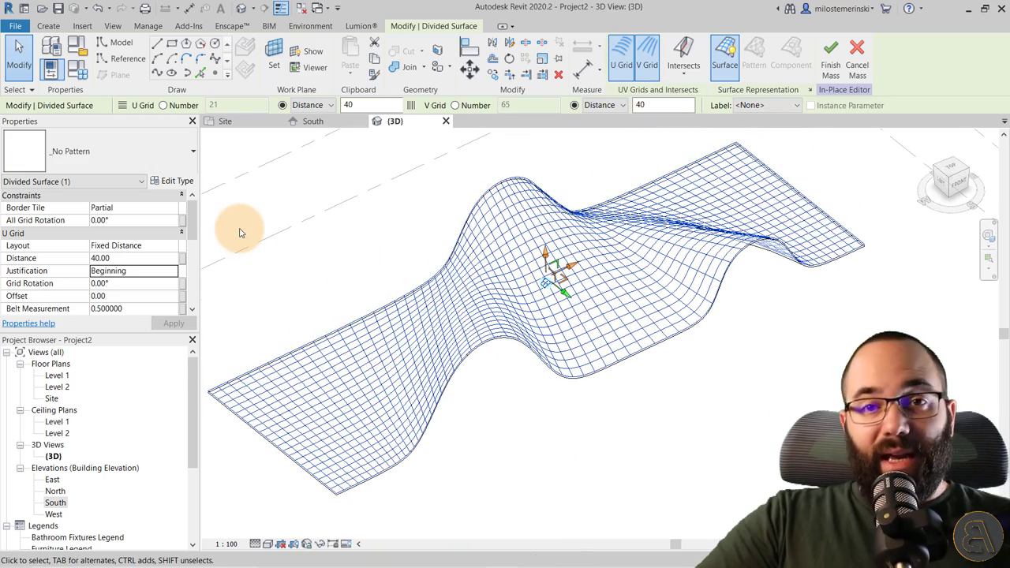
# Step: Apply the Hexagon pattern to the divided surface from the type selector, then deselect it
pyautogui.click(146, 168)
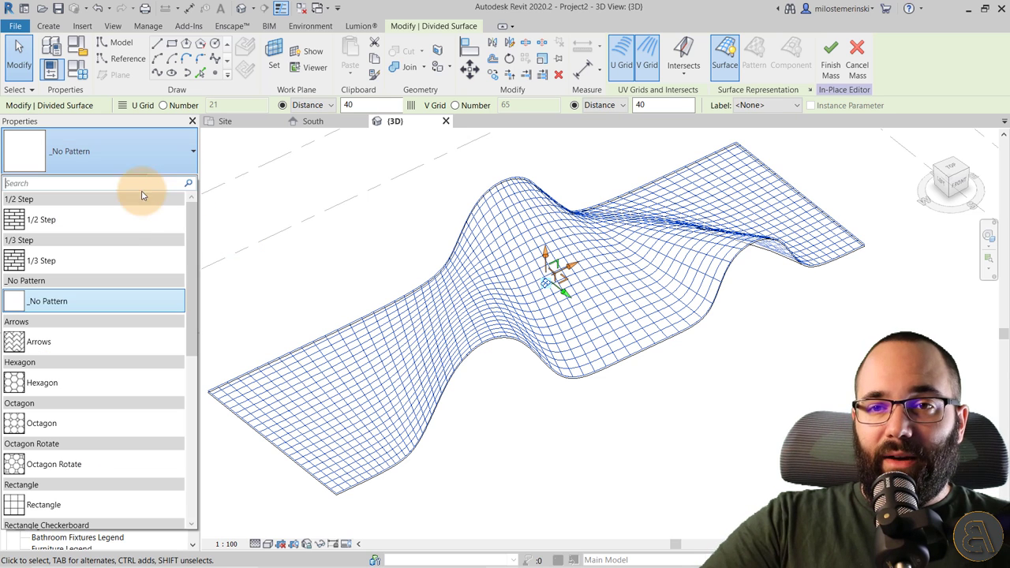
pyautogui.scroll(-1, 40, 351)
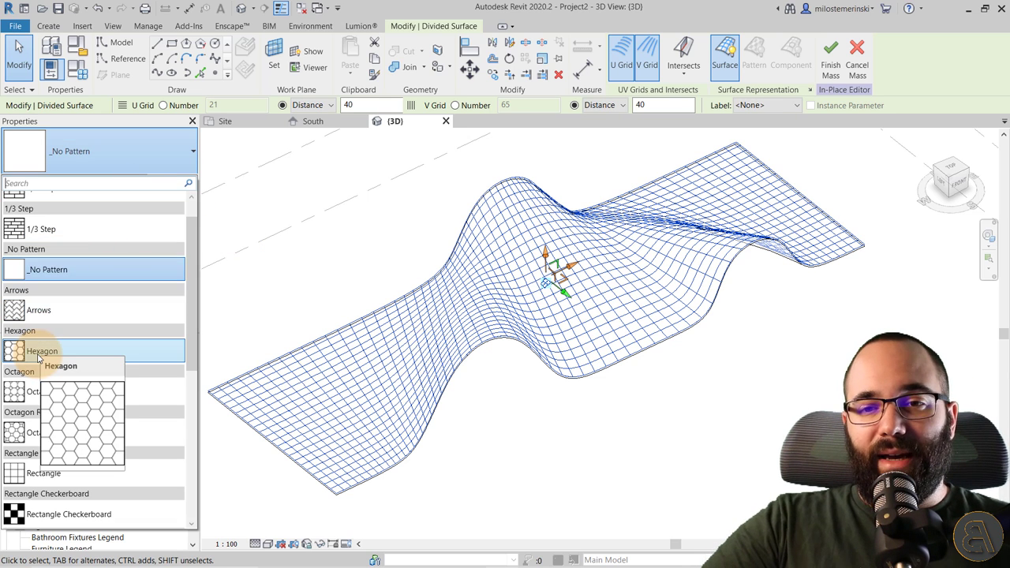
pyautogui.click(37, 359)
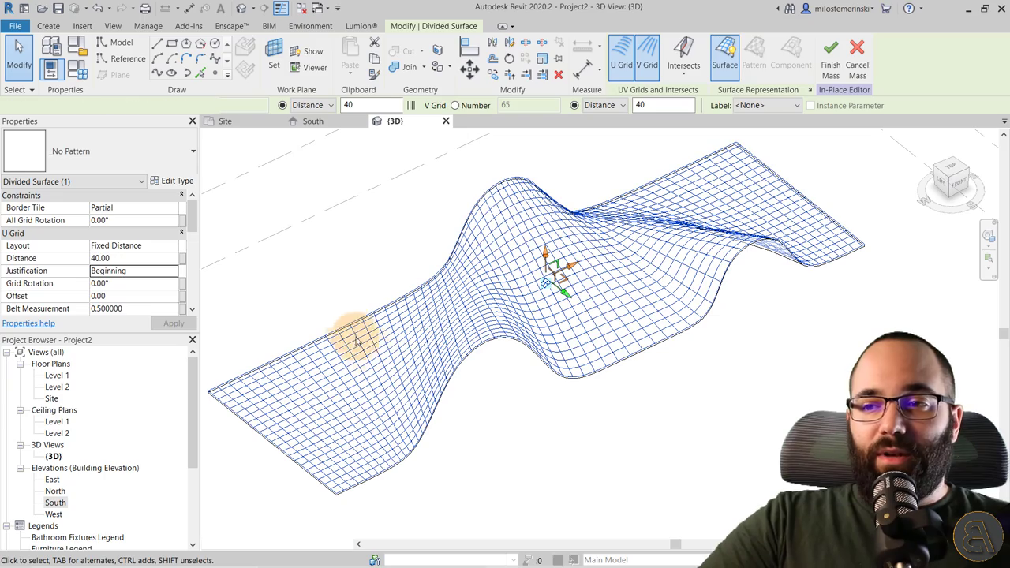
pyautogui.keyDown('shift'); pyautogui.moveTo(350, 264); pyautogui.dragTo(347, 396, button='middle'); pyautogui.keyUp('shift')
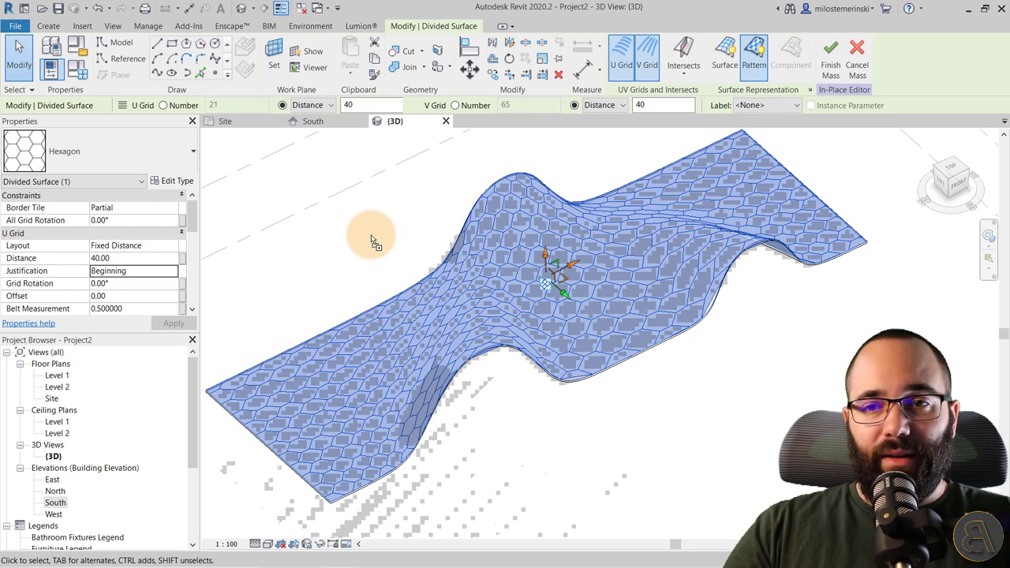
pyautogui.click(331, 254)
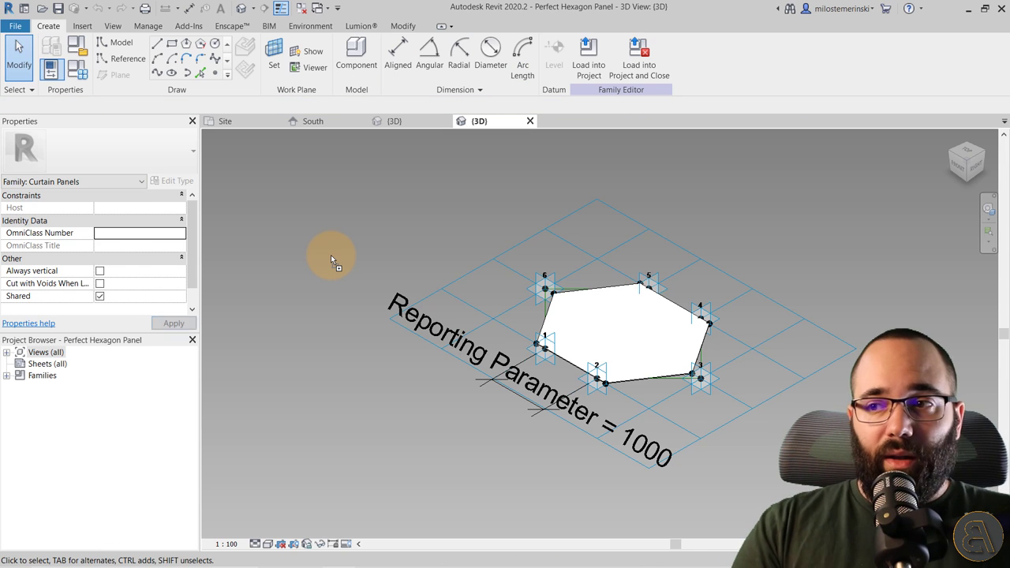
# Step: Open the Perfect Hexagon Panel family, load it into Project2, and return to the 3D view
pyautogui.click(543, 399)
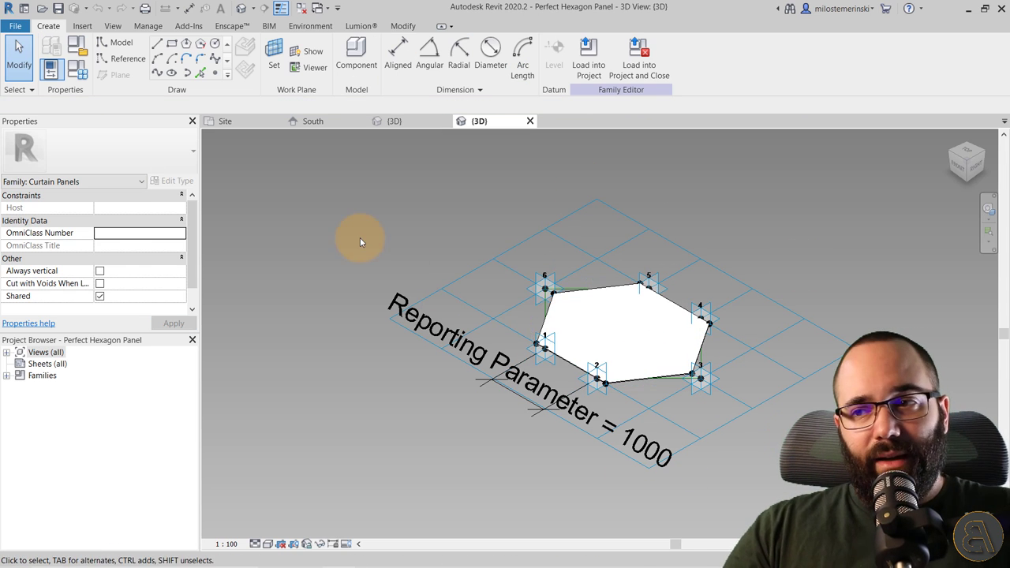
pyautogui.keyDown('shift'); pyautogui.moveTo(360, 241); pyautogui.dragTo(361, 320, button='middle'); pyautogui.keyUp('shift')
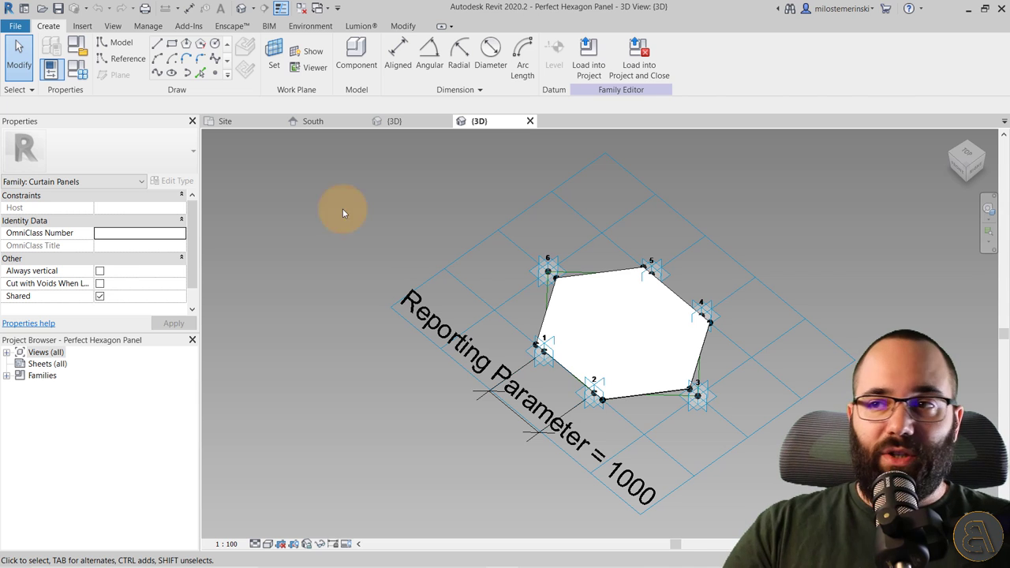
pyautogui.click(588, 63)
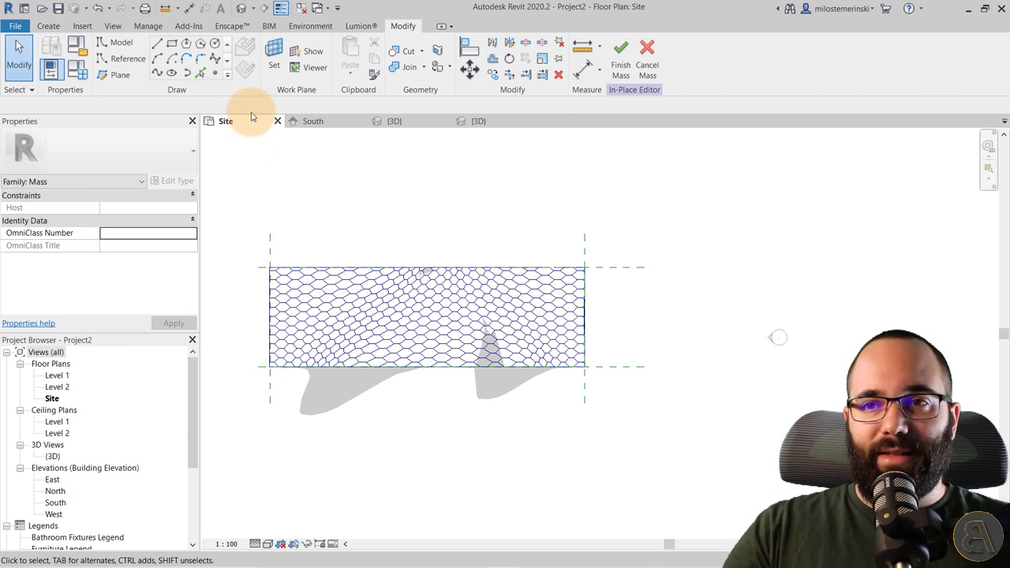
pyautogui.click(400, 127)
pyautogui.keyDown('shift'); pyautogui.moveTo(388, 266); pyautogui.dragTo(379, 239, button='middle'); pyautogui.keyUp('shift')
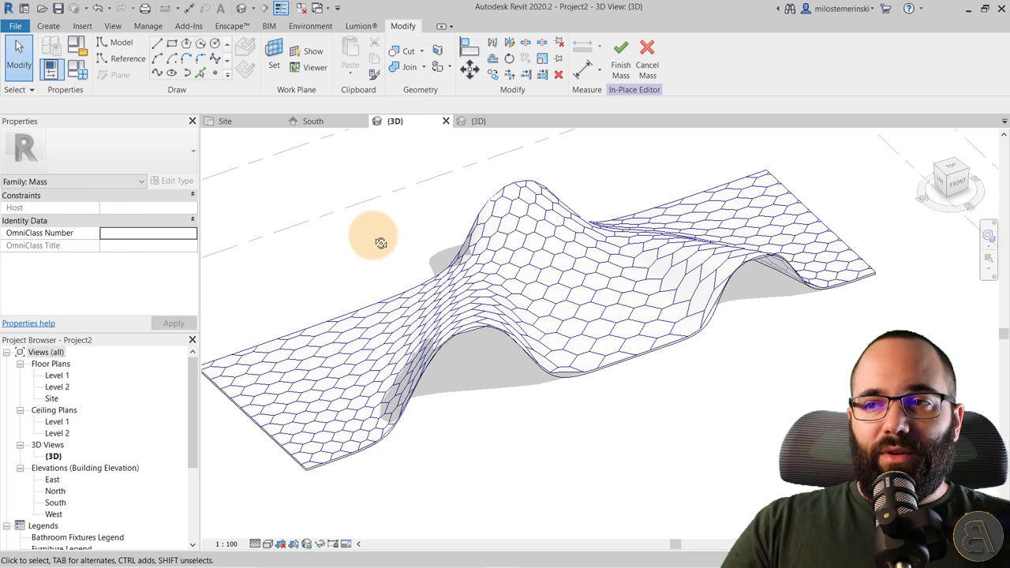
# Step: Switch the divided surface's pattern type to Perfect Hexagon Panel
pyautogui.click(468, 260)
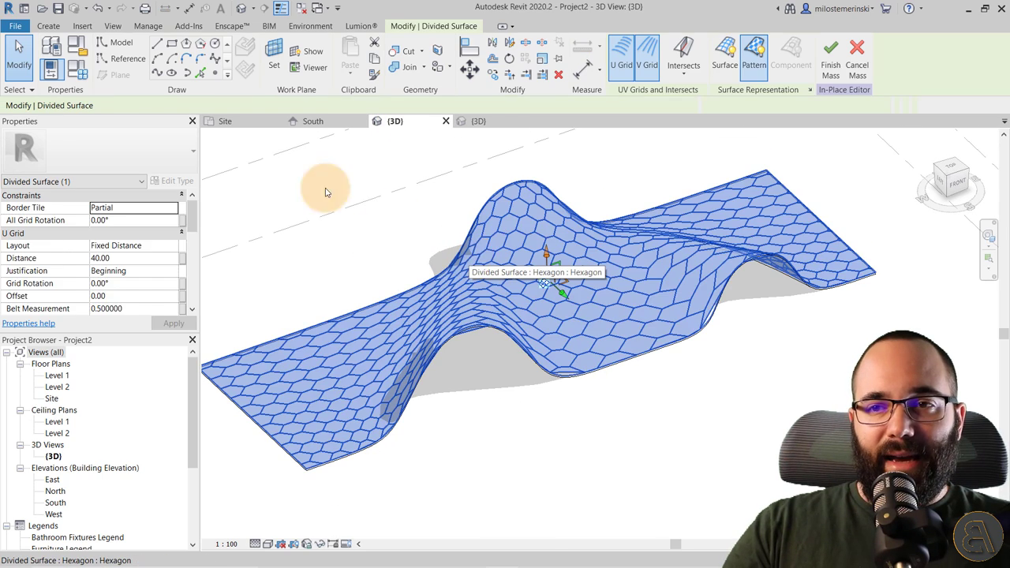
pyautogui.click(128, 156)
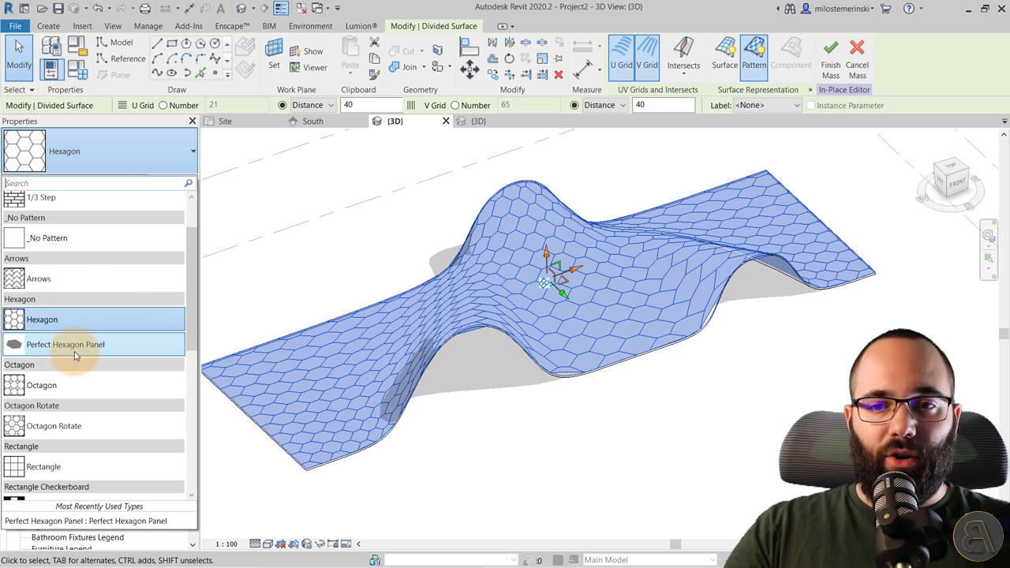
pyautogui.click(253, 302)
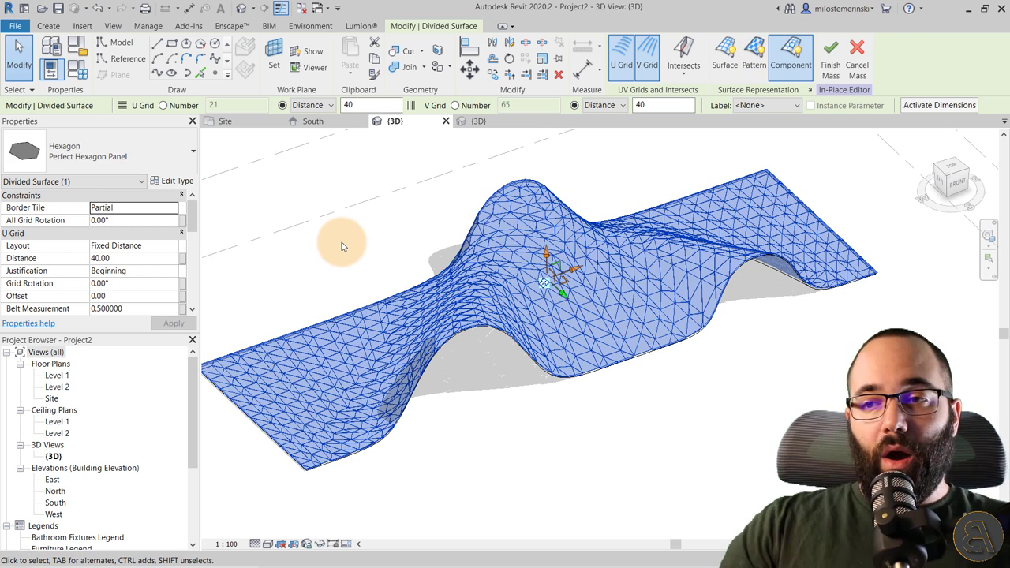
pyautogui.moveTo(355, 279)
pyautogui.keyDown('shift'); pyautogui.mouseDown(button='middle')
pyautogui.moveTo(402, 293)
pyautogui.moveTo(338, 287)
pyautogui.mouseUp(button='middle'); pyautogui.keyUp('shift')
# Step: Deselect the surface and Tab-select a single hexagon panel
pyautogui.click(341, 286)
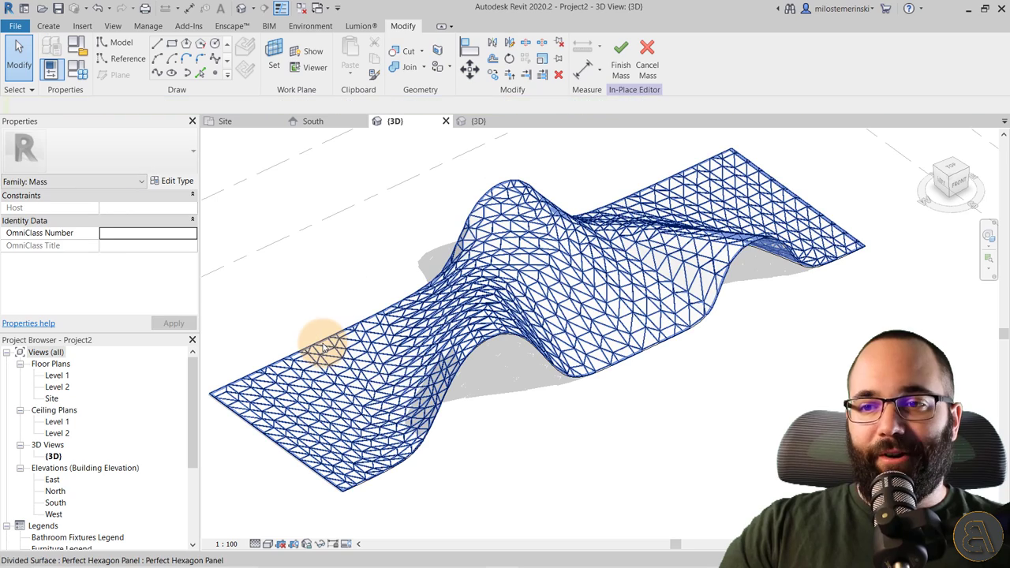
pyautogui.press('Tab')
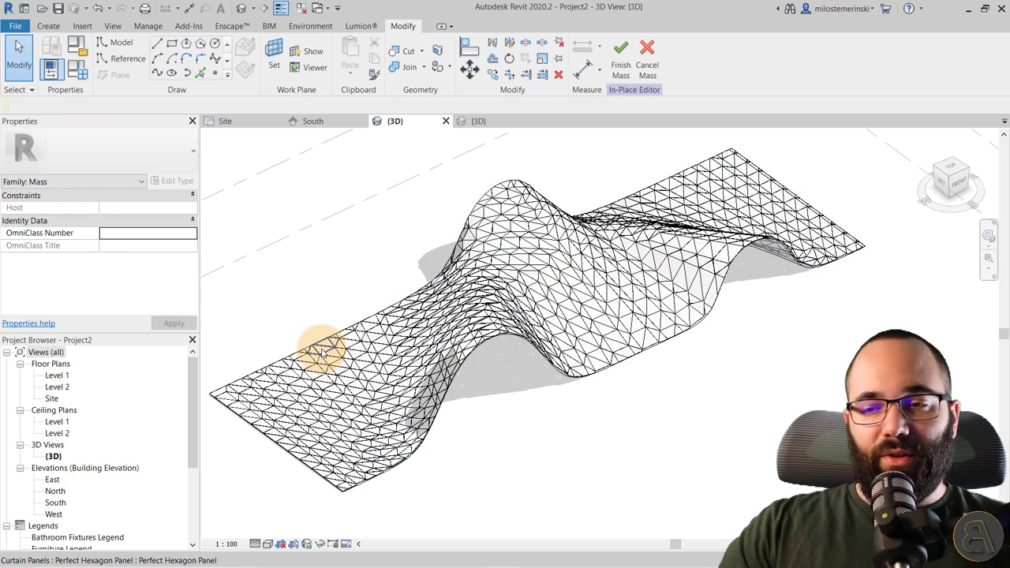
pyautogui.click(321, 352)
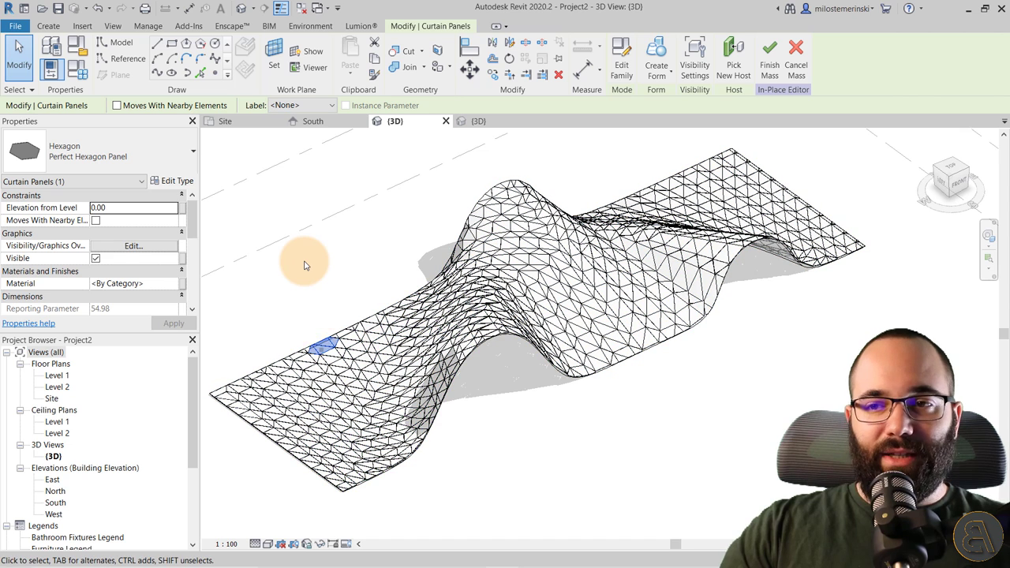
# Step: Select all Perfect Hexagon Panel instances in the entire project from the right-click menu
pyautogui.rightClick(304, 265)
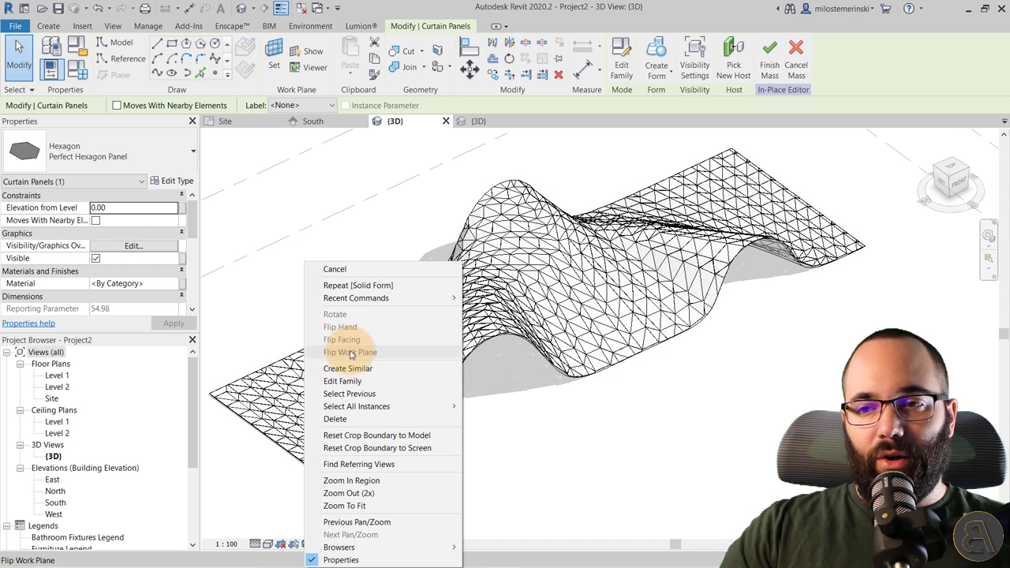
pyautogui.moveTo(361, 406)
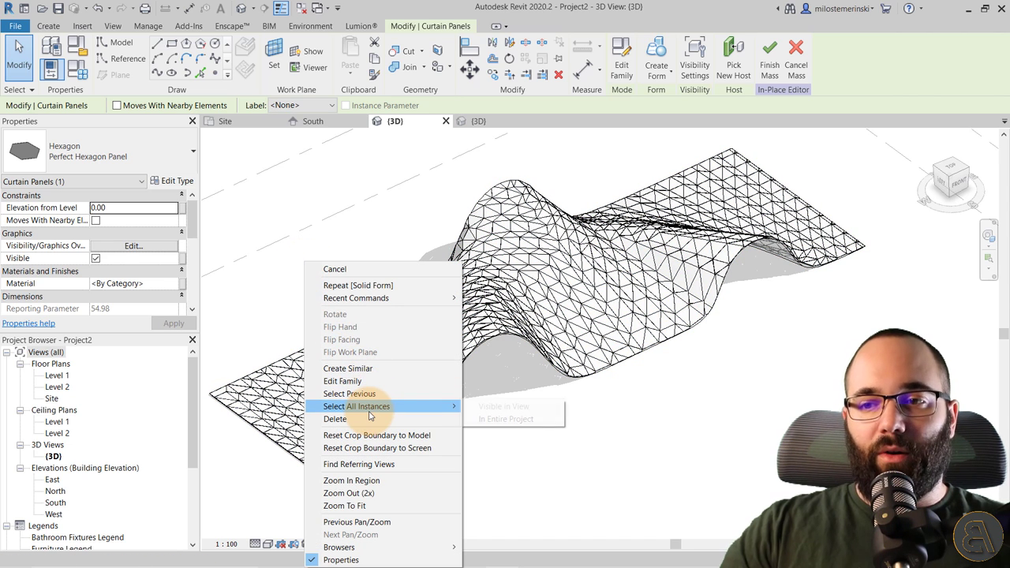
pyautogui.click(480, 418)
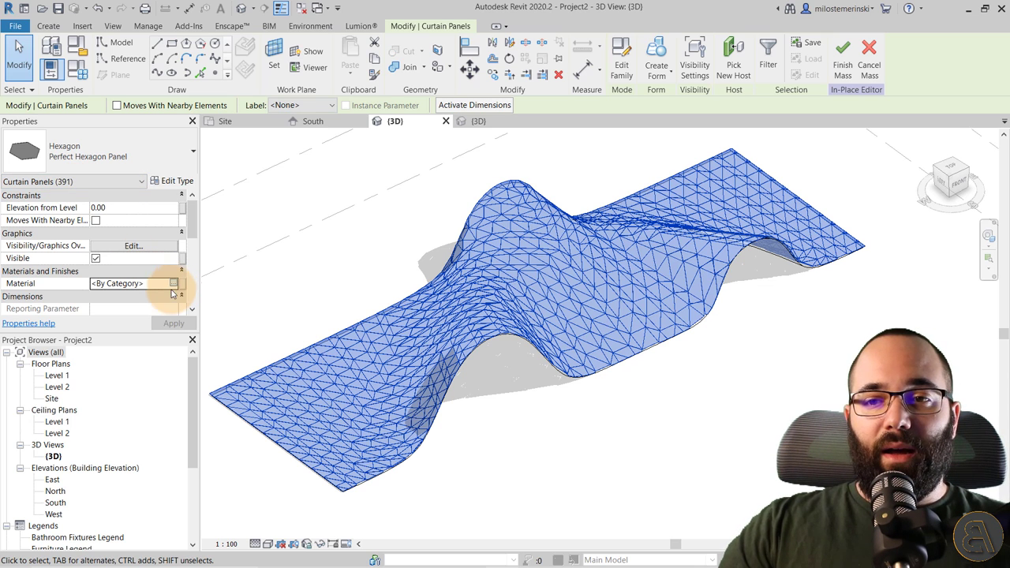
# Step: Assign the Birch material to the 391 selected hexagon panels, then deselect them
pyautogui.click(151, 284)
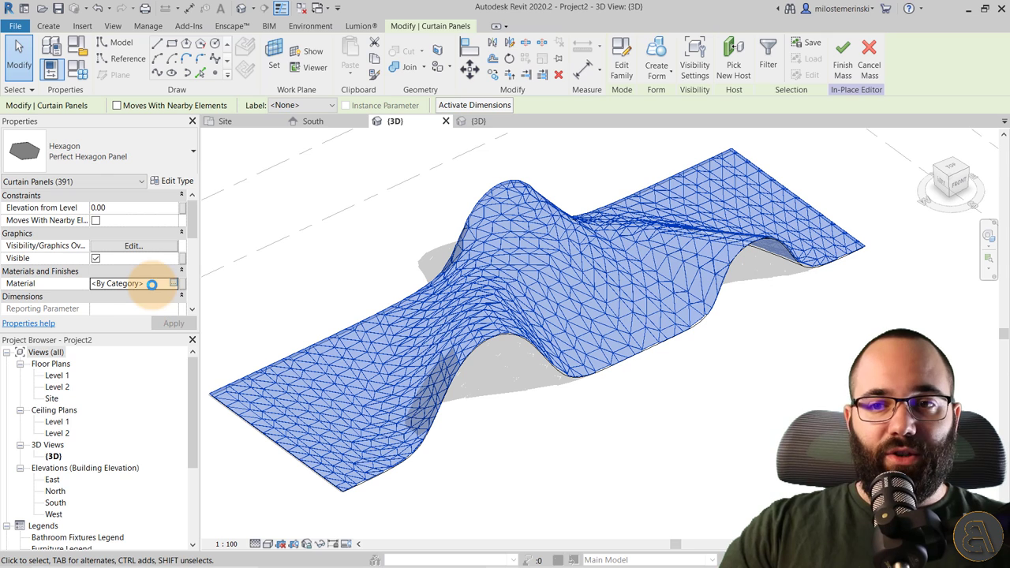
pyautogui.click(158, 283)
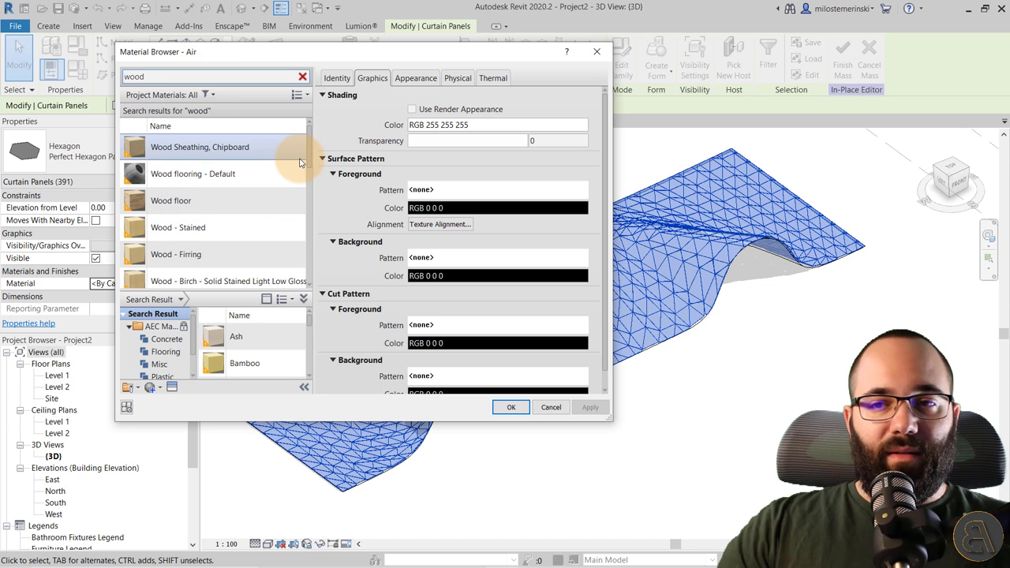
pyautogui.scroll(-4, 310, 154)
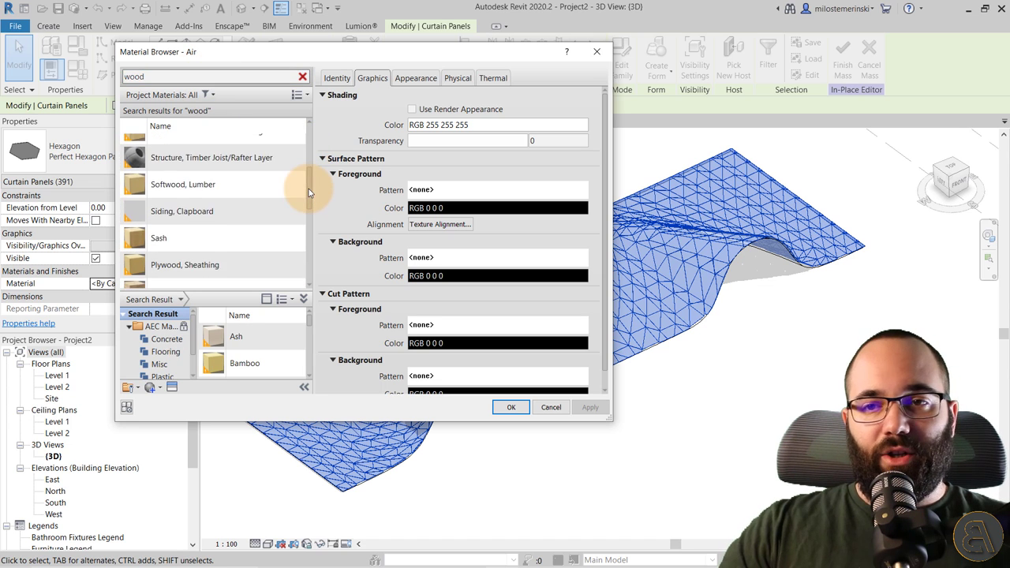
pyautogui.scroll(-3, 300, 237)
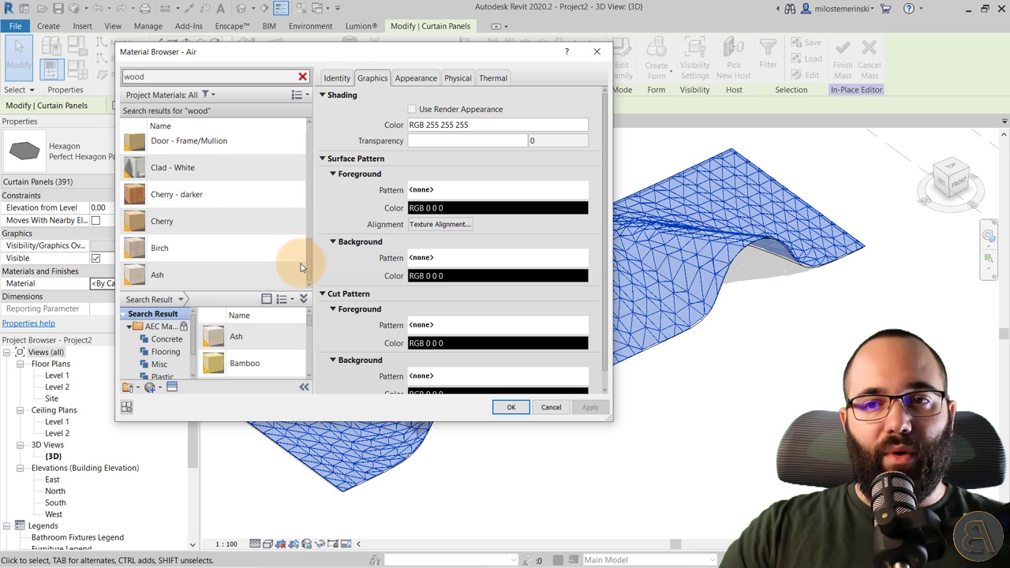
pyautogui.click(187, 261)
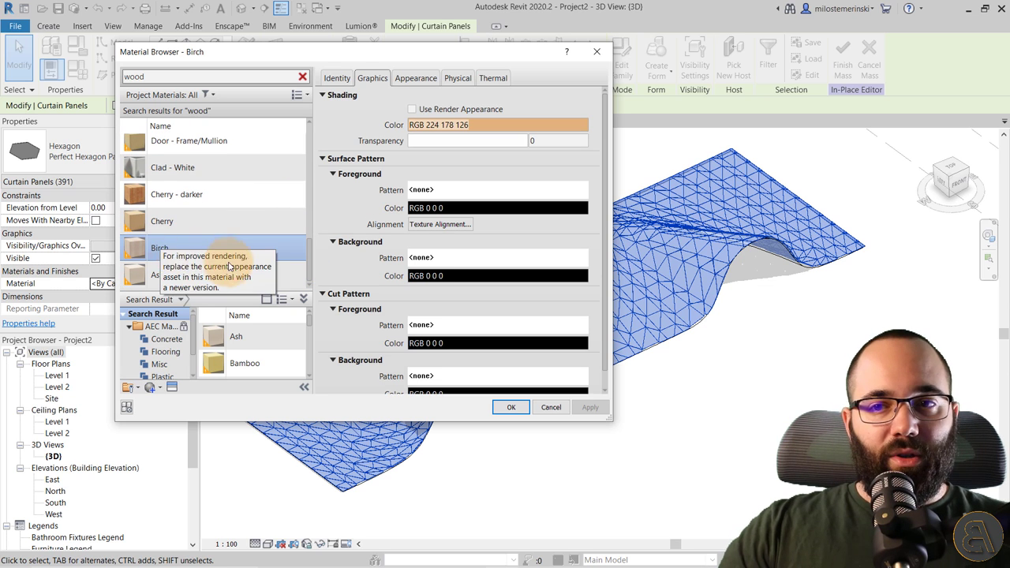
pyautogui.click(510, 407)
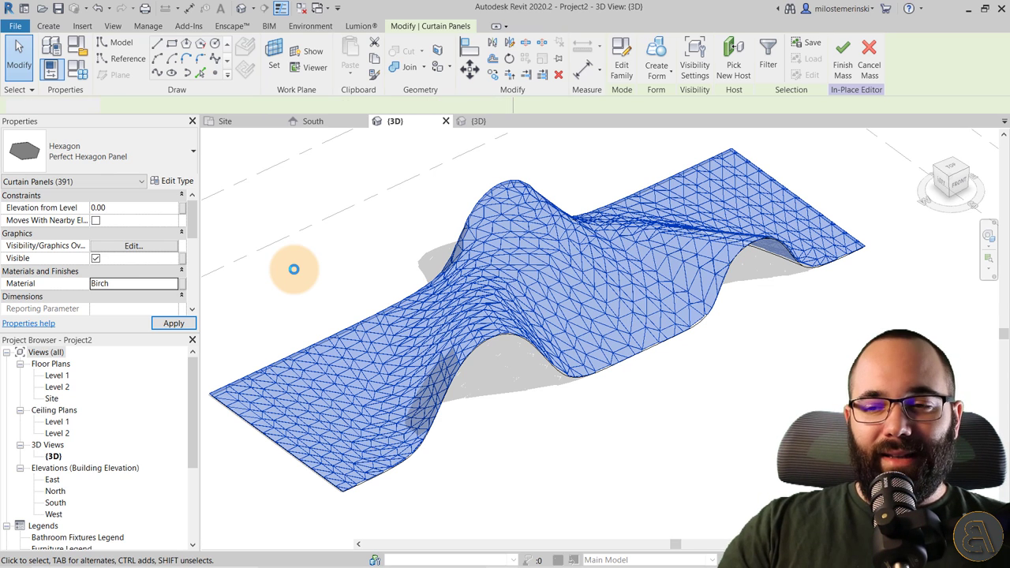
pyautogui.press('Escape')
# Step: Switch to Shaded display, zoom onto the bump, and prehighlight one hexagon panel
pyautogui.click(267, 543)
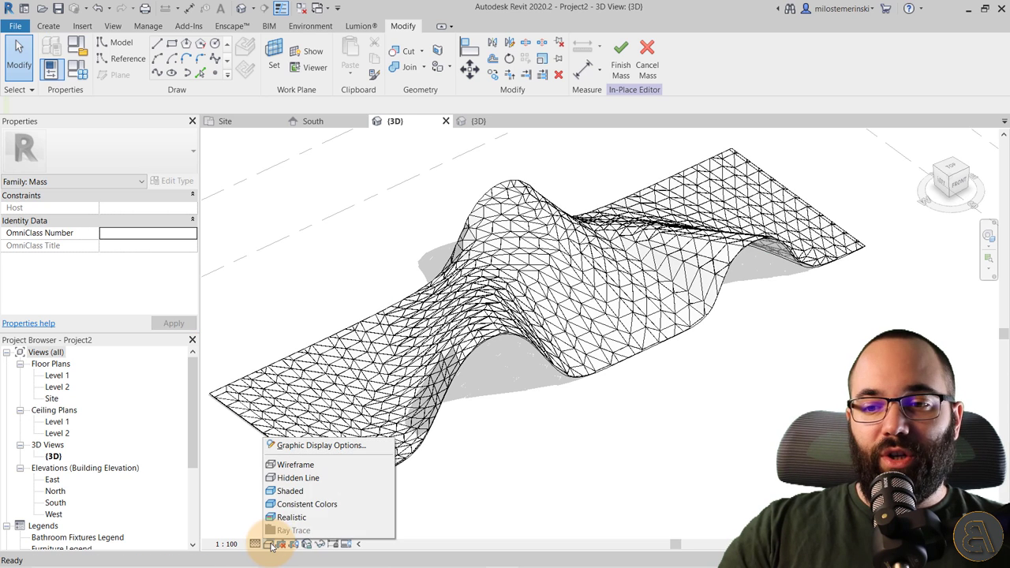
pyautogui.click(285, 492)
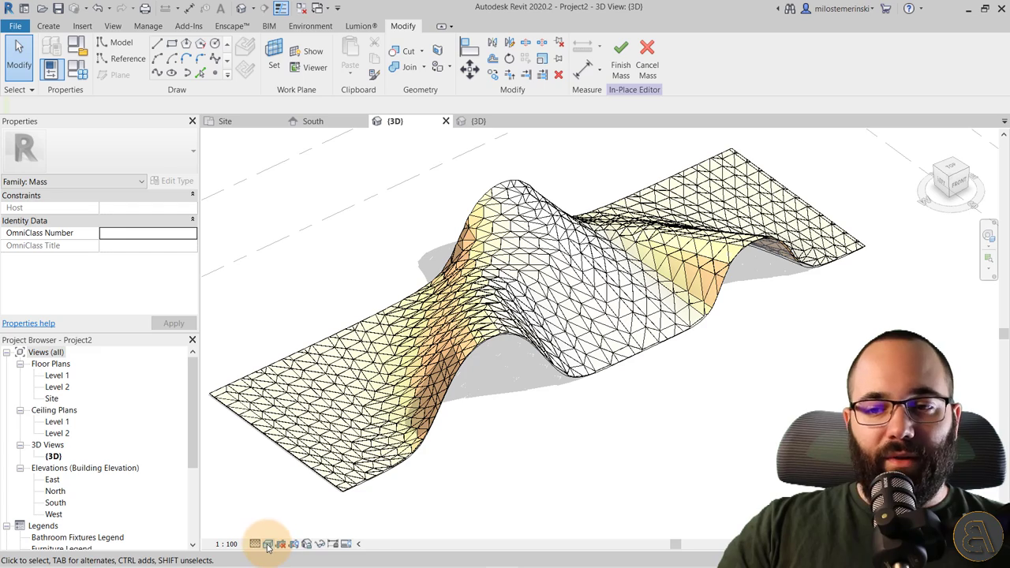
pyautogui.keyDown('shift'); pyautogui.moveTo(471, 419); pyautogui.dragTo(408, 536, button='middle'); pyautogui.keyUp('shift')
pyautogui.scroll(5, 360, 315)
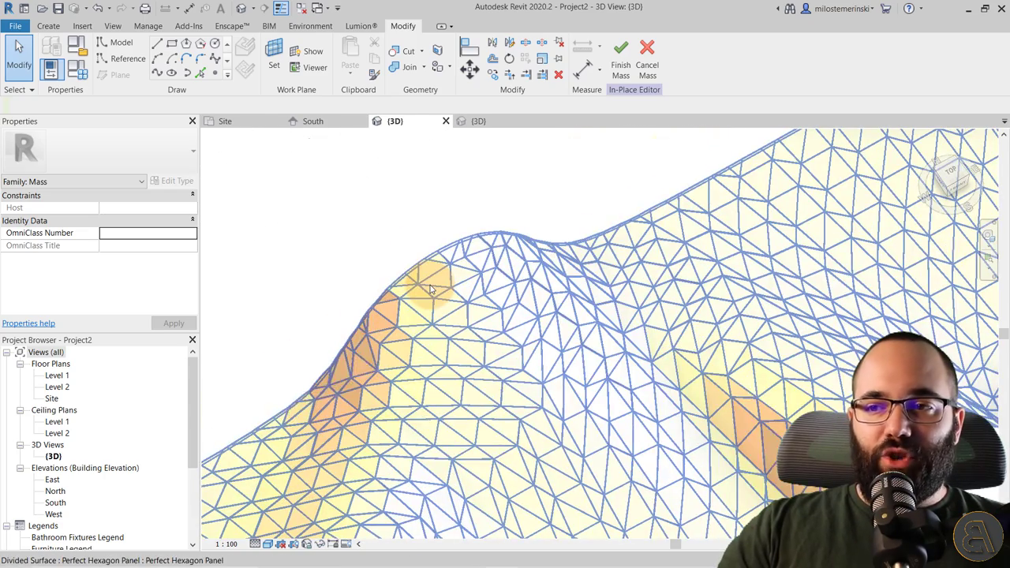
pyautogui.scroll(3, 430, 284)
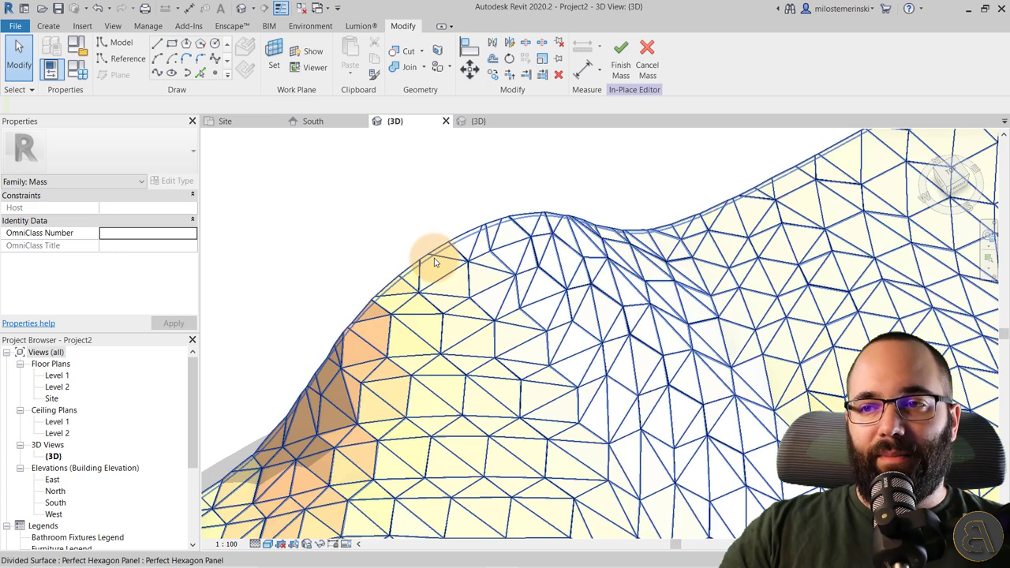
pyautogui.press('Tab')
# Step: Add the first cluster of individual hexagon panels on the bump to the selection
pyautogui.click(434, 262)
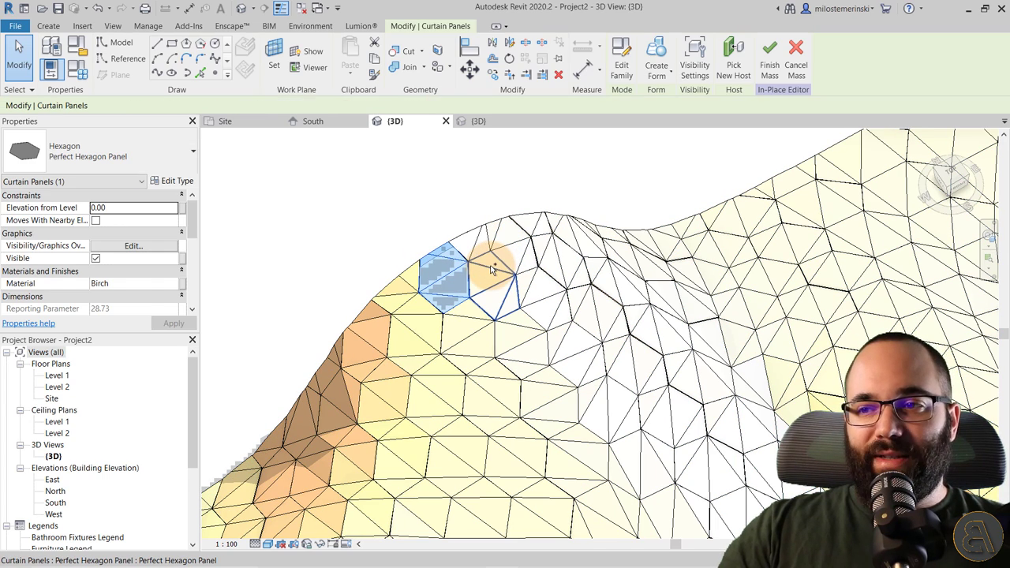
pyautogui.keyDown('ctrl'); pyautogui.click(490, 270); pyautogui.keyUp('ctrl')
pyautogui.press('Tab')
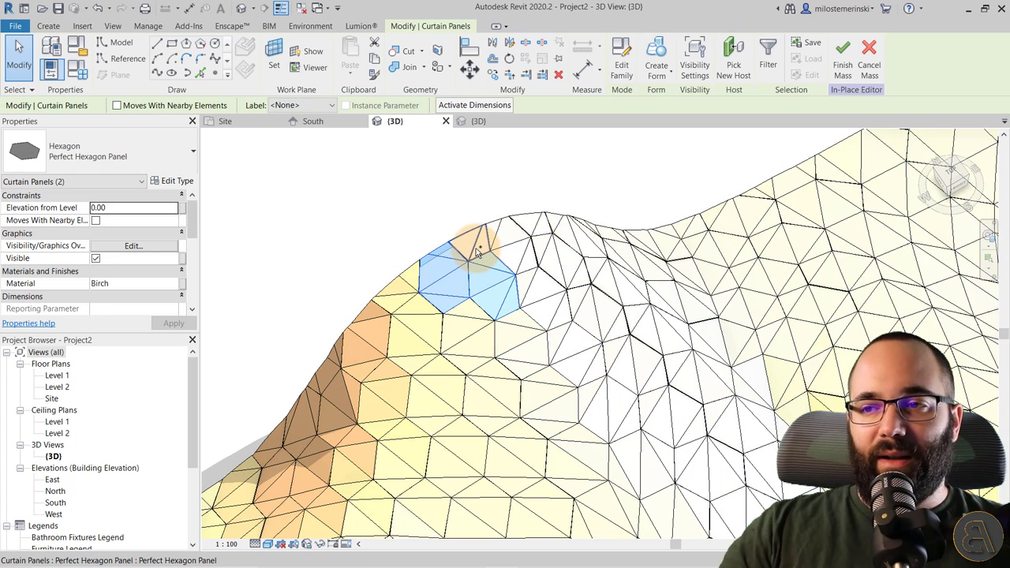
pyautogui.keyDown('ctrl'); pyautogui.click(477, 251); pyautogui.keyUp('ctrl')
pyautogui.press('Tab')
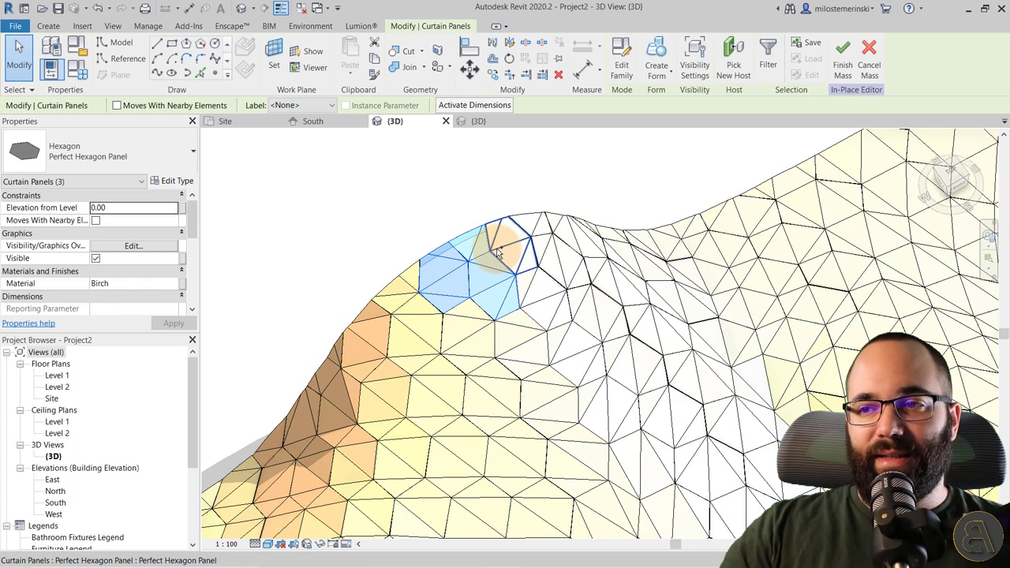
pyautogui.keyDown('ctrl'); pyautogui.click(497, 251); pyautogui.keyUp('ctrl')
pyautogui.keyDown('ctrl'); pyautogui.click(541, 290); pyautogui.keyUp('ctrl')
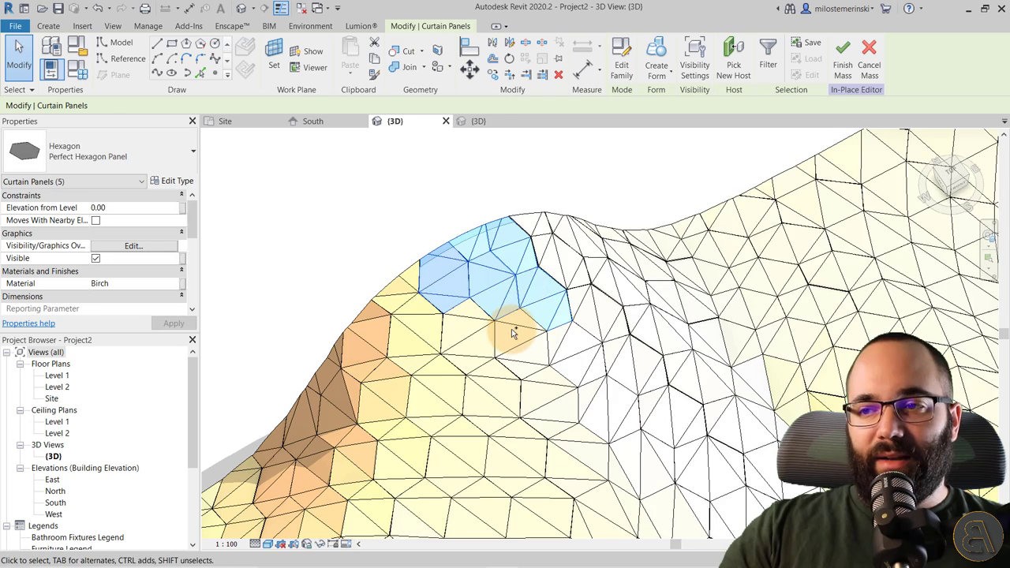
pyautogui.press('Tab')
pyautogui.press('Tab')
pyautogui.keyDown('ctrl'); pyautogui.click(512, 330); pyautogui.keyUp('ctrl')
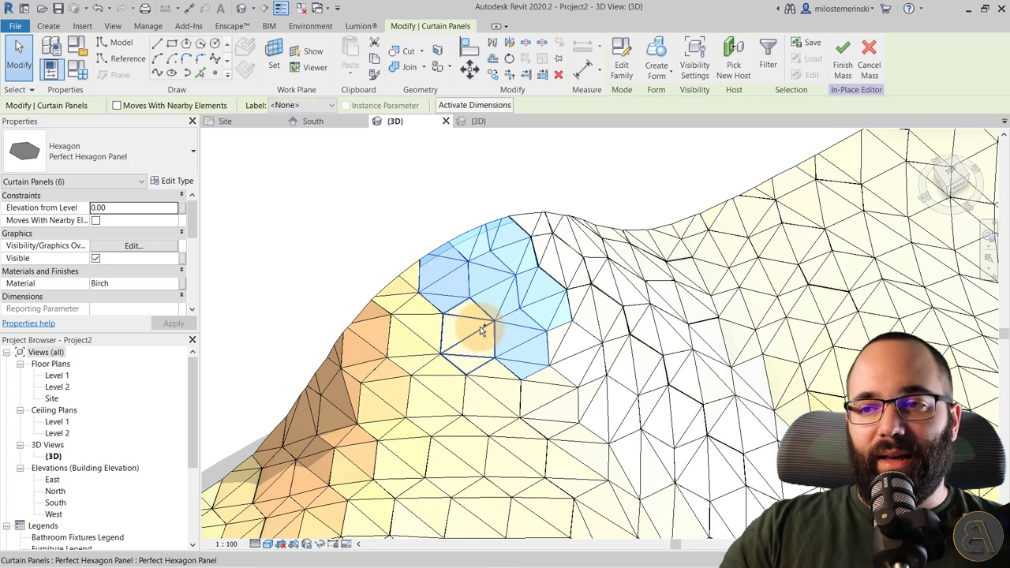
pyautogui.keyDown('ctrl'); pyautogui.click(482, 330); pyautogui.keyUp('ctrl')
pyautogui.press('Tab')
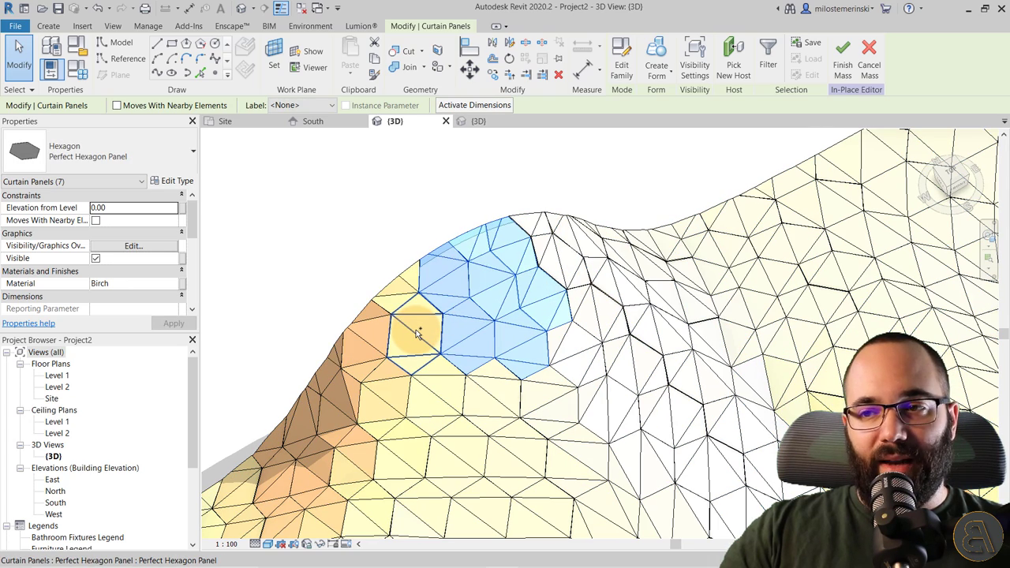
pyautogui.keyDown('ctrl'); pyautogui.click(417, 333); pyautogui.keyUp('ctrl')
pyautogui.keyDown('ctrl'); pyautogui.click(390, 306); pyautogui.keyUp('ctrl')
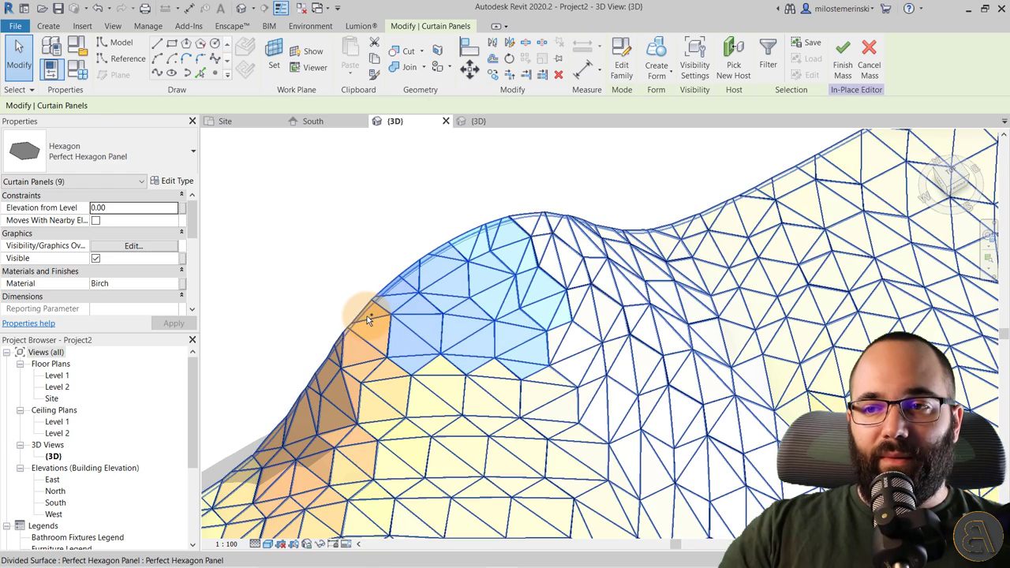
# Step: Add the lower hexagon panels along the bump and drop the divided surface from the selection
pyautogui.press('Tab')
pyautogui.keyDown('ctrl'); pyautogui.click(367, 316); pyautogui.keyUp('ctrl')
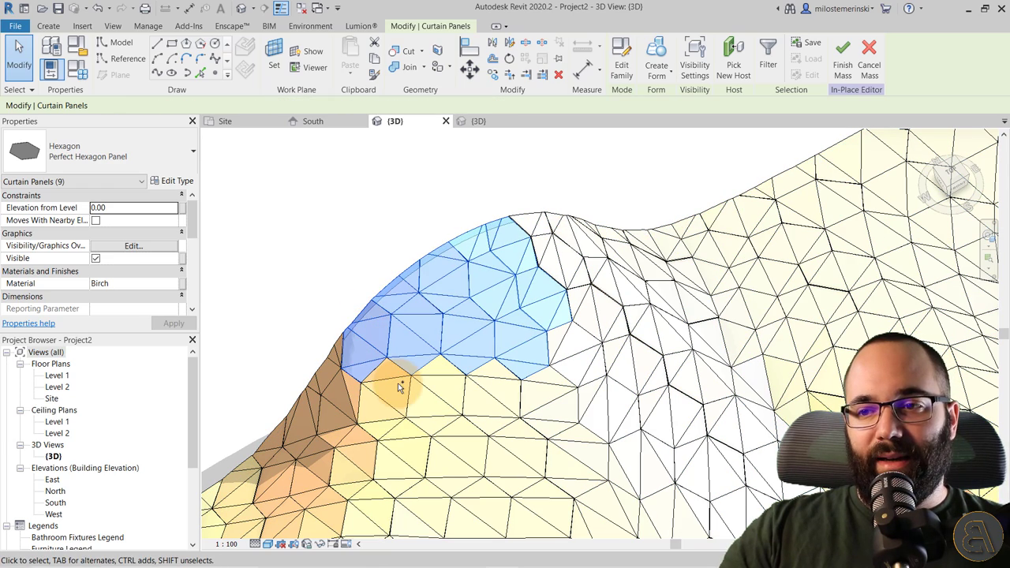
pyautogui.press('Tab')
pyautogui.keyDown('ctrl'); pyautogui.click(410, 385); pyautogui.keyUp('ctrl')
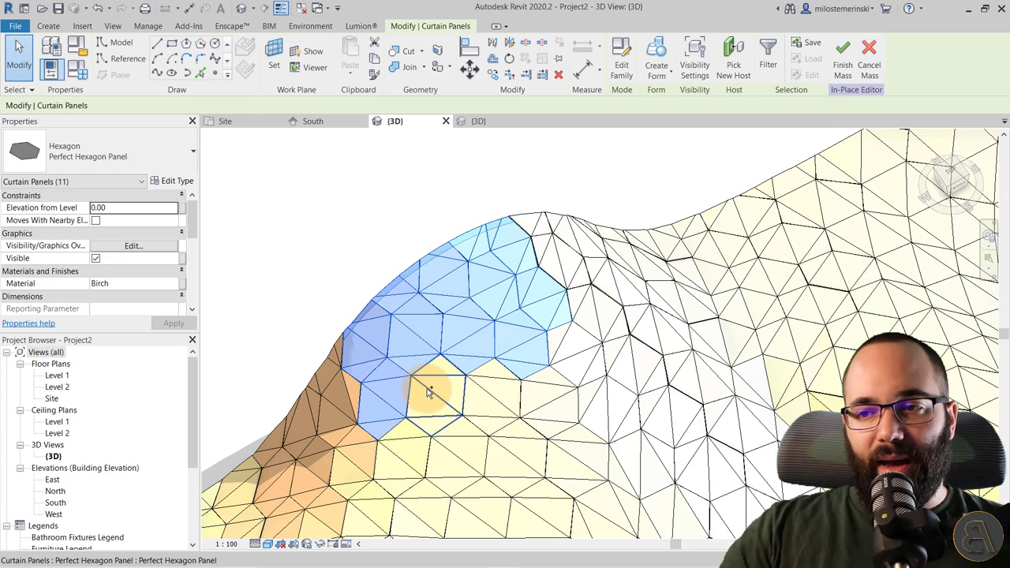
pyautogui.press('Tab')
pyautogui.keyDown('ctrl'); pyautogui.click(465, 391); pyautogui.keyUp('ctrl')
pyautogui.keyDown('ctrl'); pyautogui.click(483, 394); pyautogui.keyUp('ctrl')
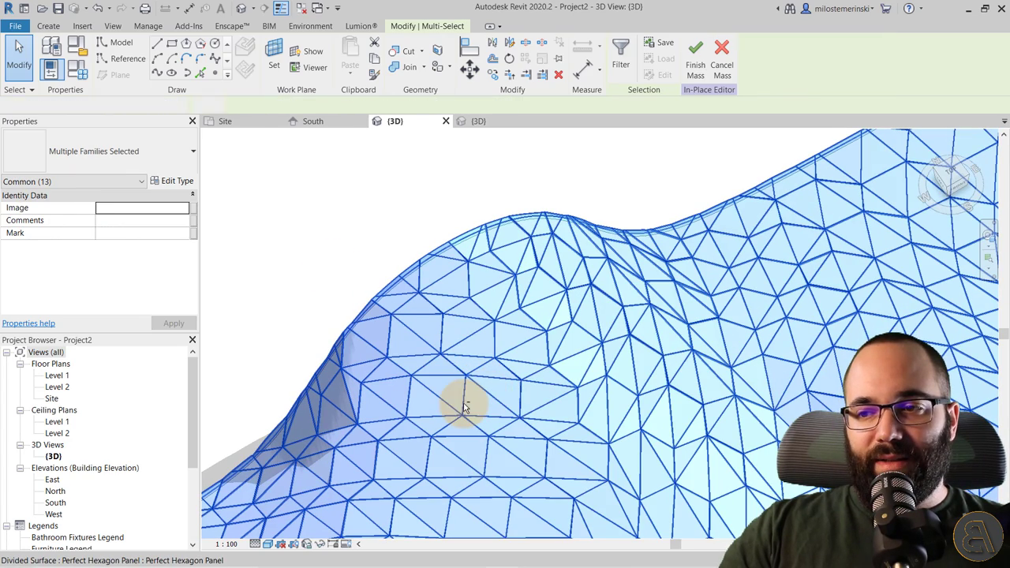
pyautogui.keyDown('shift'); pyautogui.click(466, 401); pyautogui.keyUp('shift')
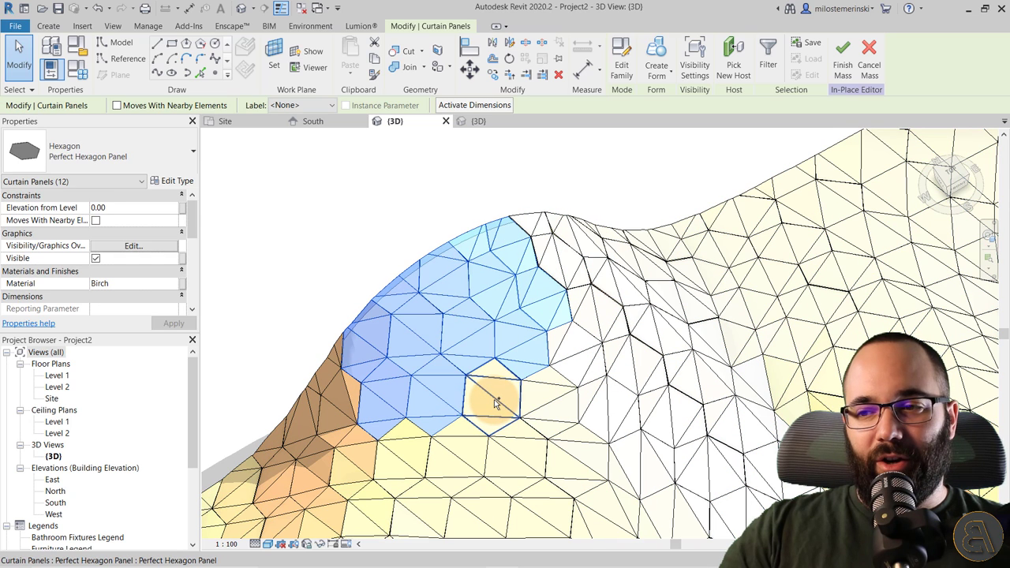
# Step: Add the right-side and crest panels, including a triangular one, then orbit to view the patch
pyautogui.keyDown('ctrl'); pyautogui.click(554, 405); pyautogui.keyUp('ctrl')
pyautogui.keyDown('ctrl'); pyautogui.click(586, 381); pyautogui.keyUp('ctrl')
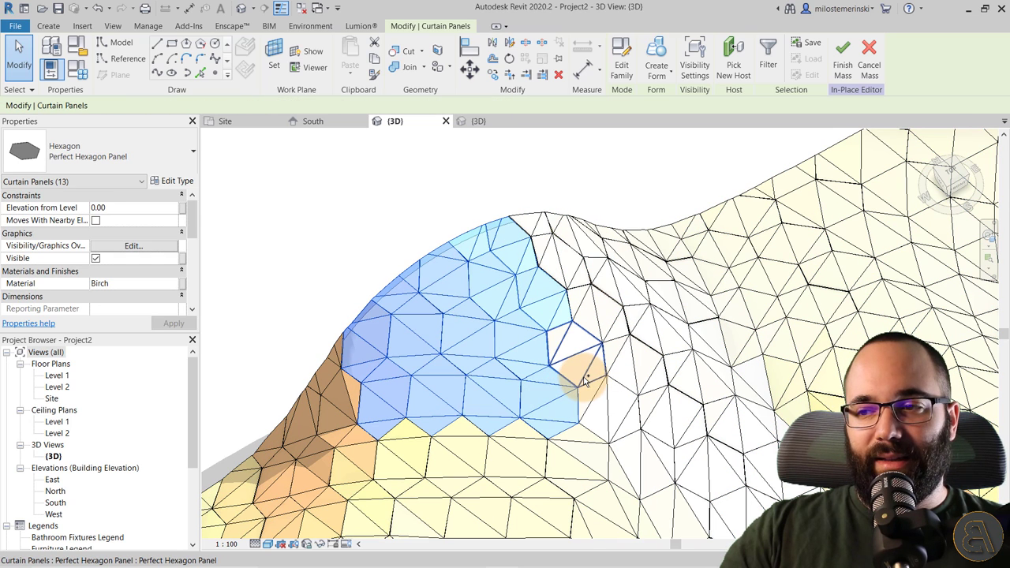
pyautogui.keyDown('ctrl'); pyautogui.click(603, 322); pyautogui.keyUp('ctrl')
pyautogui.keyDown('ctrl'); pyautogui.click(604, 325); pyautogui.keyUp('ctrl')
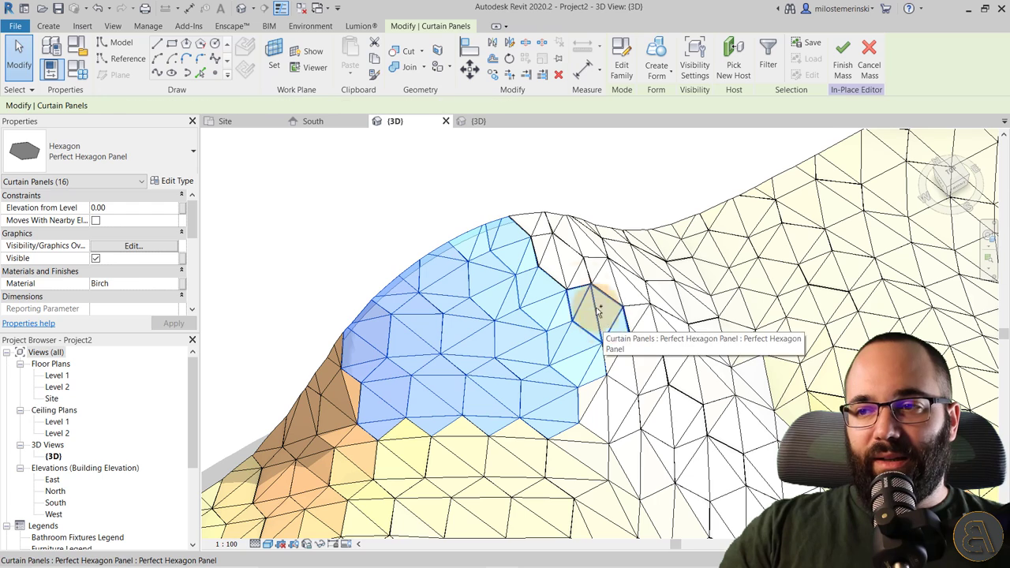
pyautogui.keyDown('ctrl'); pyautogui.click(575, 282); pyautogui.keyUp('ctrl')
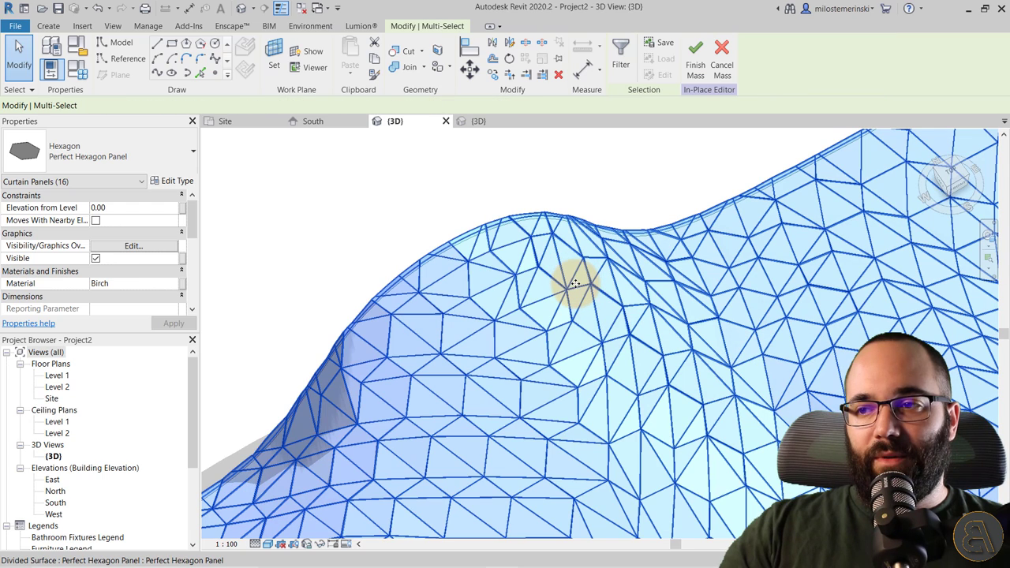
pyautogui.keyDown('shift'); pyautogui.click(581, 288); pyautogui.keyUp('shift')
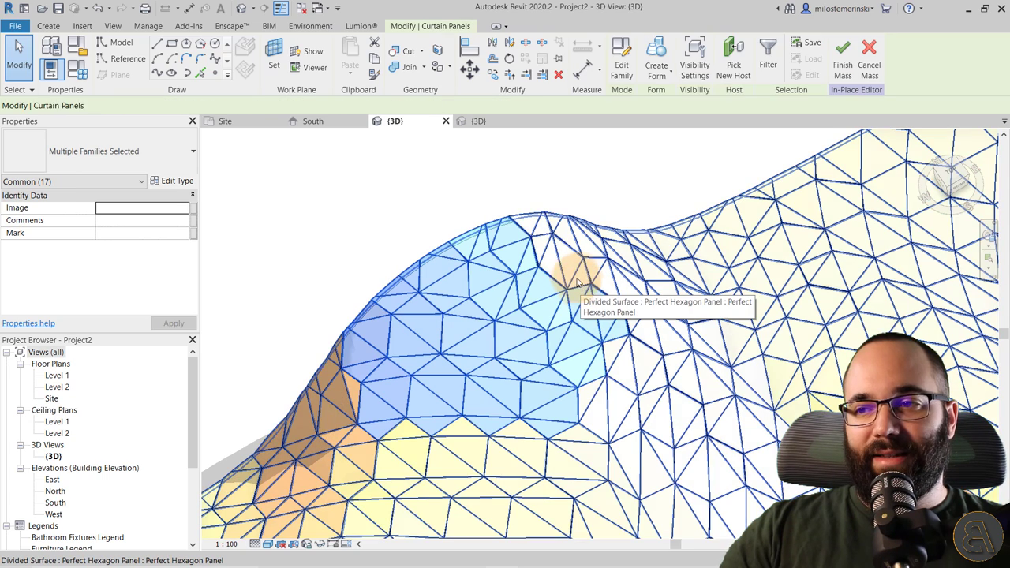
pyautogui.keyDown('ctrl'); pyautogui.click(573, 241); pyautogui.keyUp('ctrl')
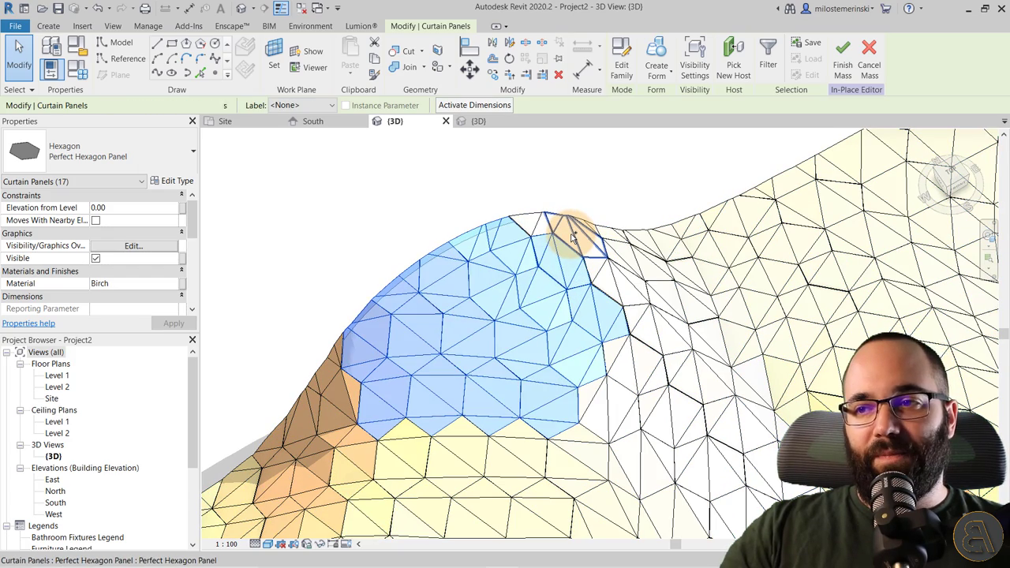
pyautogui.keyDown('ctrl'); pyautogui.click(539, 232); pyautogui.keyUp('ctrl')
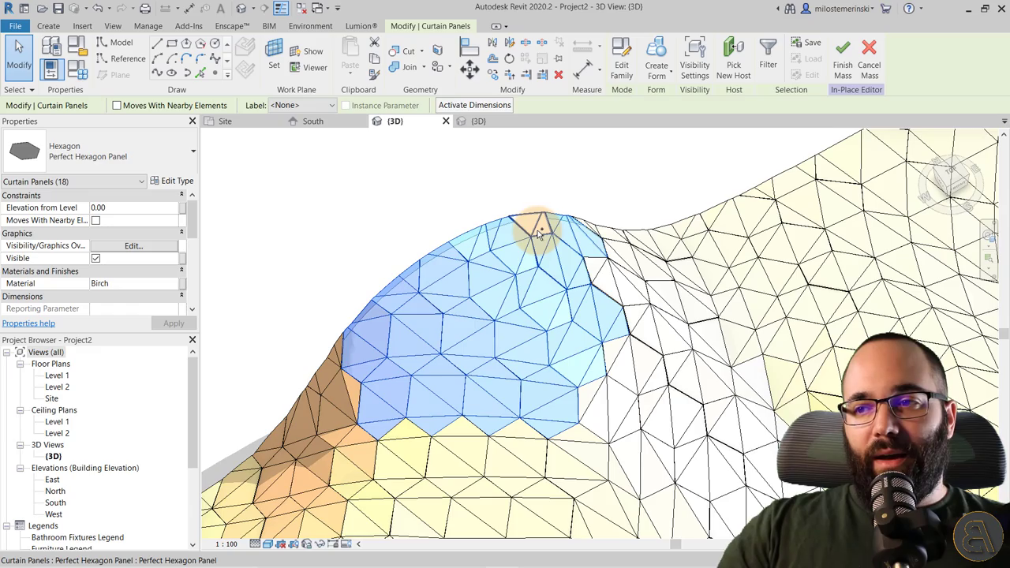
pyautogui.keyDown('shift'); pyautogui.moveTo(538, 232); pyautogui.dragTo(262, 306, button='middle'); pyautogui.keyUp('shift')
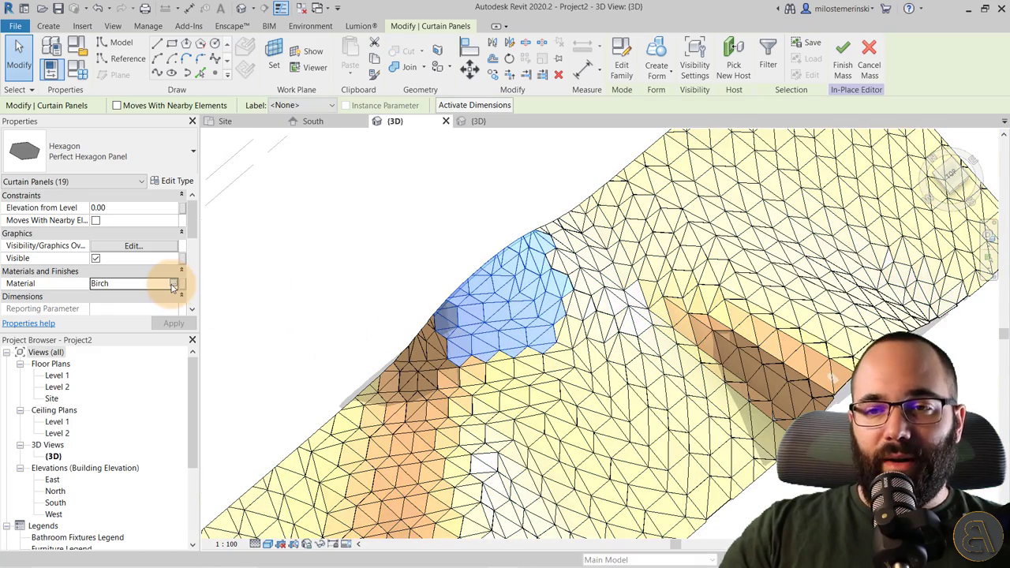
# Step: Replace the selected bump panels' Birch material with Cherry - darker, found by searching 'wood'
pyautogui.click(172, 285)
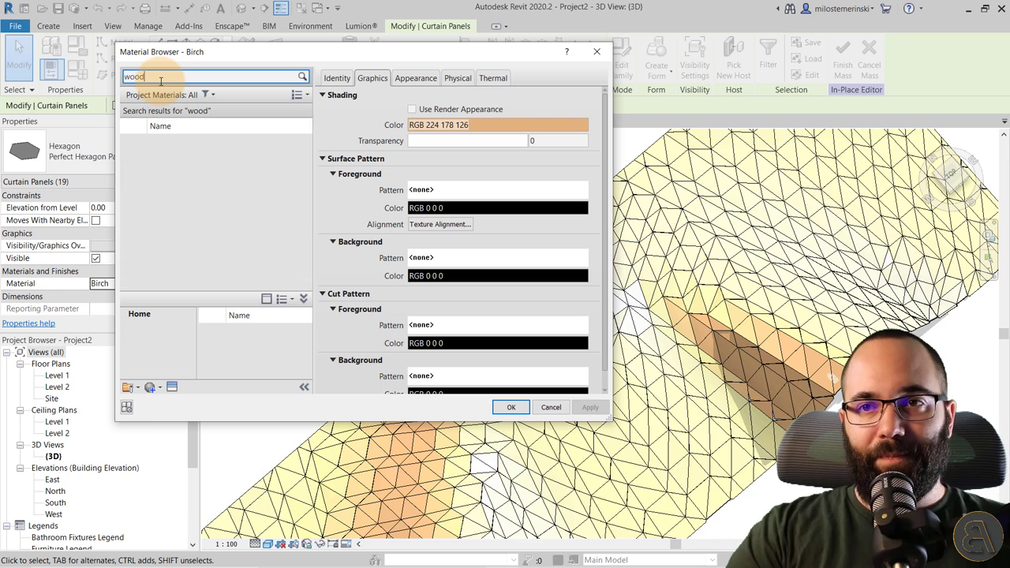
pyautogui.press('Return')
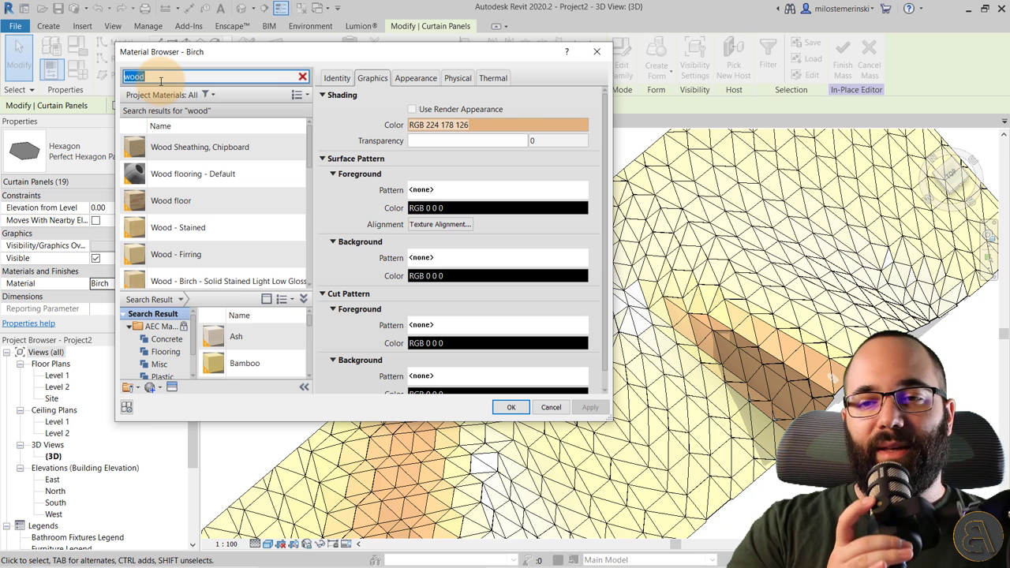
pyautogui.scroll(-5, 193, 181)
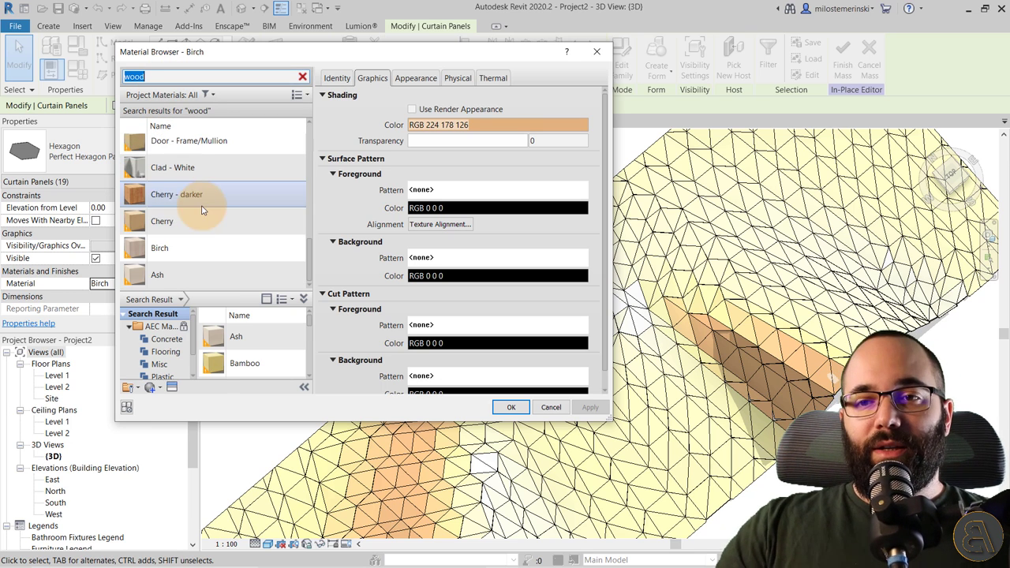
pyautogui.click(178, 207)
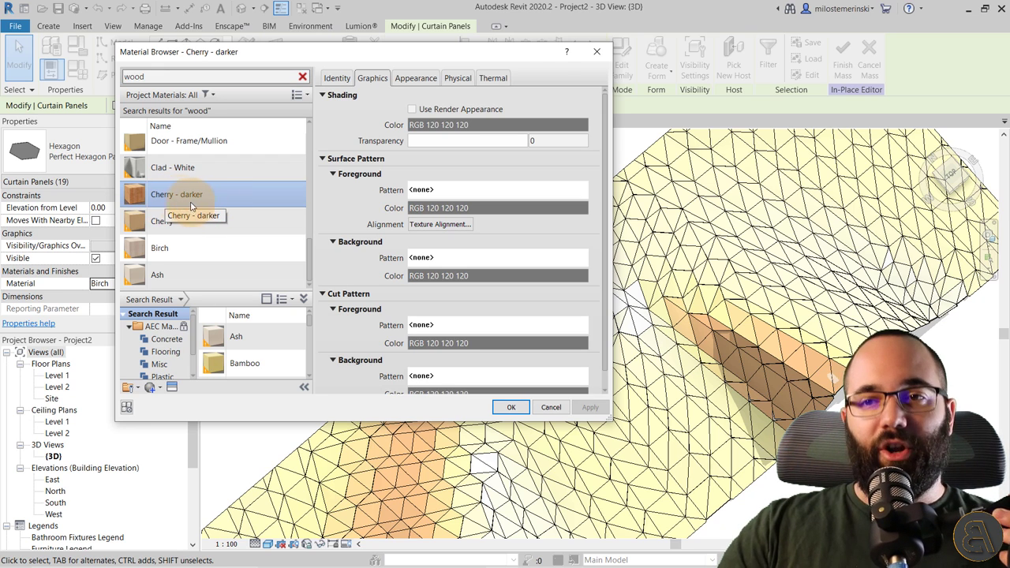
pyautogui.click(499, 410)
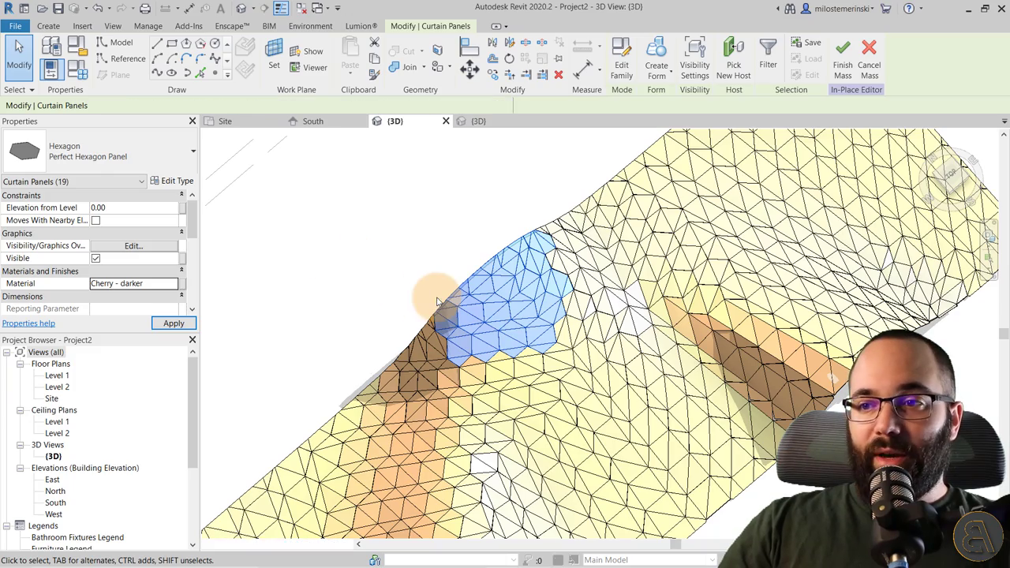
# Step: Deselect the panels and check that a bump panel now uses Cherry - darker
pyautogui.click(394, 303)
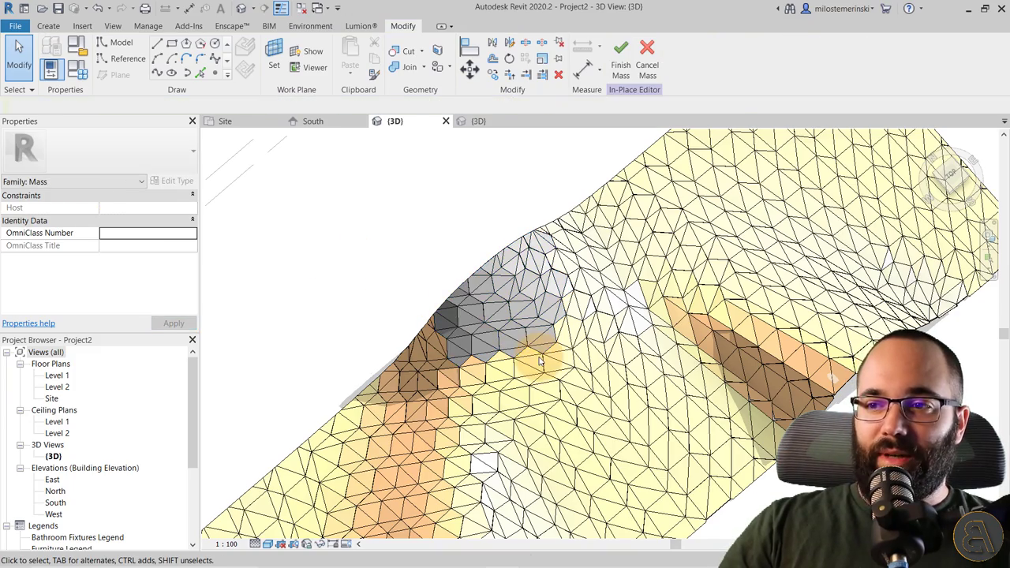
pyautogui.moveTo(410, 312)
pyautogui.keyDown('shift'); pyautogui.mouseDown(button='middle')
pyautogui.moveTo(525, 225)
pyautogui.moveTo(429, 310)
pyautogui.mouseUp(button='middle'); pyautogui.keyUp('shift')
pyautogui.scroll(5, 428, 310)
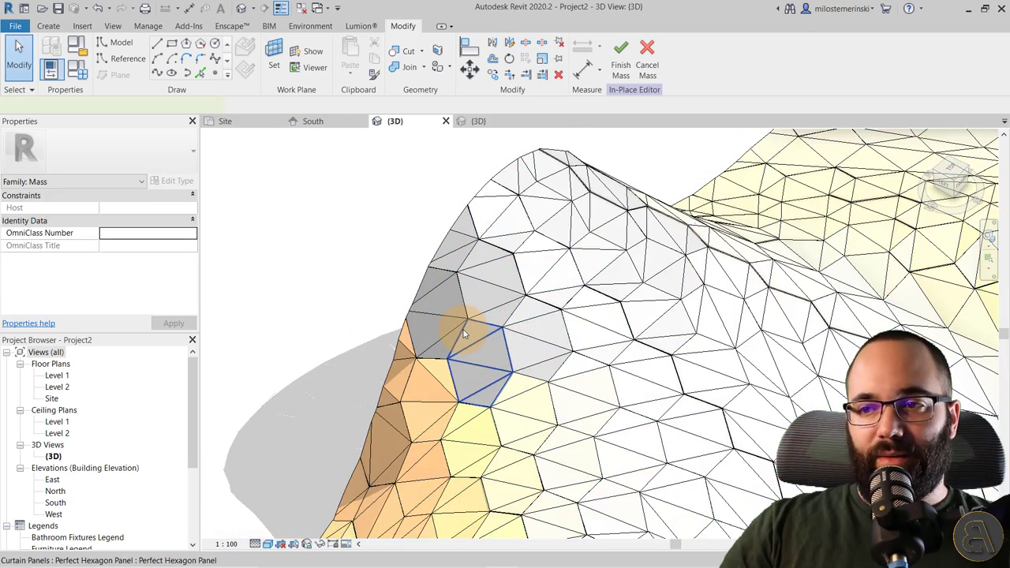
pyautogui.click(464, 334)
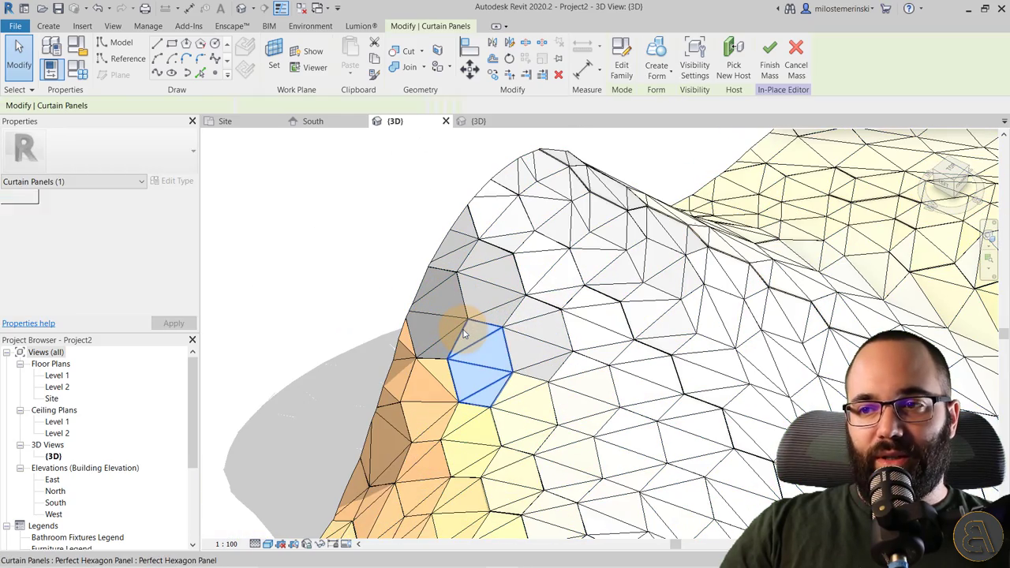
pyautogui.click(275, 463)
# Step: Switch the 3D view to a shaded visual style and orbit around the whole mass
pyautogui.click(267, 543)
pyautogui.click(272, 516)
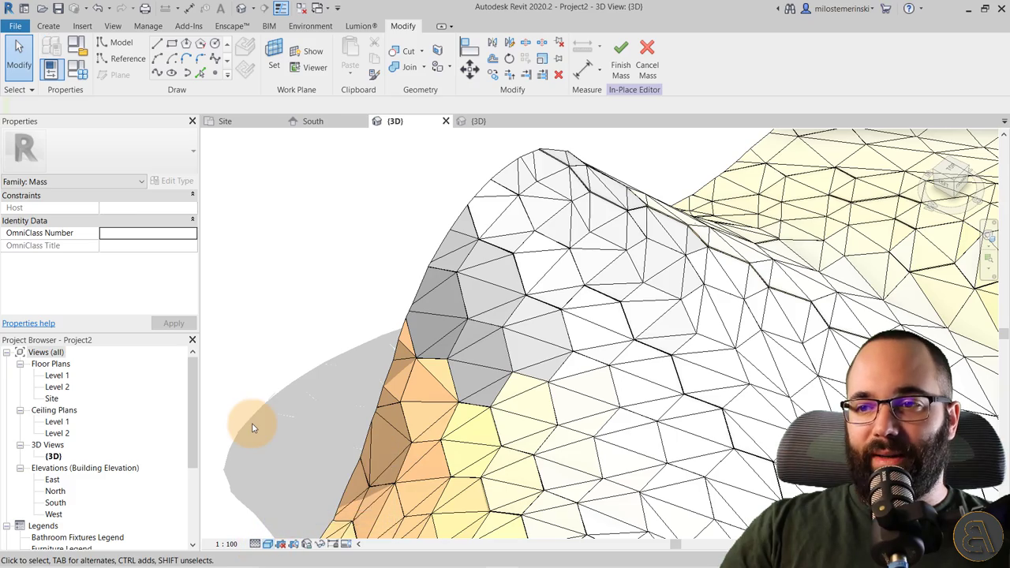
pyautogui.moveTo(293, 247)
pyautogui.keyDown('shift'); pyautogui.mouseDown(button='middle')
pyautogui.moveTo(275, 289)
pyautogui.moveTo(319, 264)
pyautogui.moveTo(304, 271)
pyautogui.moveTo(321, 308)
pyautogui.moveTo(383, 268)
pyautogui.moveTo(271, 297)
pyautogui.moveTo(260, 286)
pyautogui.moveTo(315, 253)
pyautogui.moveTo(338, 256)
pyautogui.mouseUp(button='middle'); pyautogui.keyUp('shift')
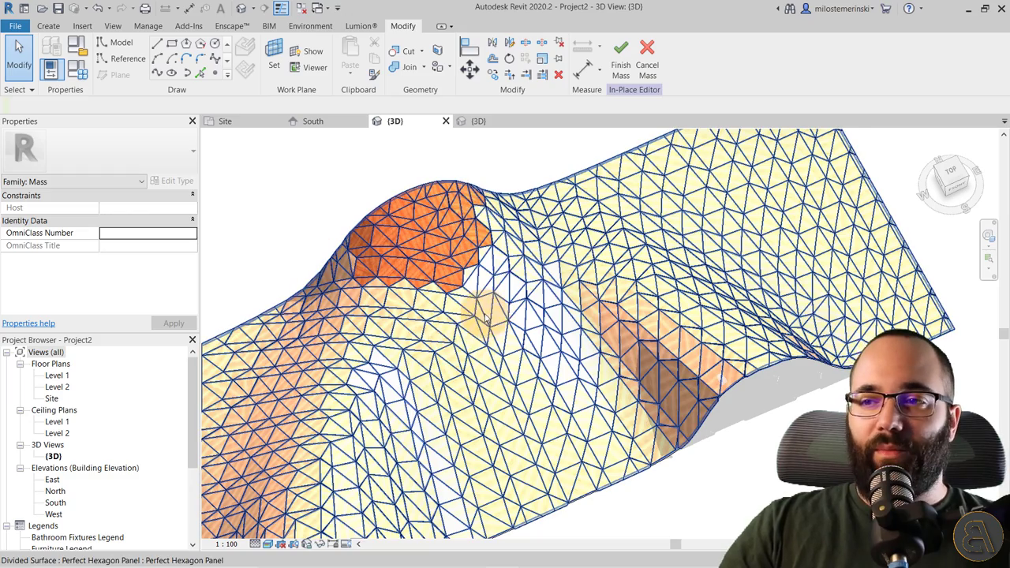
pyautogui.keyDown('shift'); pyautogui.moveTo(432, 333); pyautogui.dragTo(279, 476, button='middle'); pyautogui.keyUp('shift')
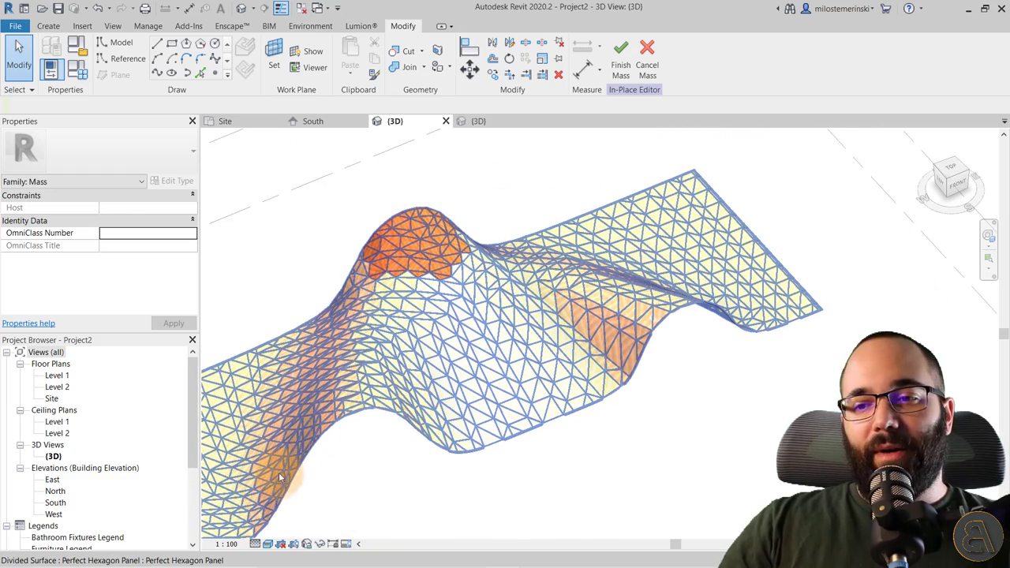
pyautogui.keyDown('shift'); pyautogui.moveTo(419, 498); pyautogui.dragTo(402, 474, button='middle'); pyautogui.keyUp('shift')
pyautogui.moveTo(301, 291)
pyautogui.keyDown('shift'); pyautogui.mouseDown(button='middle')
pyautogui.moveTo(316, 297)
pyautogui.moveTo(321, 284)
pyautogui.moveTo(300, 279)
pyautogui.moveTo(333, 264)
pyautogui.moveTo(325, 264)
pyautogui.mouseUp(button='middle'); pyautogui.keyUp('shift')
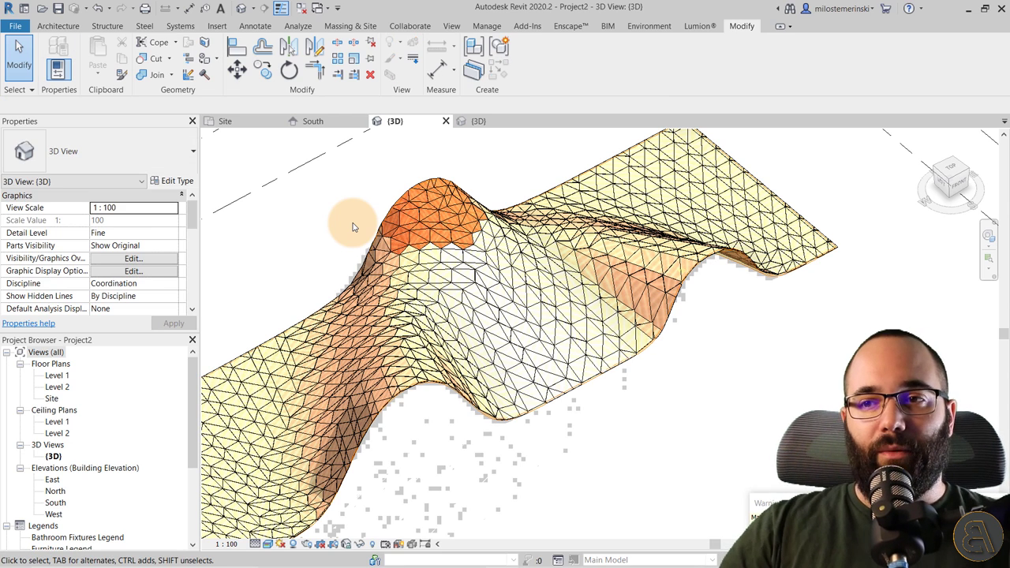
# Step: Start a Roof by Face using the Basic roof 20cm type
pyautogui.keyDown('shift'); pyautogui.moveTo(489, 466); pyautogui.dragTo(407, 406, button='middle'); pyautogui.keyUp('shift')
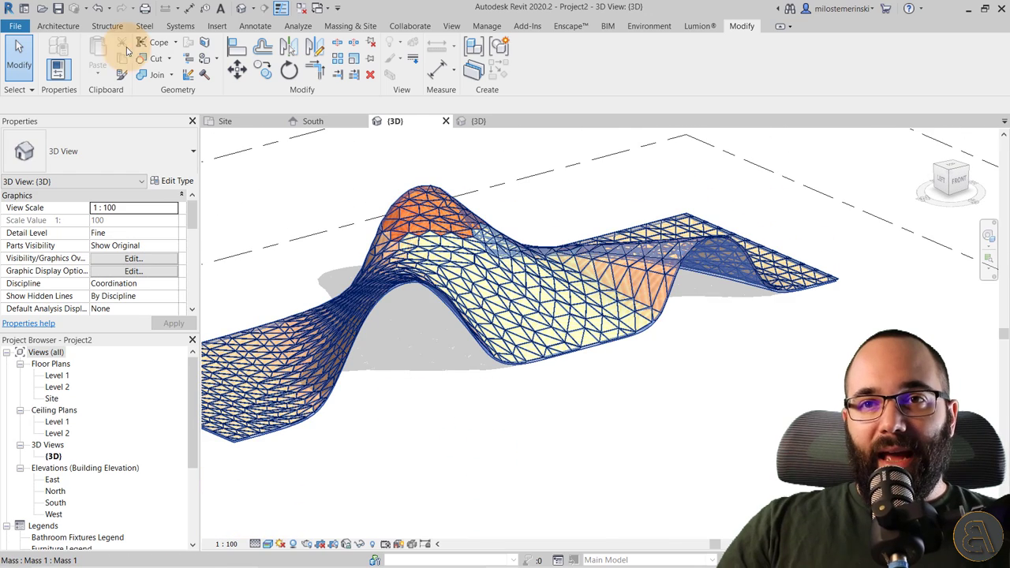
pyautogui.click(47, 27)
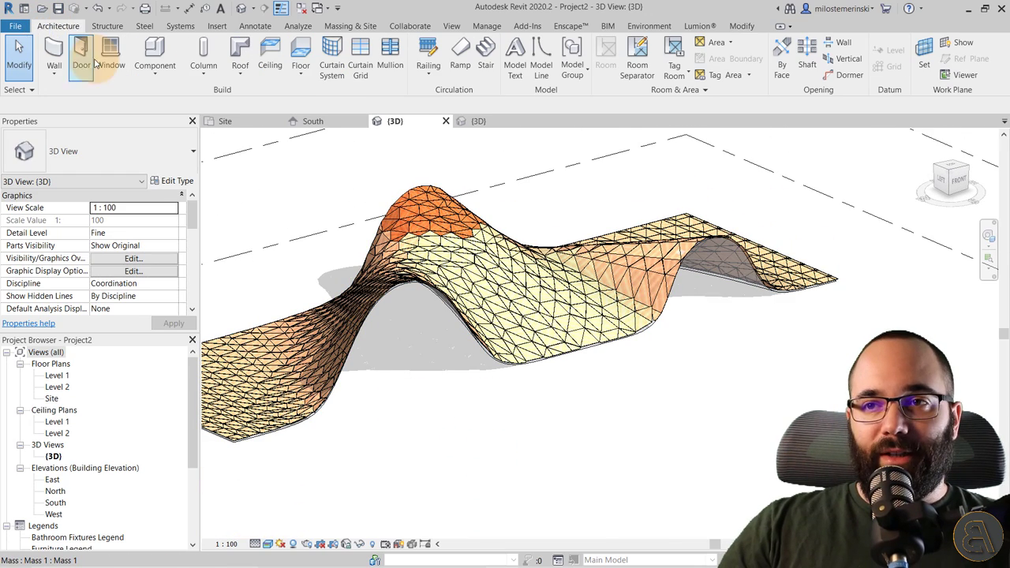
pyautogui.click(342, 27)
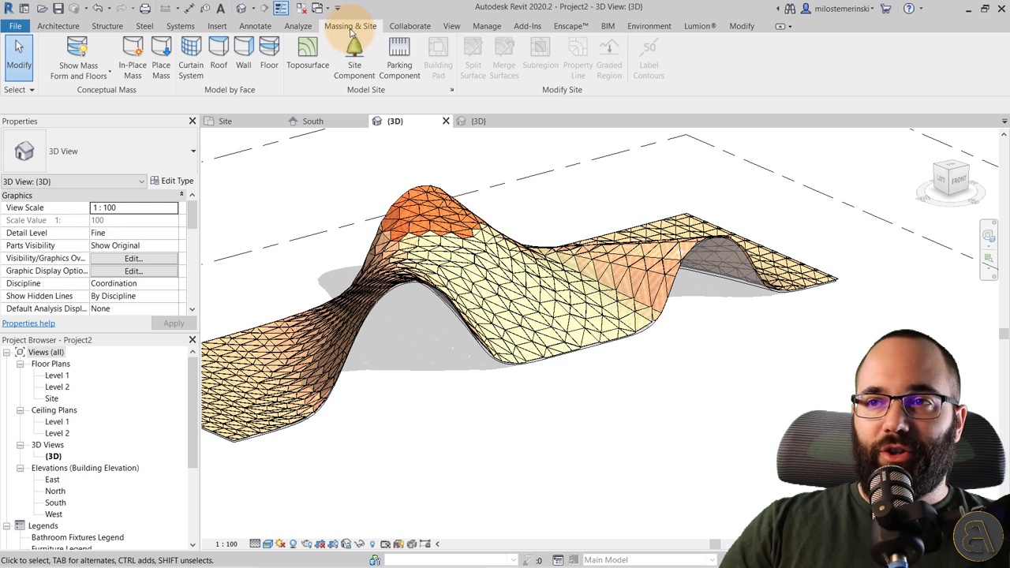
pyautogui.click(218, 53)
pyautogui.click(134, 161)
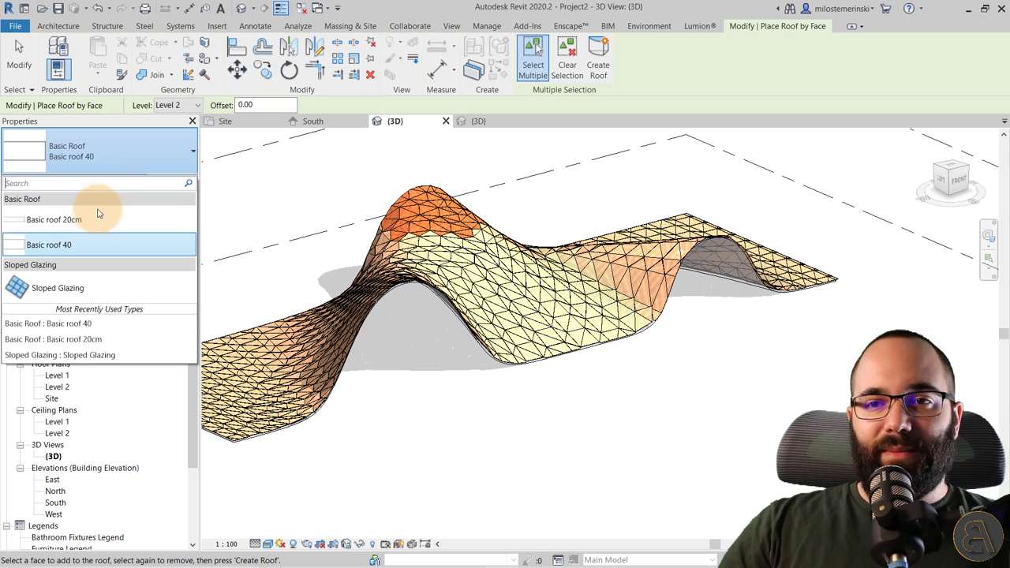
pyautogui.click(90, 219)
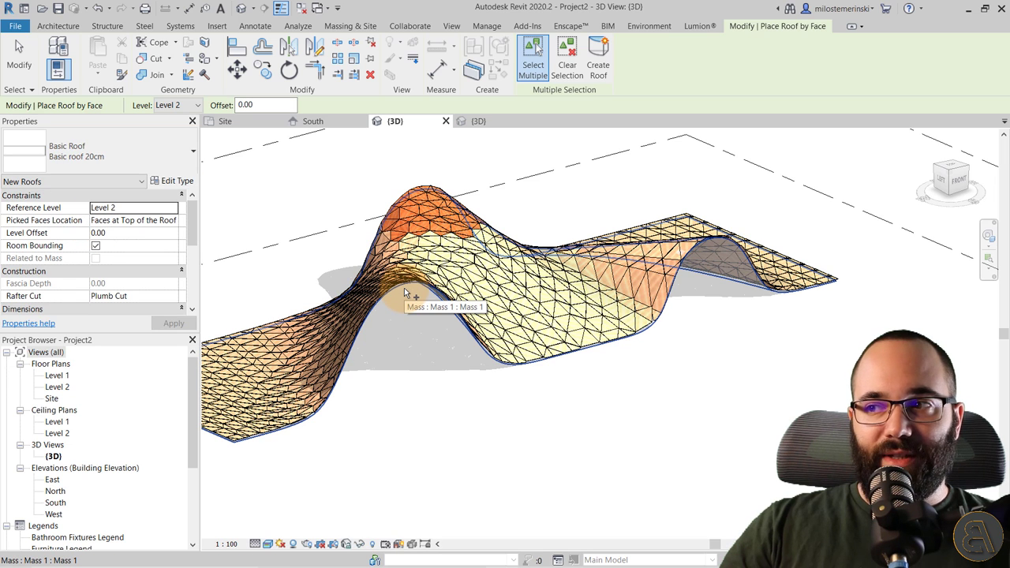
# Step: Create the roof on the wavy mass's top face and orbit to inspect it
pyautogui.scroll(3, 742, 298)
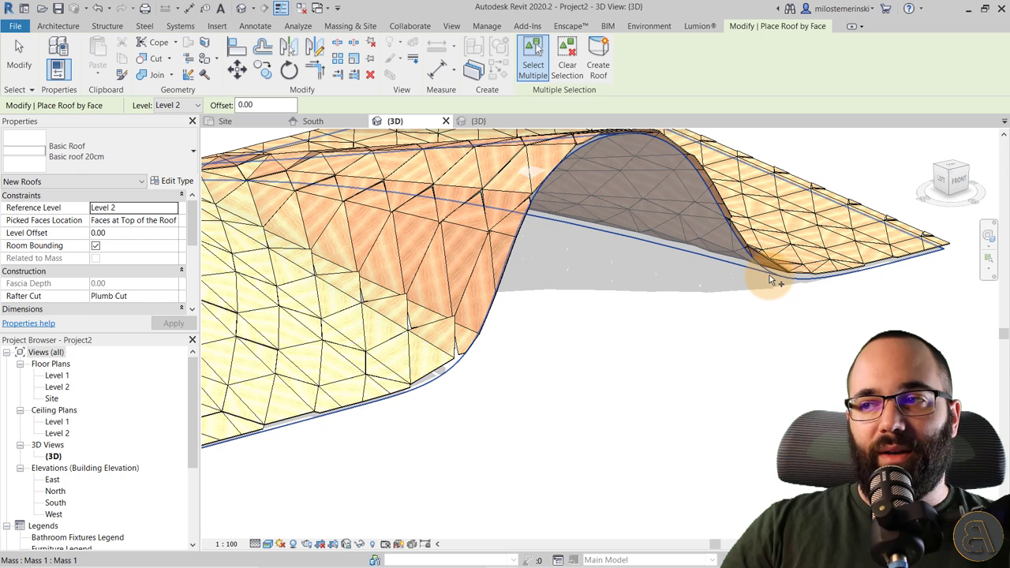
pyautogui.click(777, 280)
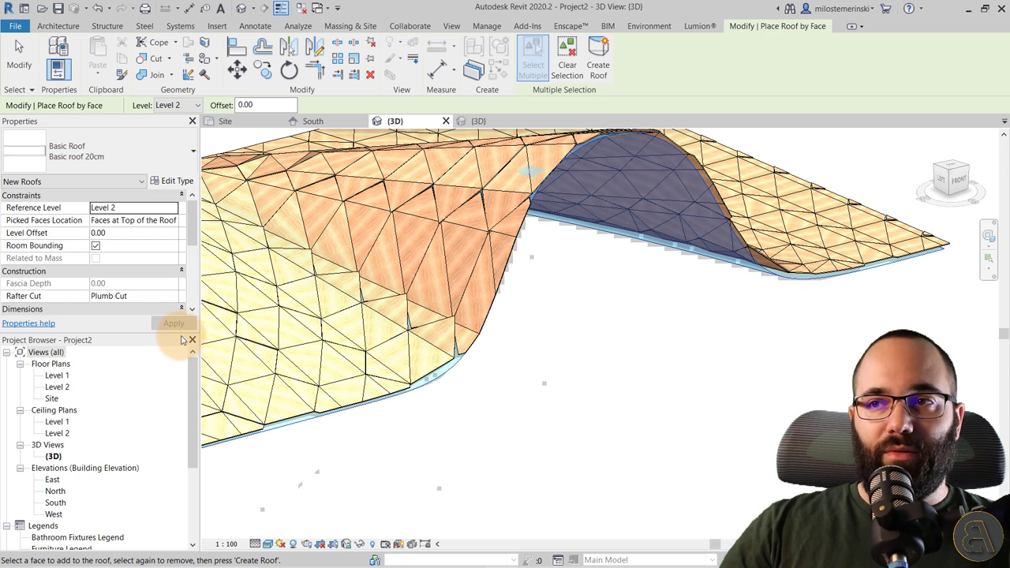
pyautogui.click(598, 65)
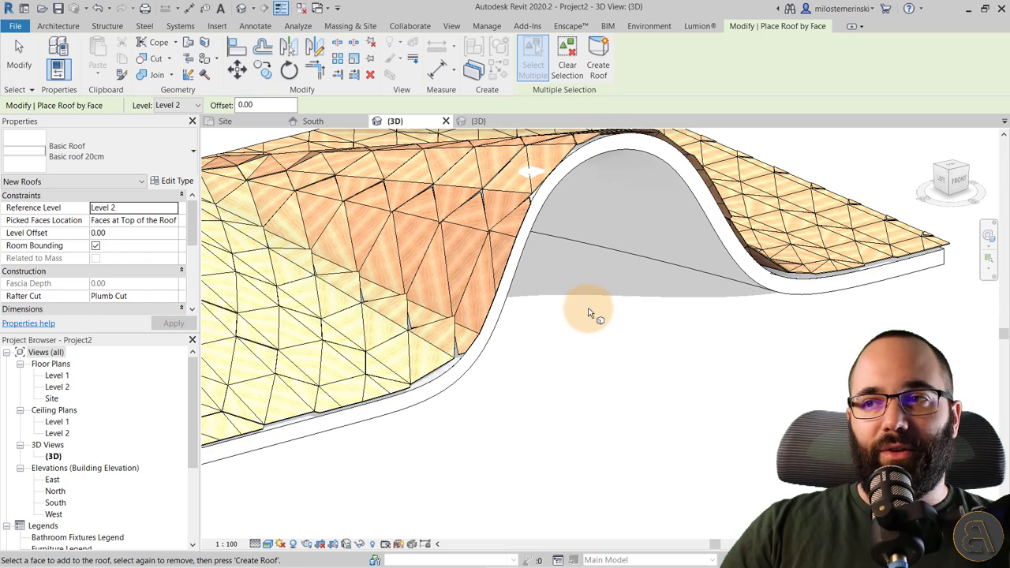
pyautogui.scroll(-5, 596, 301)
pyautogui.moveTo(559, 368)
pyautogui.keyDown('shift'); pyautogui.mouseDown(button='middle')
pyautogui.moveTo(559, 428)
pyautogui.moveTo(282, 439)
pyautogui.moveTo(294, 430)
pyautogui.mouseUp(button='middle'); pyautogui.keyUp('shift')
pyautogui.press('Escape')
pyautogui.keyDown('shift'); pyautogui.moveTo(405, 429); pyautogui.dragTo(544, 292, button='middle'); pyautogui.keyUp('shift')
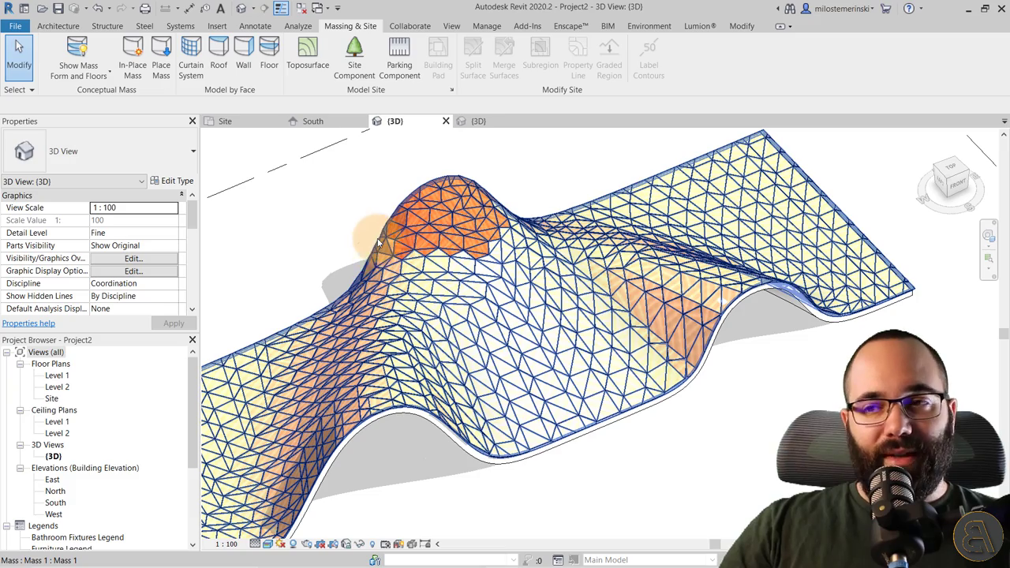
pyautogui.moveTo(338, 253)
pyautogui.keyDown('shift'); pyautogui.mouseDown(button='middle')
pyautogui.moveTo(446, 434)
pyautogui.moveTo(442, 417)
pyautogui.moveTo(417, 424)
pyautogui.moveTo(400, 352)
pyautogui.mouseUp(button='middle'); pyautogui.keyUp('shift')
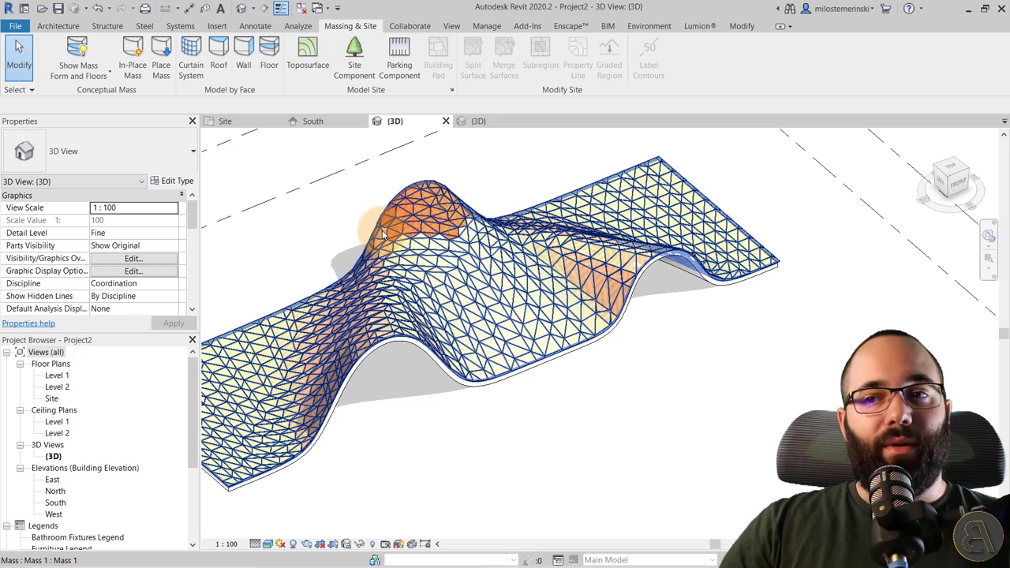
pyautogui.keyDown('shift'); pyautogui.moveTo(299, 232); pyautogui.dragTo(335, 234, button='middle'); pyautogui.keyUp('shift')
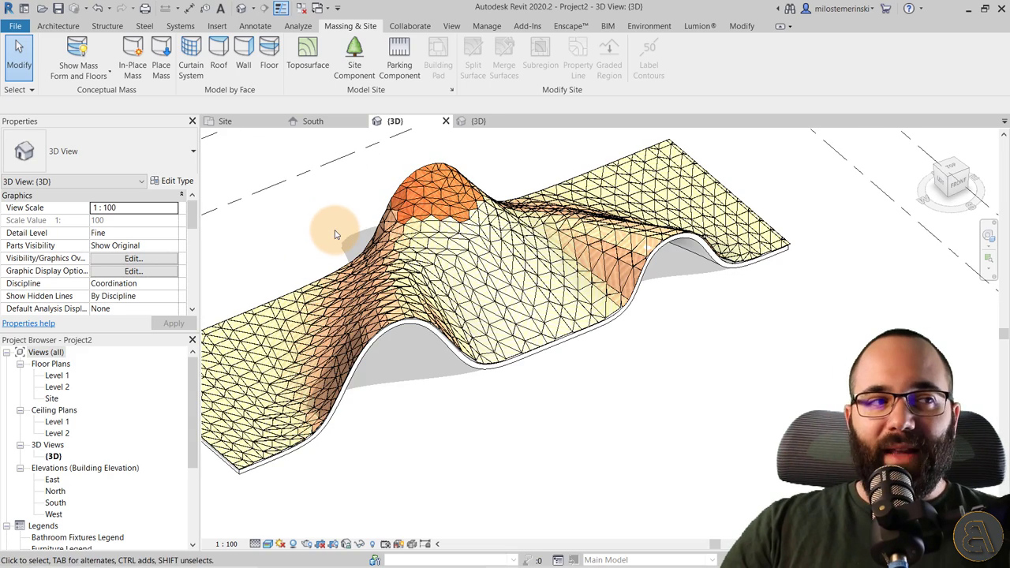
pyautogui.moveTo(312, 283)
pyautogui.keyDown('shift'); pyautogui.mouseDown(button='middle')
pyautogui.moveTo(359, 426)
pyautogui.moveTo(429, 363)
pyautogui.moveTo(485, 360)
pyautogui.moveTo(396, 373)
pyautogui.mouseUp(button='middle'); pyautogui.keyUp('shift')
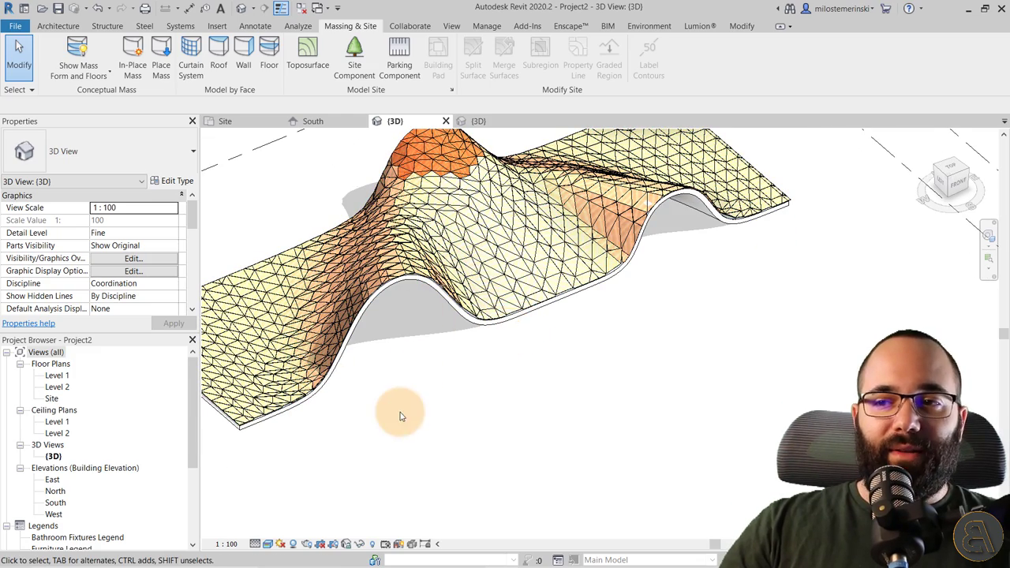
pyautogui.keyDown('shift'); pyautogui.moveTo(401, 413); pyautogui.dragTo(442, 221, button='middle'); pyautogui.keyUp('shift')
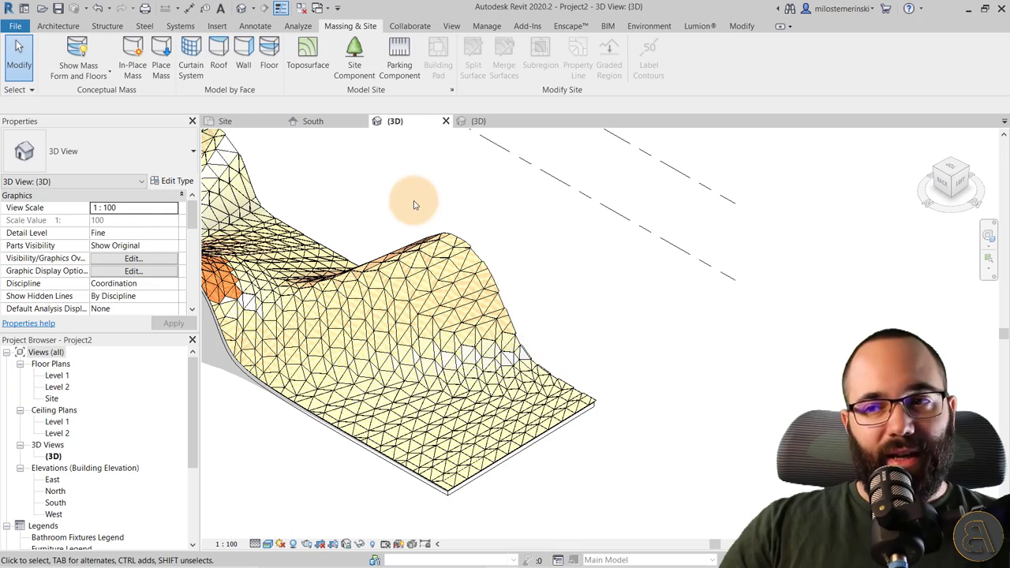
pyautogui.keyDown('shift'); pyautogui.moveTo(518, 327); pyautogui.dragTo(304, 142, button='middle'); pyautogui.keyUp('shift')
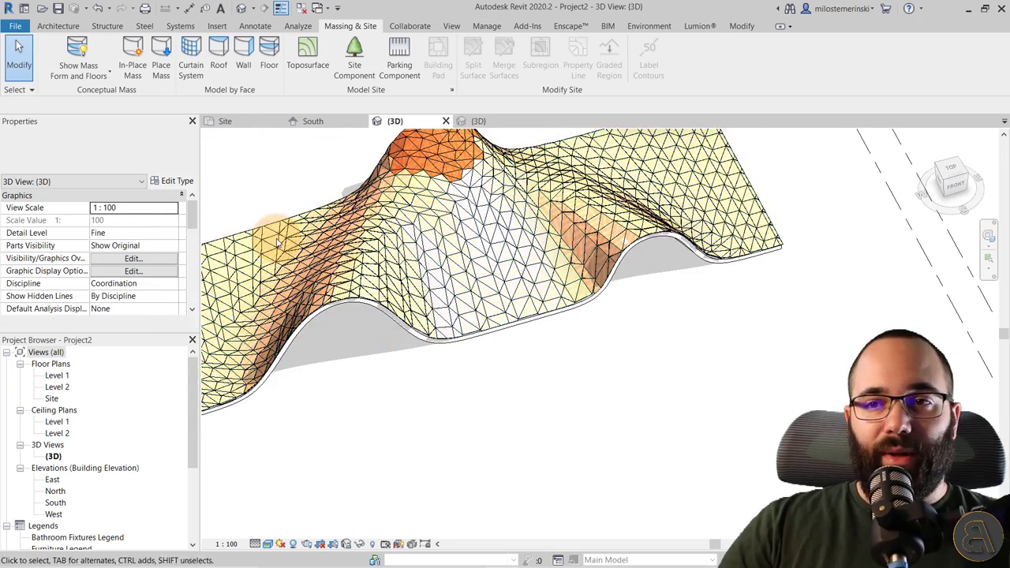
pyautogui.click(255, 120)
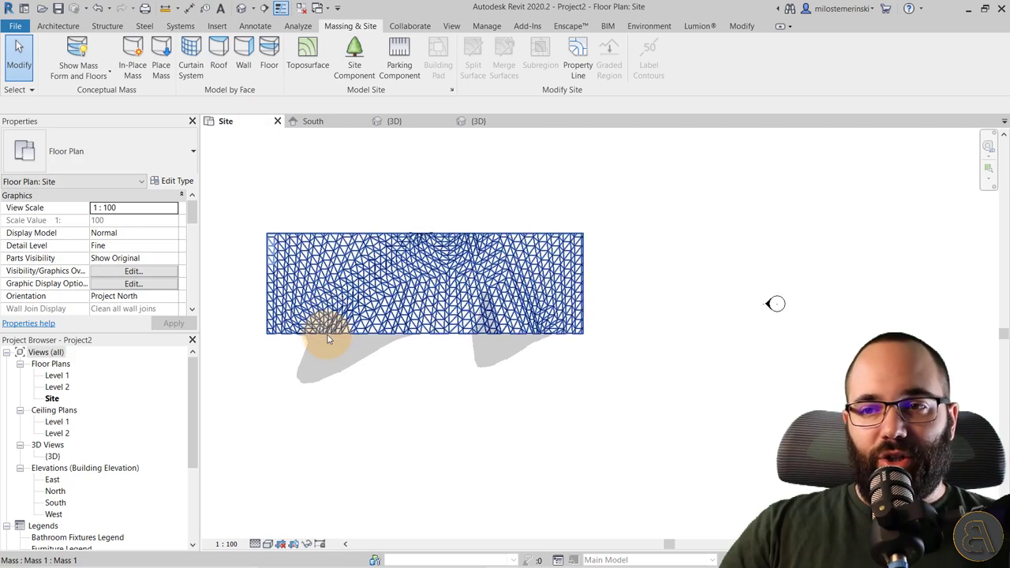
# Step: Draw a Basic Wall: Interior Wall along the mass's lower edge in the Site plan
pyautogui.scroll(5, 331, 379)
pyautogui.click(56, 27)
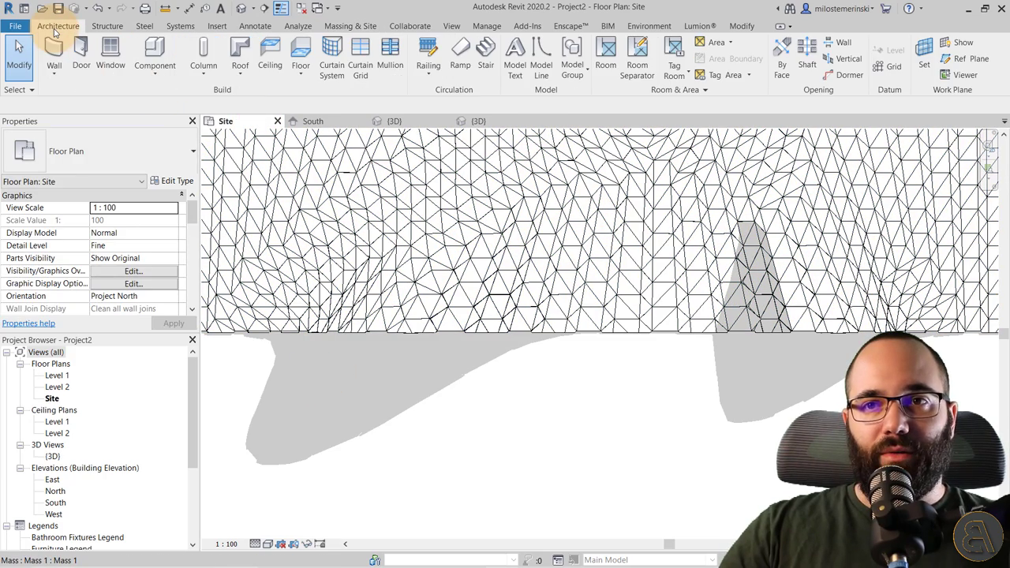
pyautogui.click(47, 49)
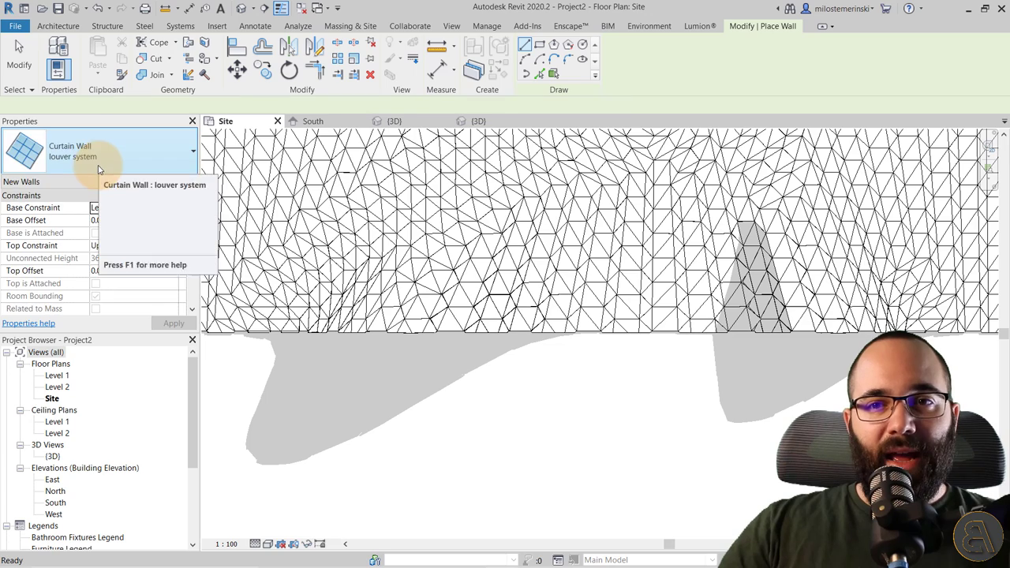
pyautogui.click(99, 170)
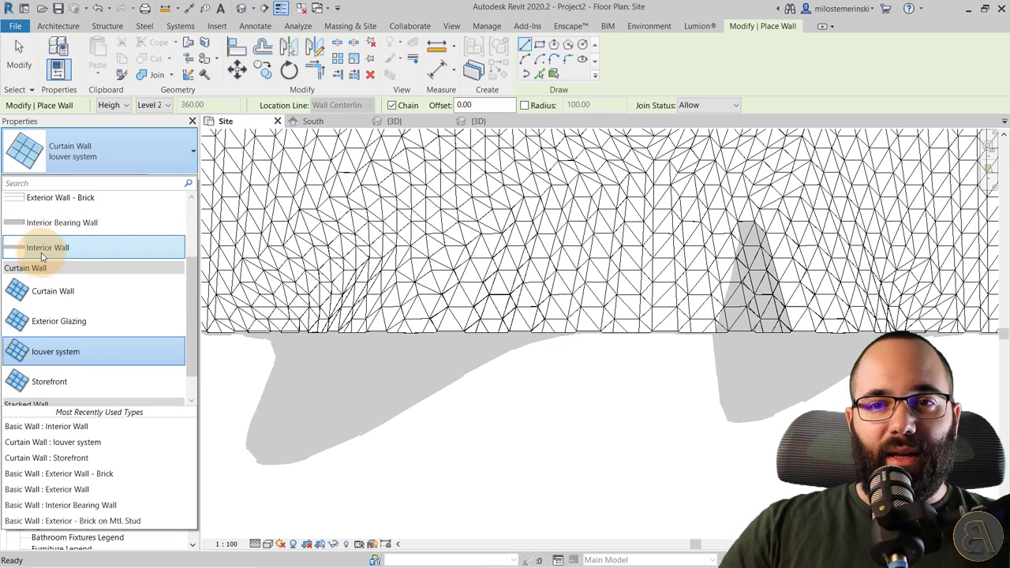
pyautogui.click(269, 338)
pyautogui.moveTo(272, 343); pyautogui.dragTo(455, 337, button='middle')
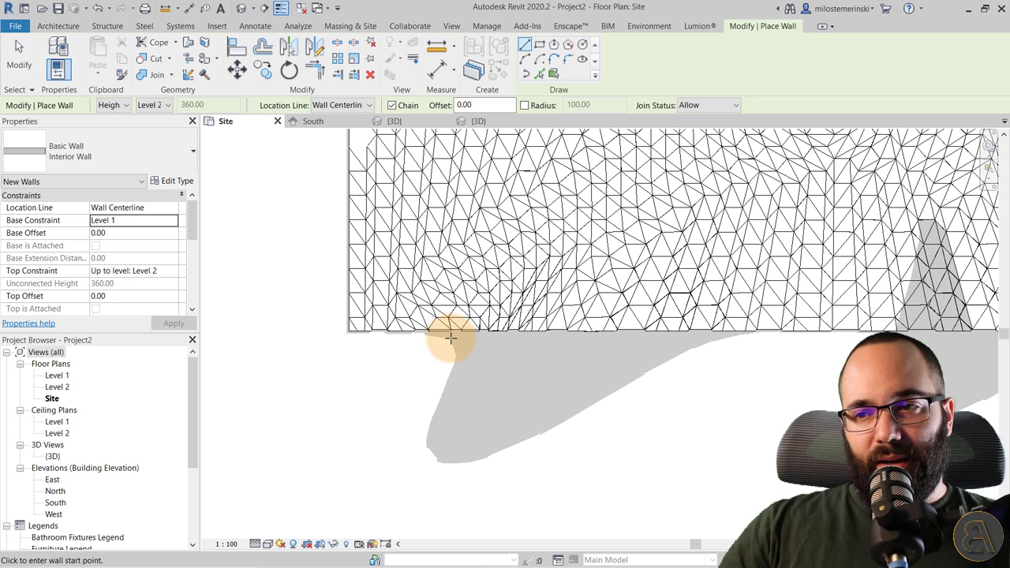
pyautogui.click(450, 338)
pyautogui.click(857, 339)
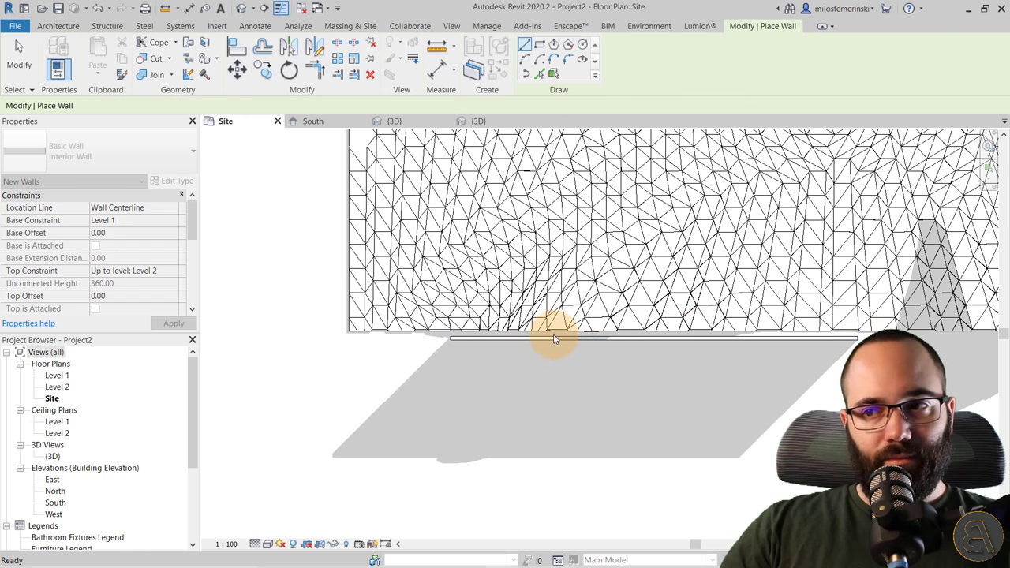
pyautogui.press('Escape')
# Step: Nudge the new Interior Wall up against the mass edge
pyautogui.scroll(3, 536, 337)
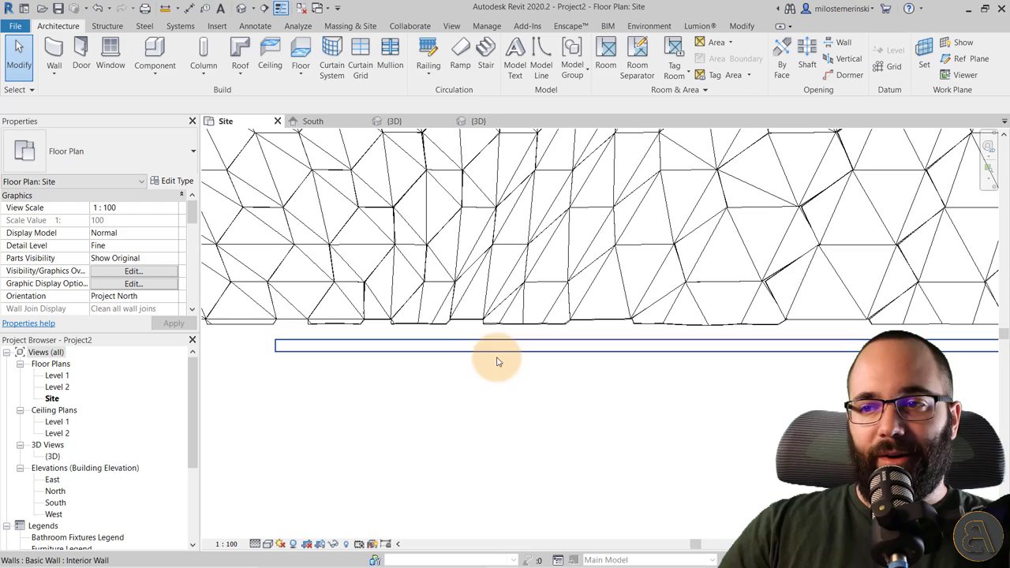
pyautogui.click(388, 347)
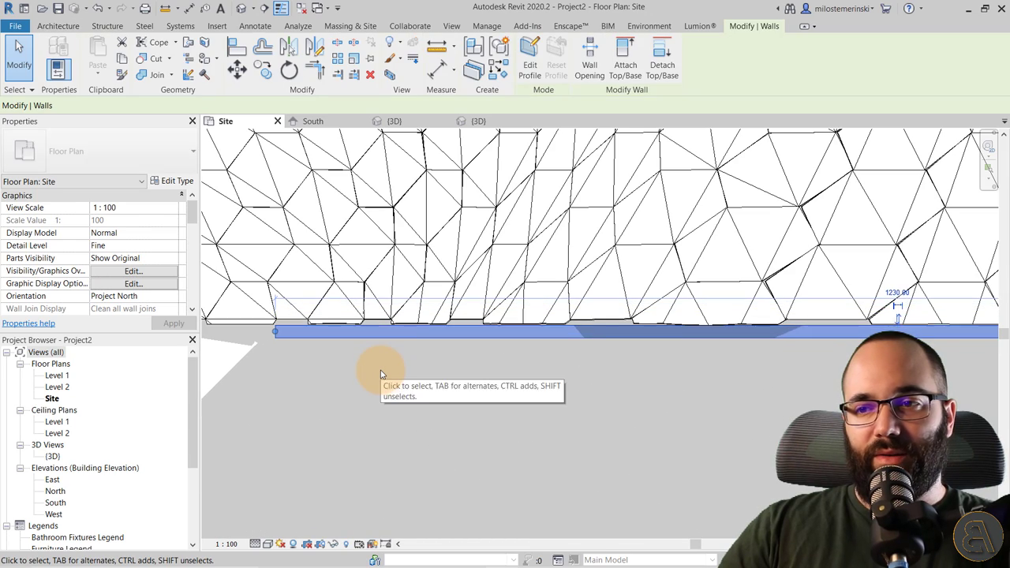
pyautogui.press('Up')
pyautogui.scroll(-4, 380, 374)
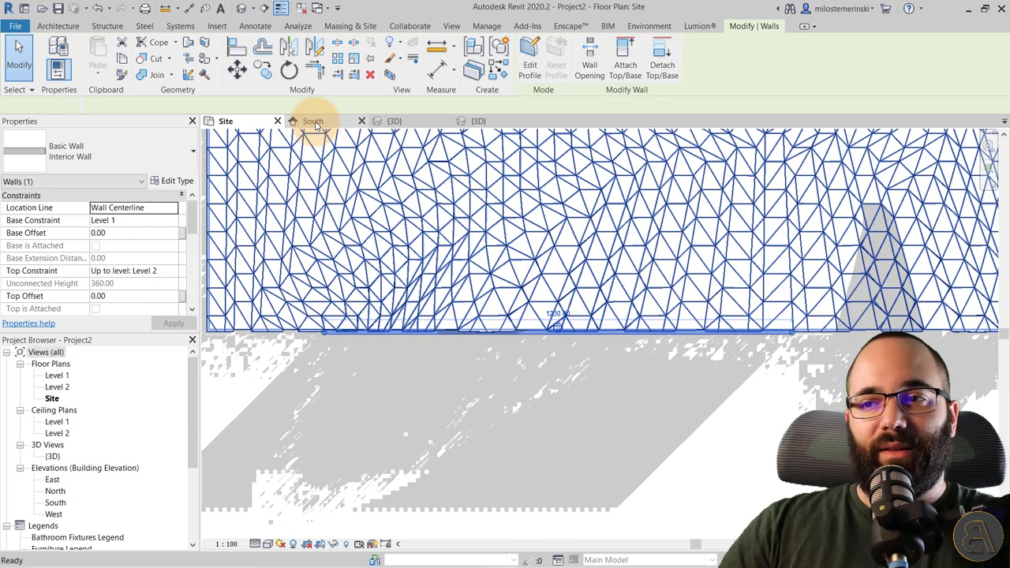
pyautogui.click(315, 125)
# Step: Enter Edit Profile on the Interior Wall in South elevation and select its rectangular sketch lines
pyautogui.scroll(-2, 448, 280)
pyautogui.scroll(2, 451, 280)
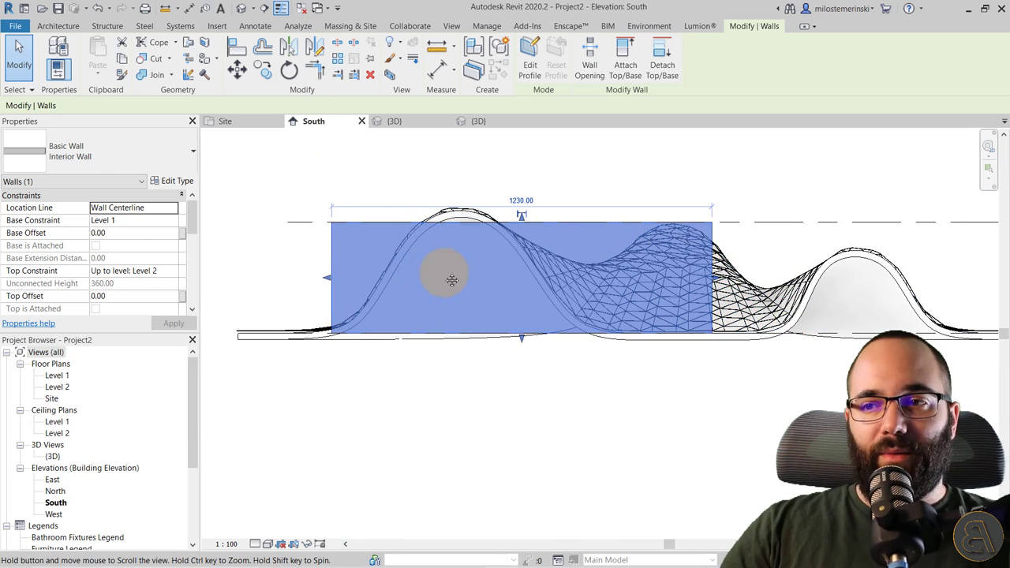
pyautogui.moveTo(451, 280); pyautogui.dragTo(470, 281, button='middle')
pyautogui.click(525, 81)
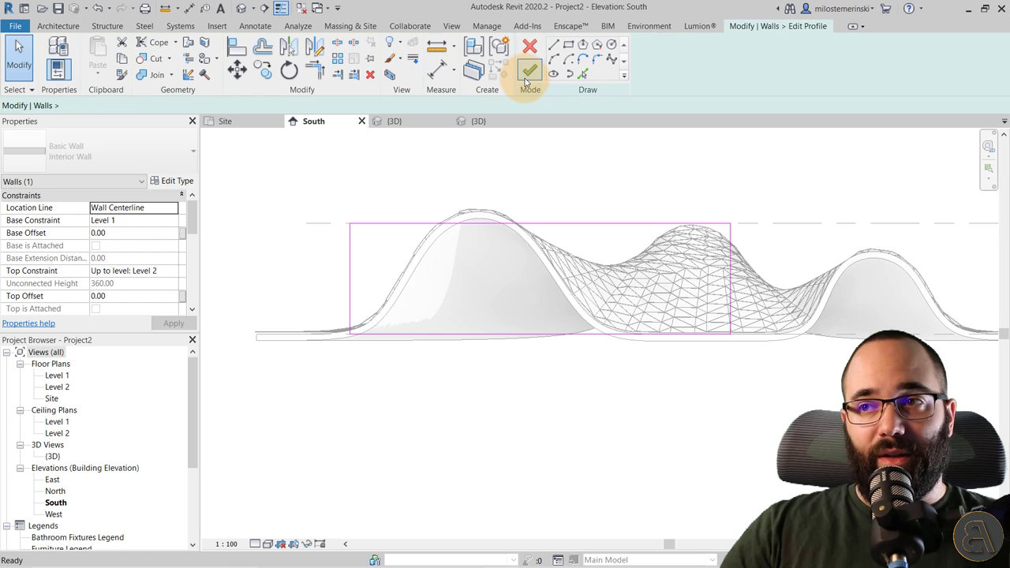
pyautogui.moveTo(469, 179)
pyautogui.mouseDown(button='middle')
pyautogui.moveTo(367, 185)
pyautogui.moveTo(359, 213)
pyautogui.moveTo(369, 213)
pyautogui.mouseUp(button='middle')
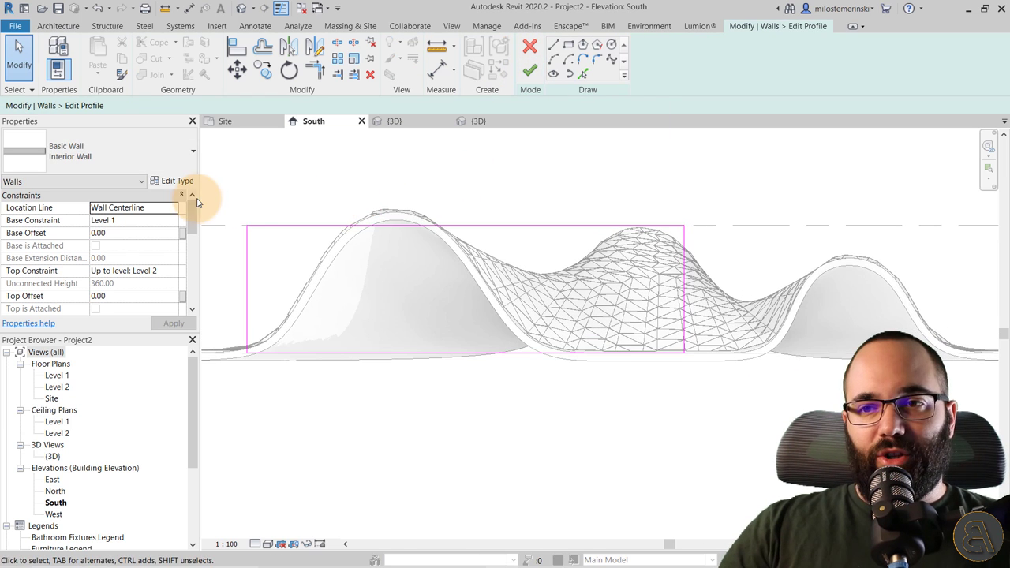
pyautogui.moveTo(229, 203)
pyautogui.mouseDown()
pyautogui.moveTo(739, 436)
pyautogui.moveTo(732, 428)
pyautogui.mouseUp()
pyautogui.moveTo(336, 370); pyautogui.dragTo(393, 370, button='middle')
pyautogui.click(474, 212)
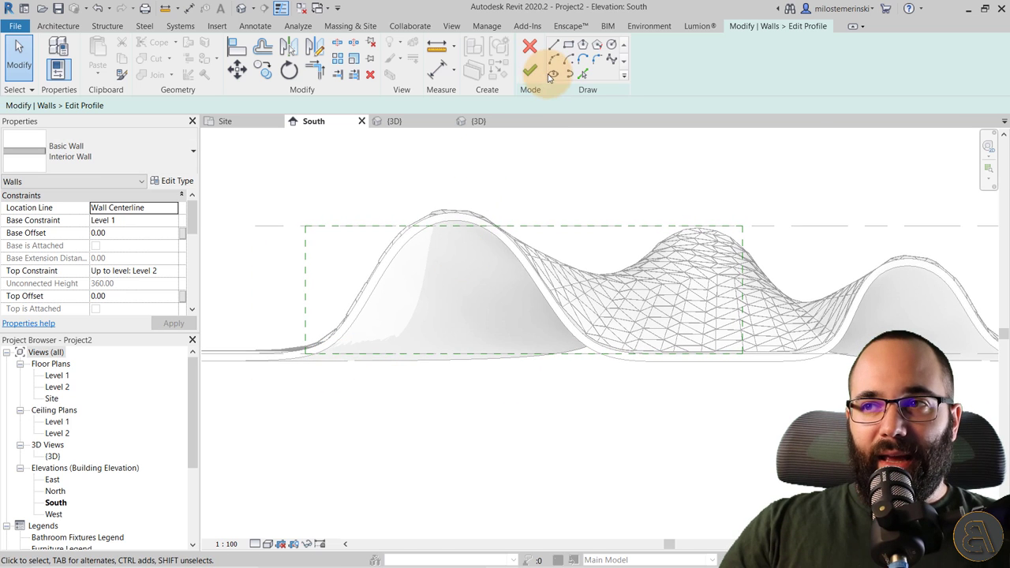
pyautogui.click(582, 75)
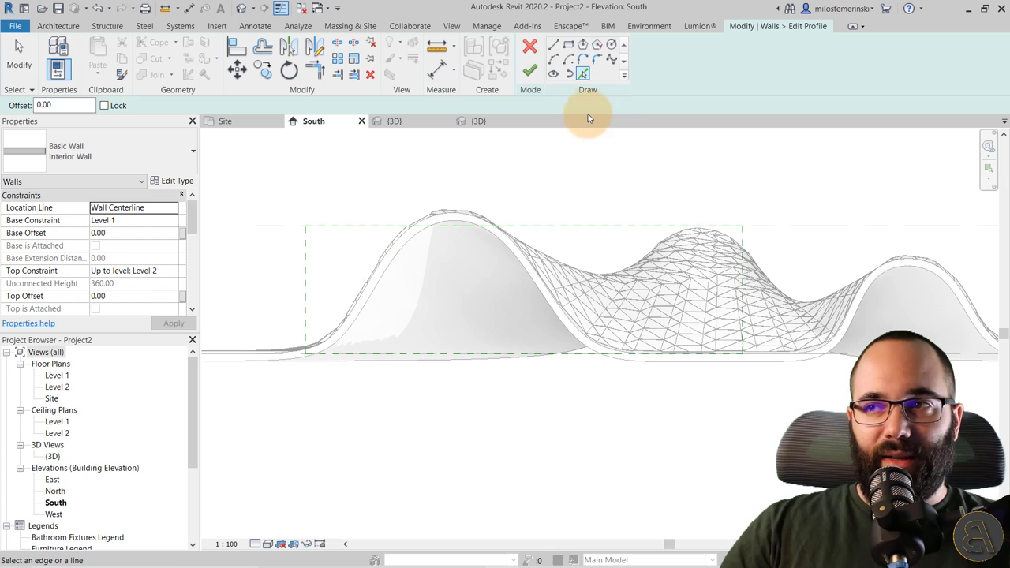
# Step: Sketch a spline from the wall's left end arching over the wave's crest and down the right slope
pyautogui.click(610, 61)
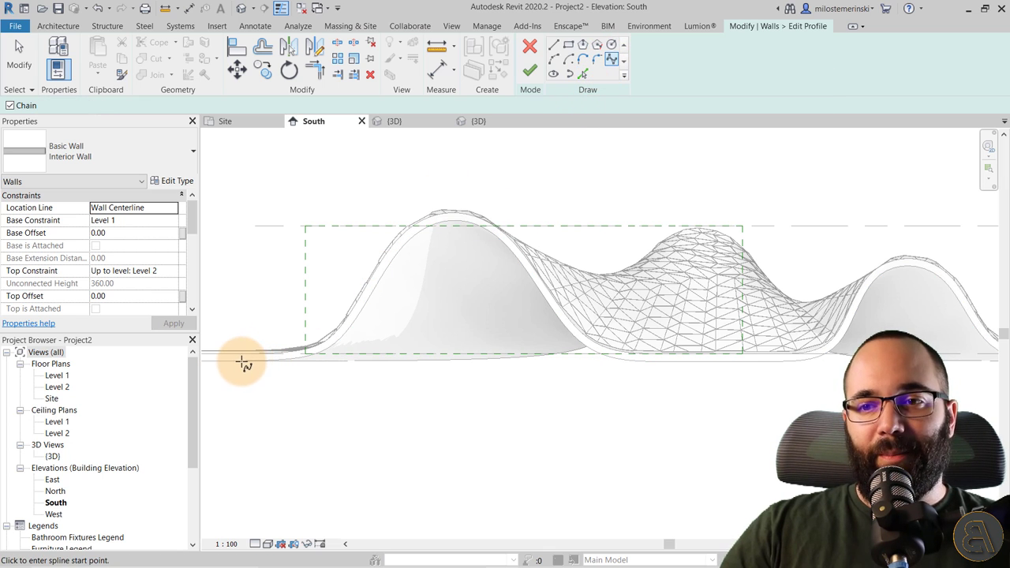
pyautogui.scroll(3, 292, 369)
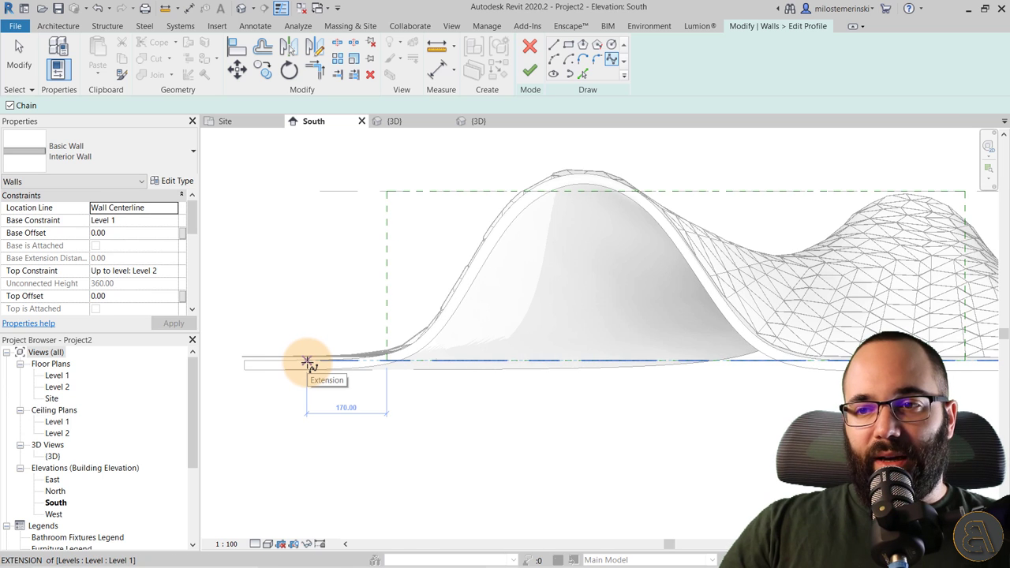
pyautogui.click(308, 363)
pyautogui.click(384, 357)
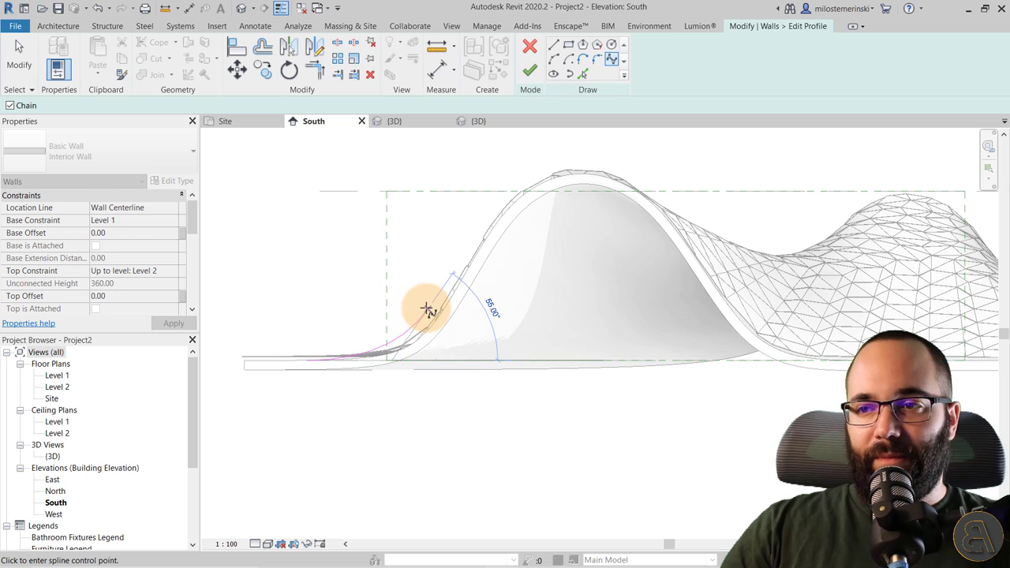
pyautogui.click(426, 310)
pyautogui.click(504, 153)
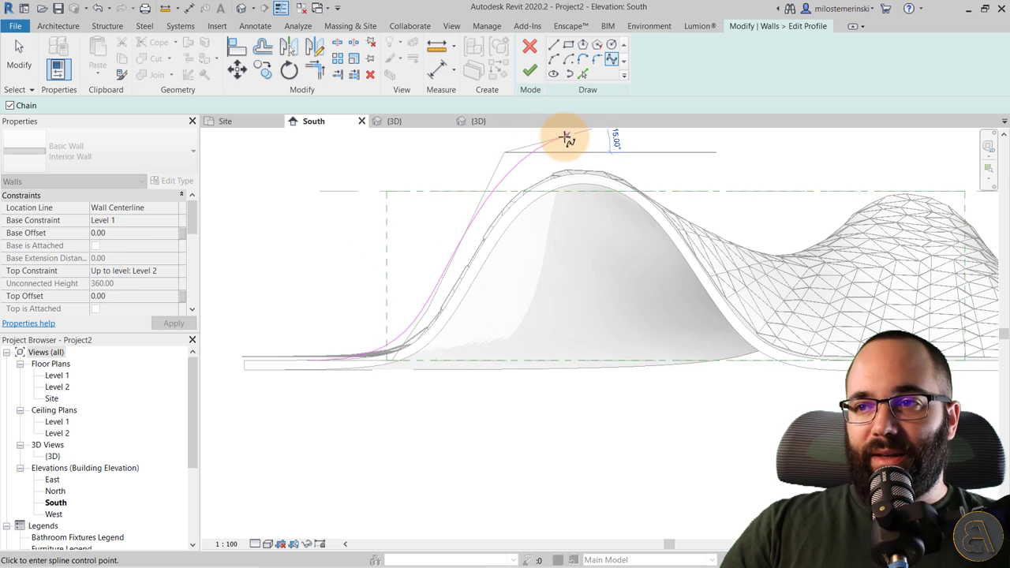
pyautogui.click(638, 148)
pyautogui.click(705, 247)
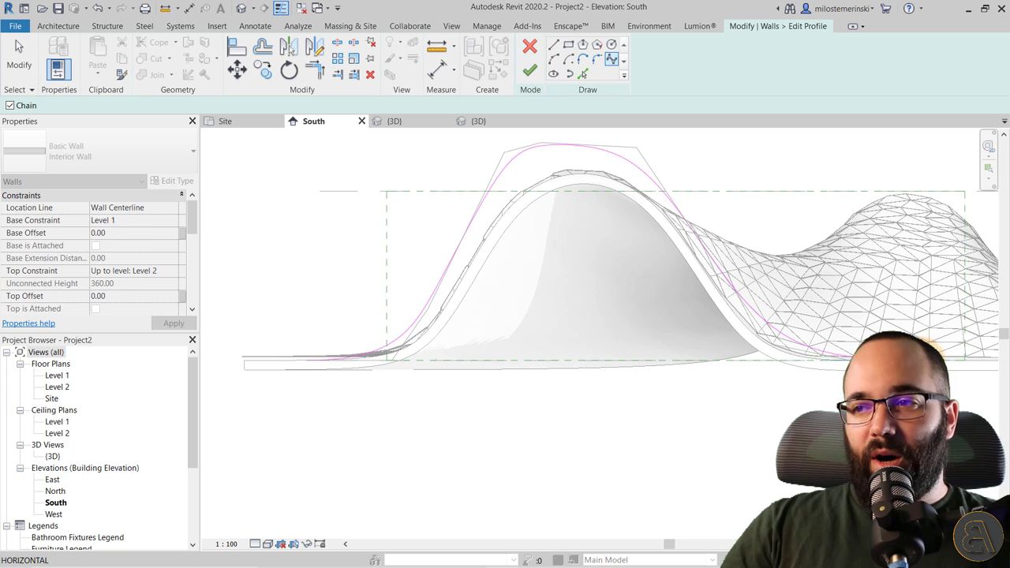
pyautogui.click(480, 230)
pyautogui.moveTo(541, 187); pyautogui.dragTo(447, 275, button='middle')
pyautogui.press('Escape')
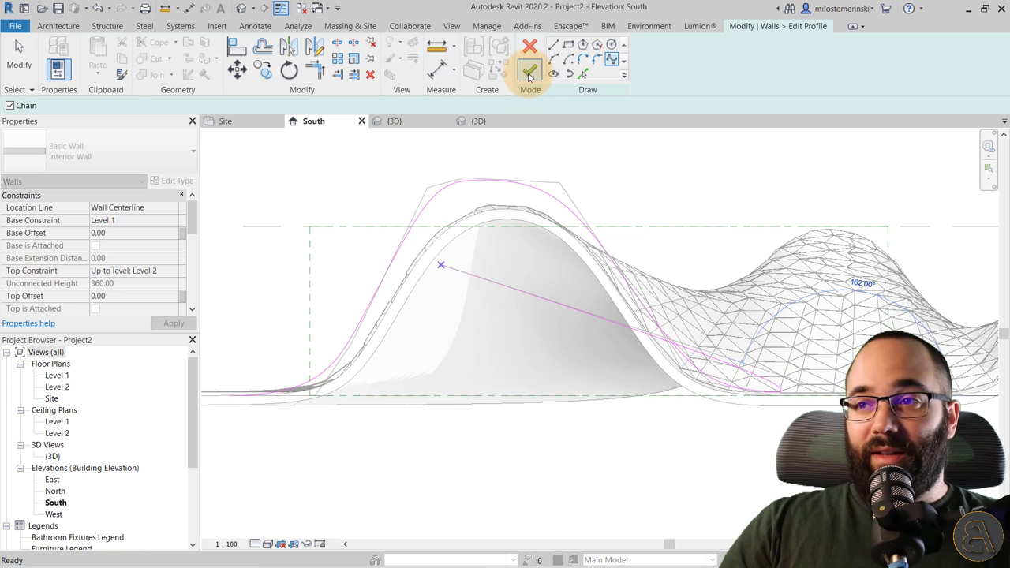
pyautogui.click(11, 71)
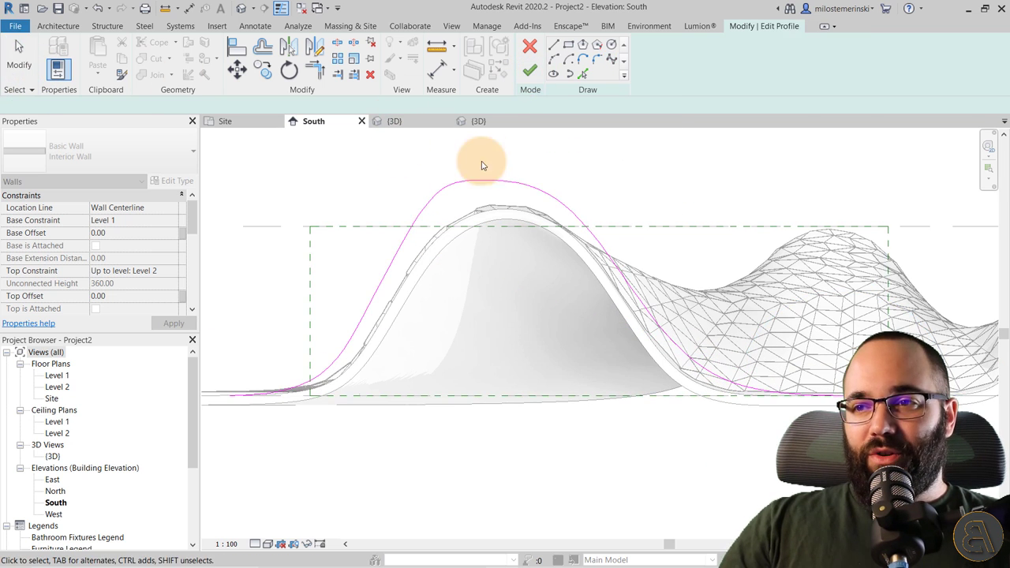
# Step: Drag the spline's control points so the arch follows the wave more closely
pyautogui.click(491, 181)
pyautogui.moveTo(567, 186); pyautogui.dragTo(514, 176)
pyautogui.moveTo(424, 187); pyautogui.dragTo(429, 190)
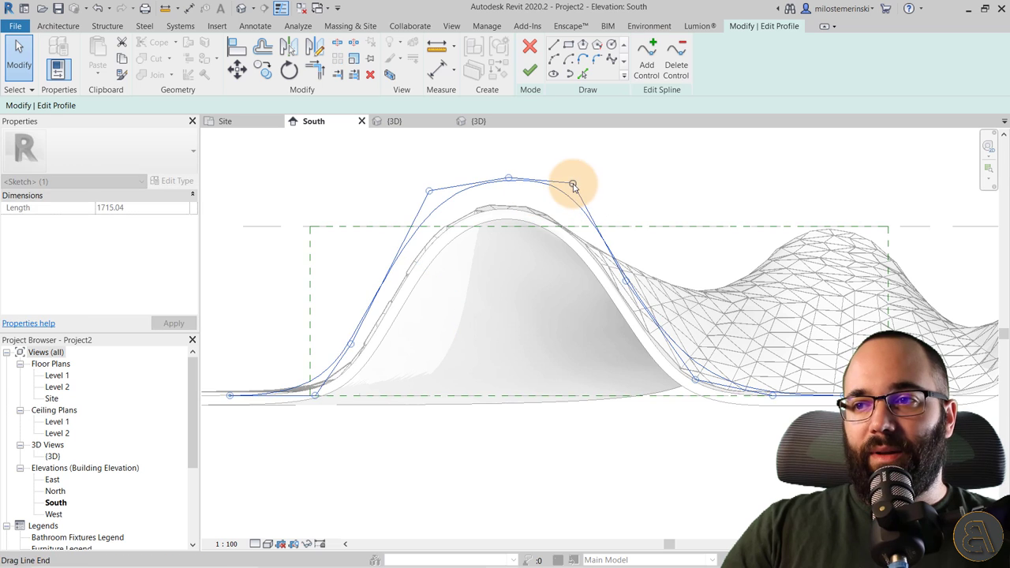
pyautogui.moveTo(573, 185); pyautogui.dragTo(507, 177)
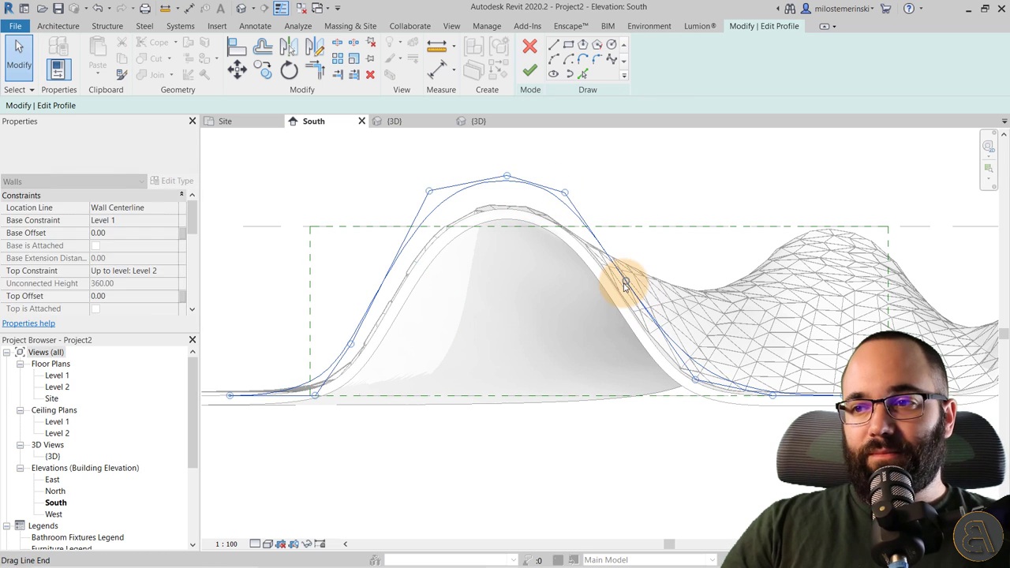
pyautogui.moveTo(626, 285); pyautogui.dragTo(620, 286)
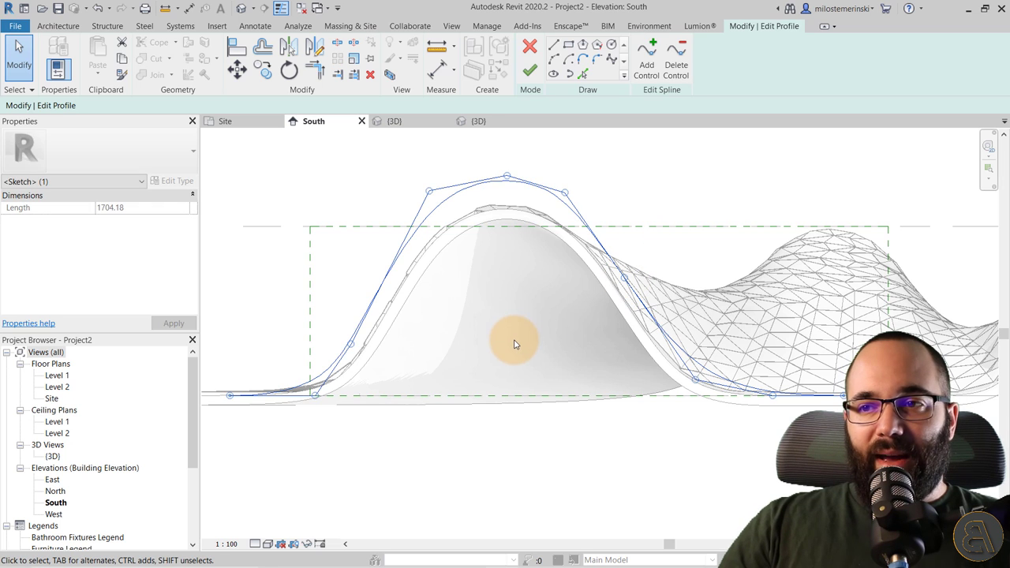
pyautogui.click(513, 343)
pyautogui.moveTo(453, 323); pyautogui.dragTo(454, 288, button='middle')
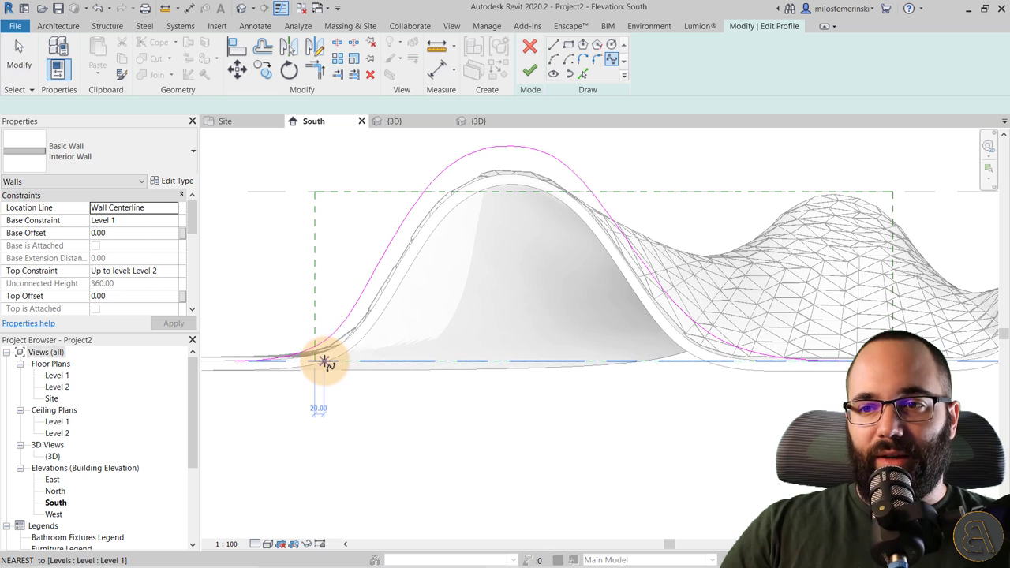
# Step: Sketch an inner spline from Level 1 over the arch and back down to Level 1
pyautogui.click(325, 361)
pyautogui.scroll(3, 357, 365)
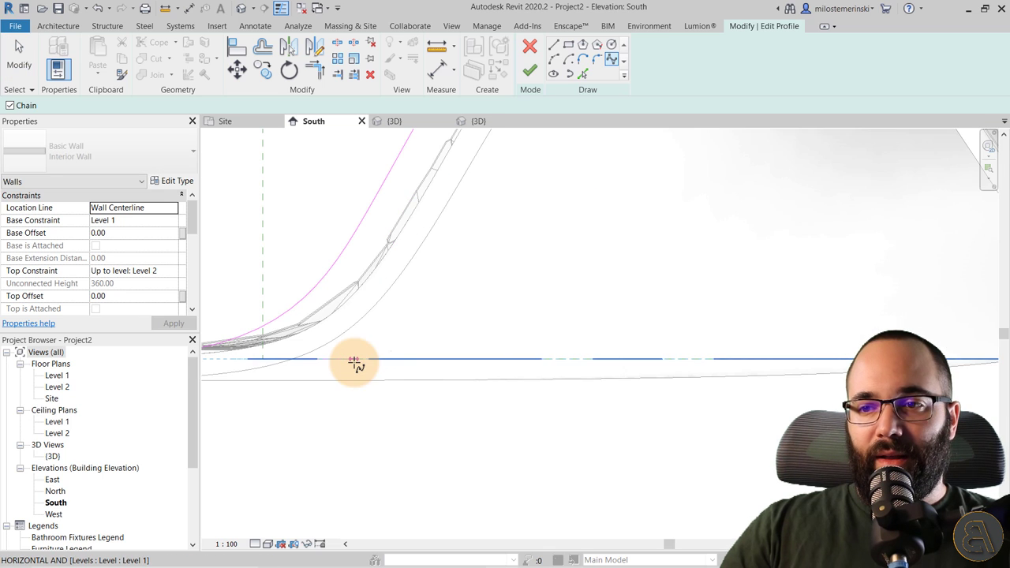
pyautogui.click(420, 249)
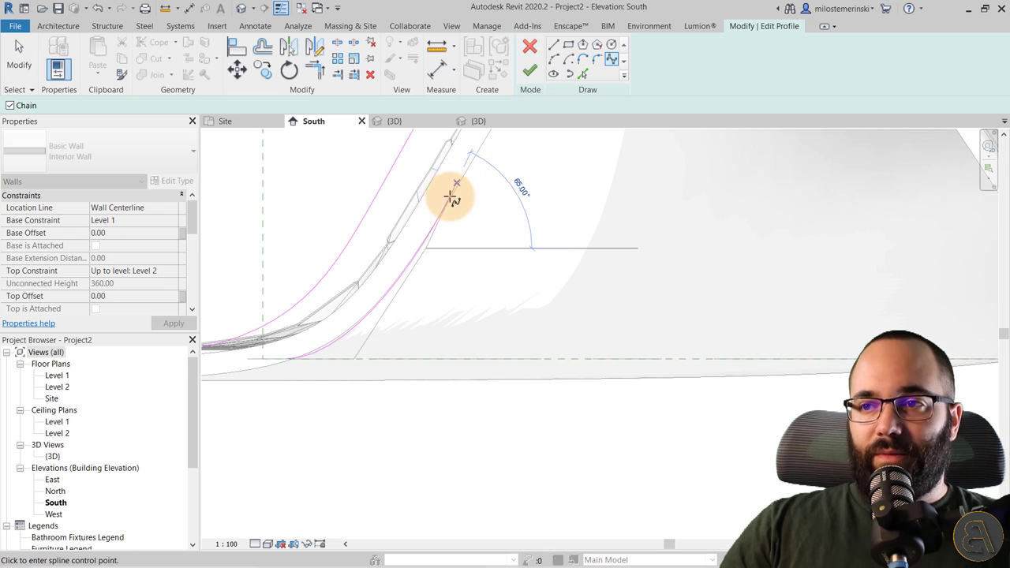
pyautogui.moveTo(453, 194); pyautogui.dragTo(371, 361, button='middle')
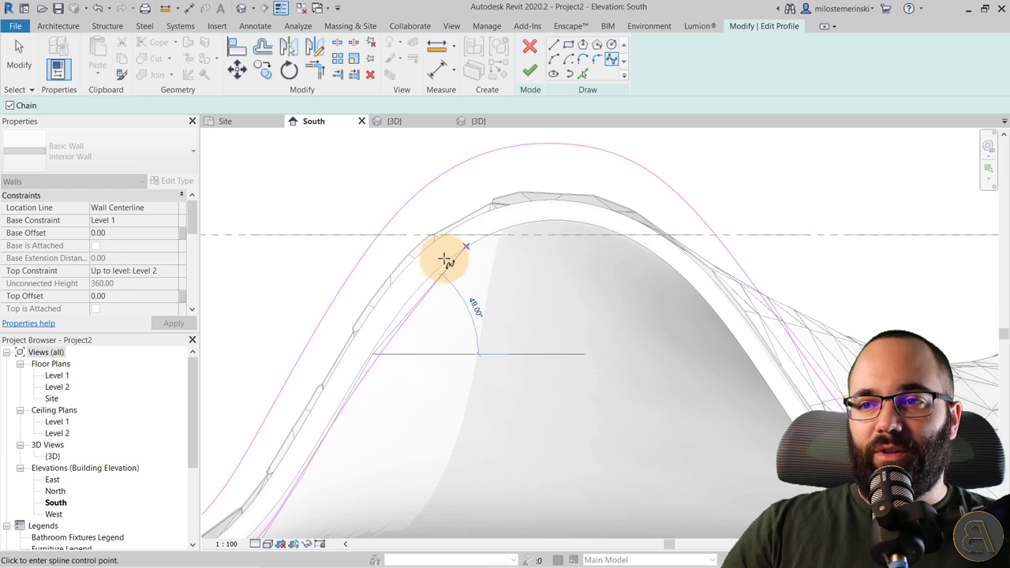
pyautogui.click(537, 221)
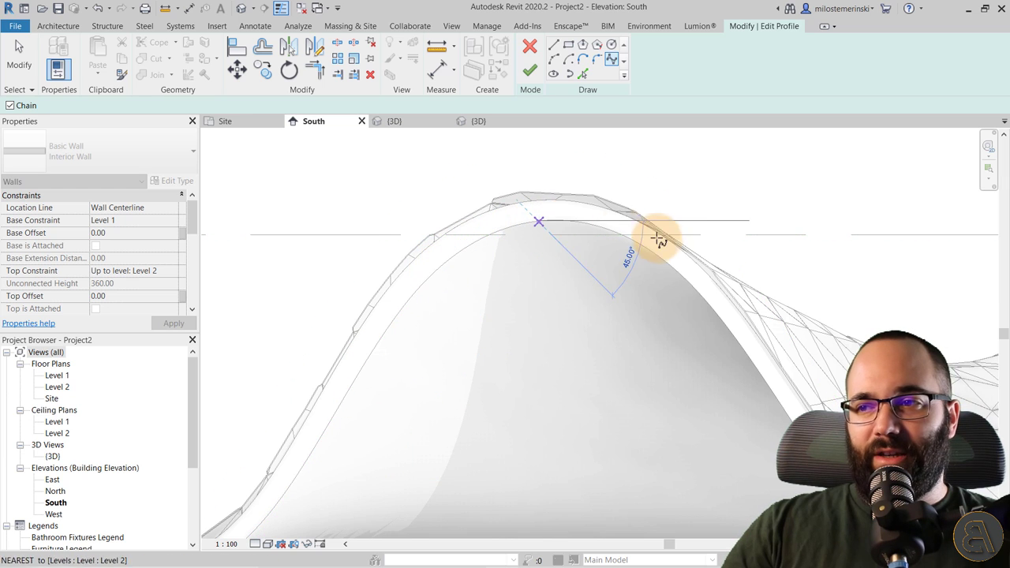
pyautogui.click(648, 249)
pyautogui.moveTo(650, 248); pyautogui.dragTo(413, 248, button='middle')
pyautogui.click(480, 348)
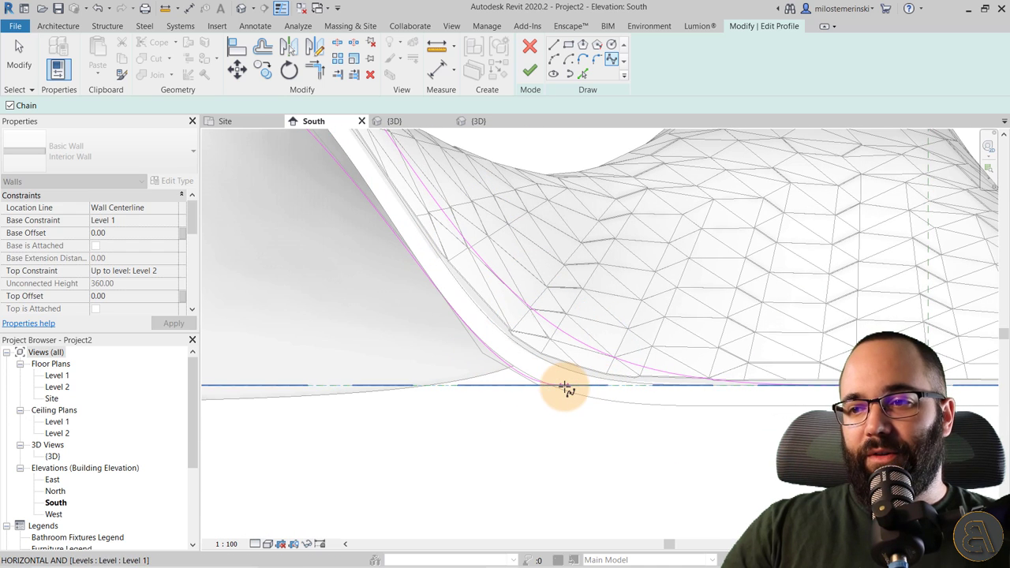
pyautogui.click(564, 387)
pyautogui.click(23, 74)
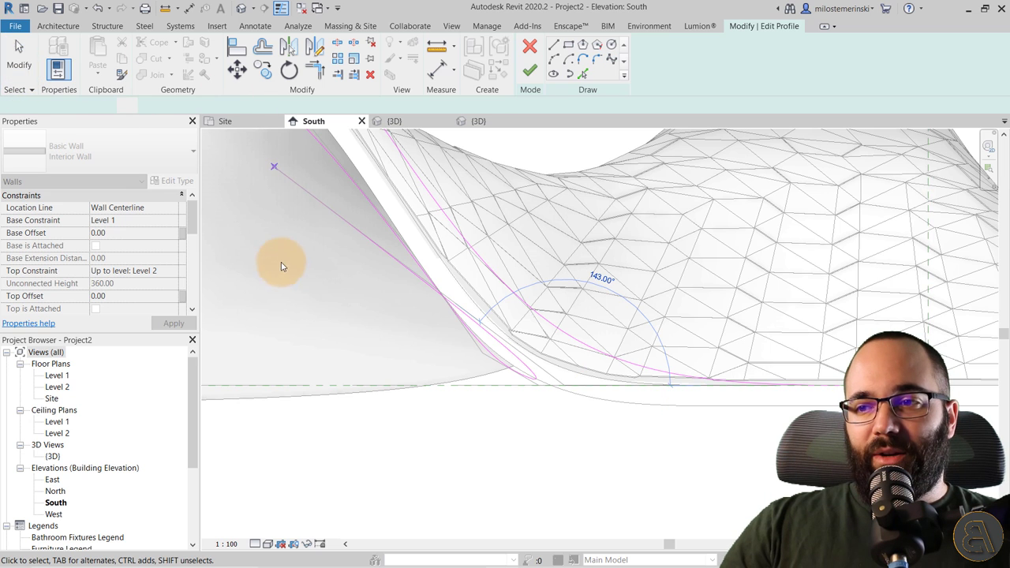
# Step: Clear a stray reference plane selection and adjust the inner spline's point near the crest
pyautogui.moveTo(281, 263); pyautogui.dragTo(541, 338, button='middle')
pyautogui.scroll(-3, 541, 338)
pyautogui.moveTo(428, 323); pyautogui.dragTo(470, 335, button='middle')
pyautogui.scroll(2, 424, 293)
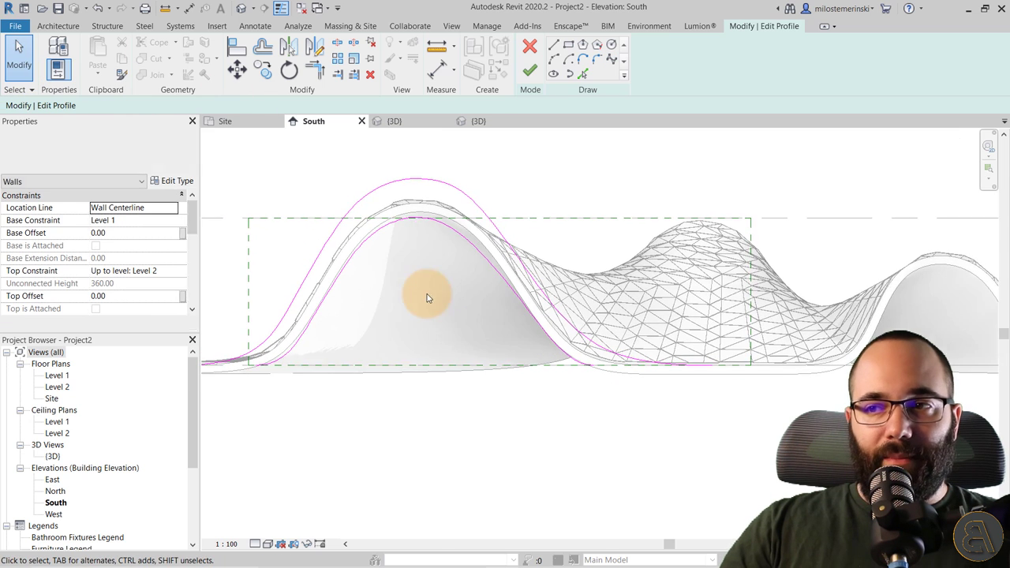
pyautogui.click(417, 210)
pyautogui.click(451, 226)
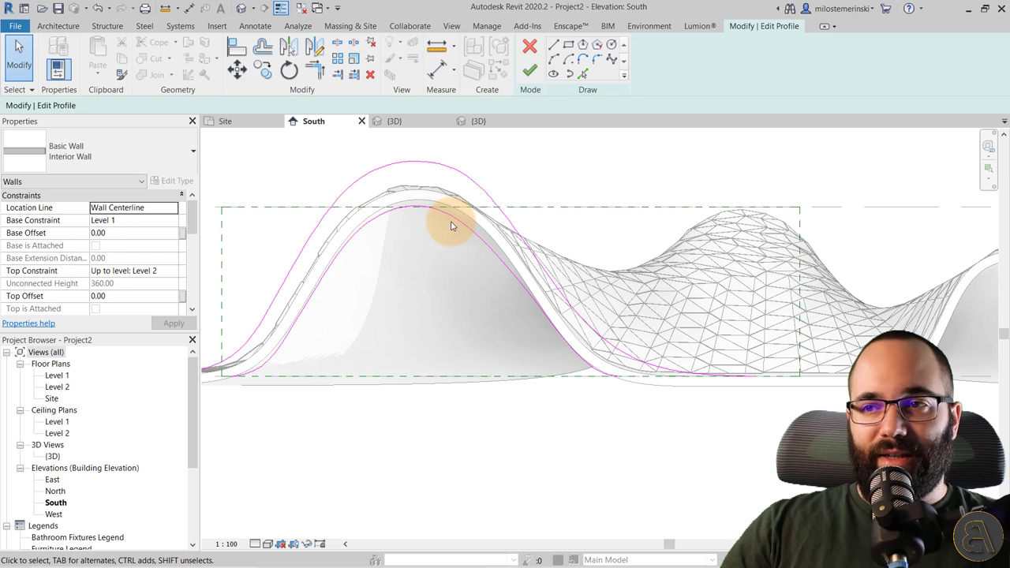
pyautogui.scroll(2, 465, 213)
pyautogui.click(473, 213)
pyautogui.scroll(2, 489, 205)
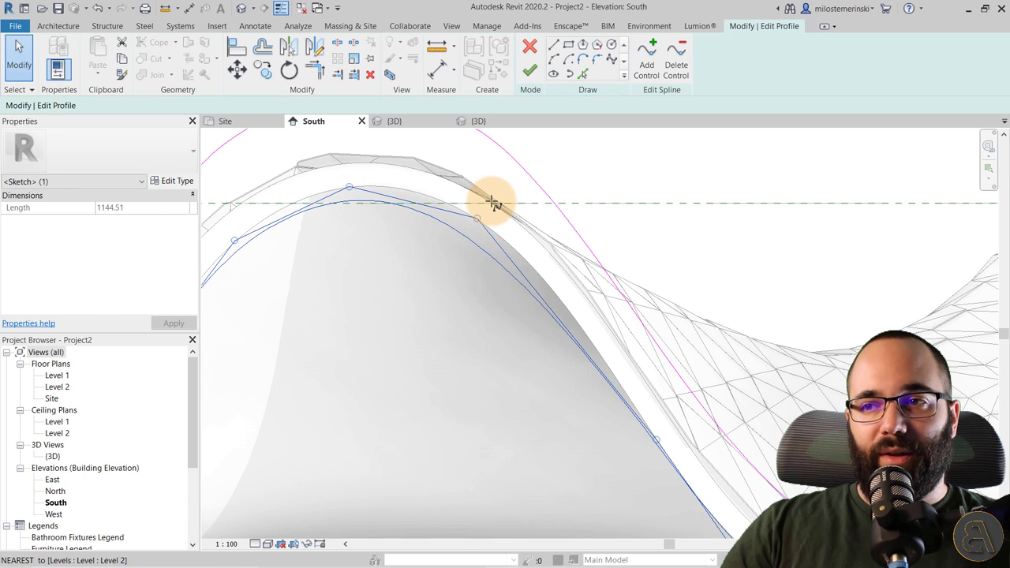
pyautogui.moveTo(494, 203); pyautogui.dragTo(489, 203)
# Step: Snap the inner spline's points onto endpoints and set its lower-left end in place
pyautogui.click(350, 173)
pyautogui.press('Escape')
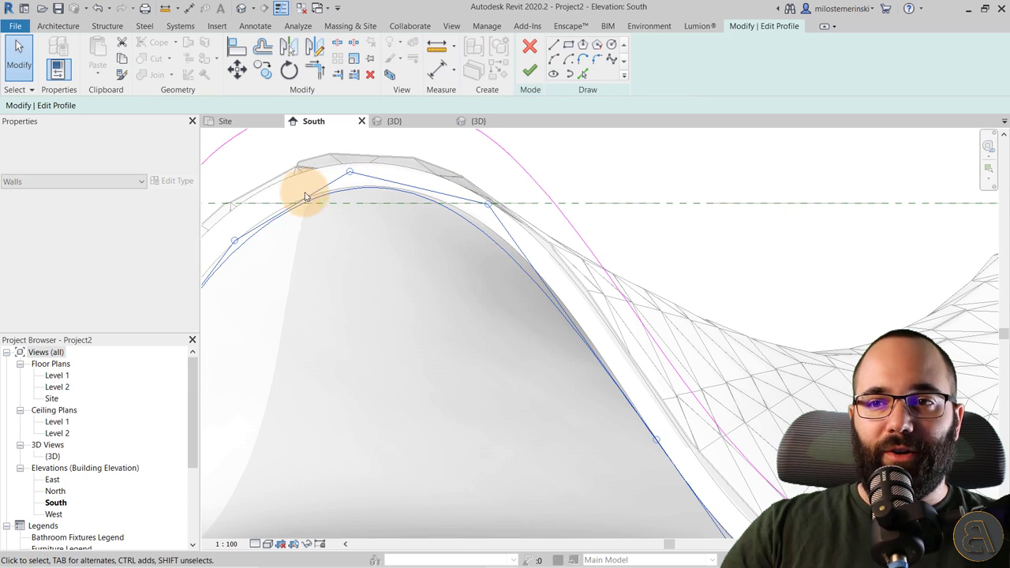
pyautogui.moveTo(234, 242); pyautogui.dragTo(224, 234)
pyautogui.press('Escape')
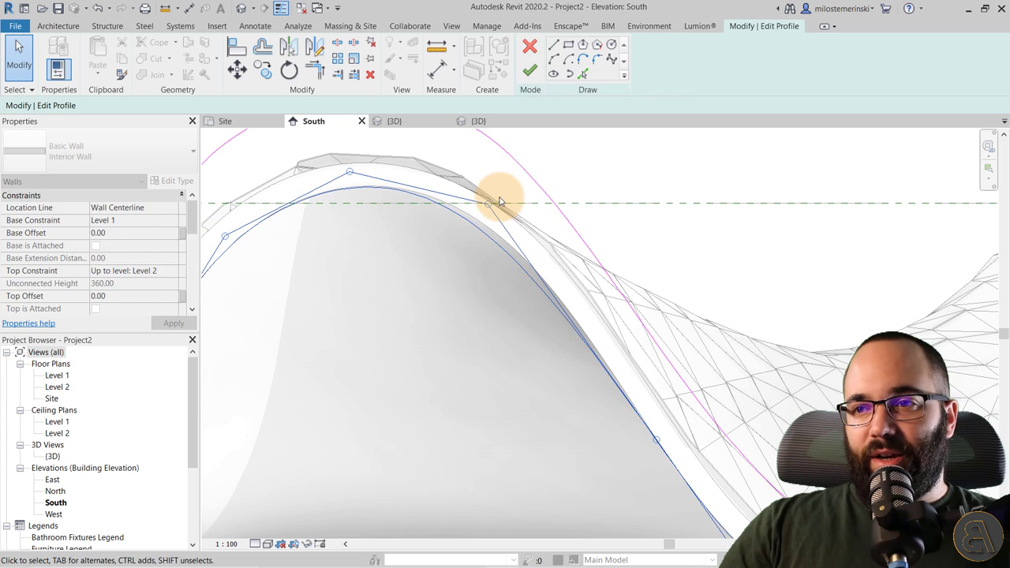
pyautogui.click(489, 205)
pyautogui.moveTo(489, 205); pyautogui.dragTo(500, 205)
pyautogui.scroll(-5, 469, 302)
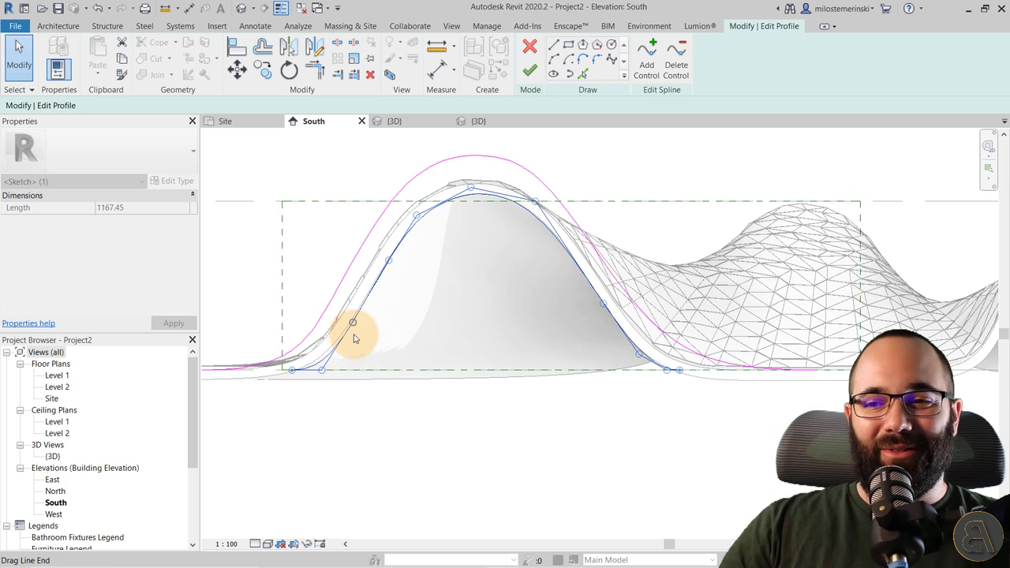
pyautogui.scroll(3, 354, 338)
pyautogui.moveTo(274, 416); pyautogui.dragTo(270, 416)
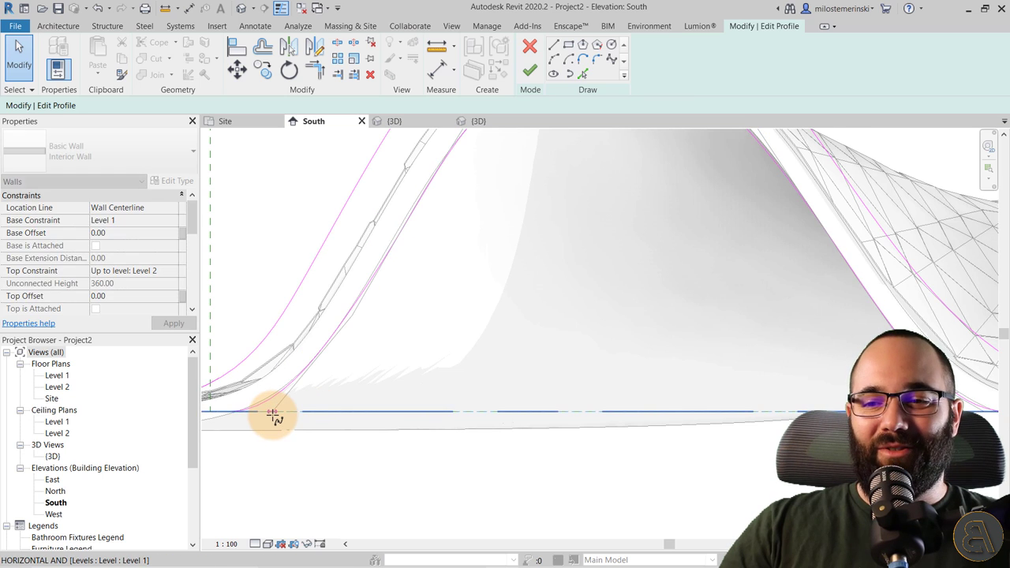
pyautogui.scroll(-4, 534, 333)
pyautogui.click(553, 44)
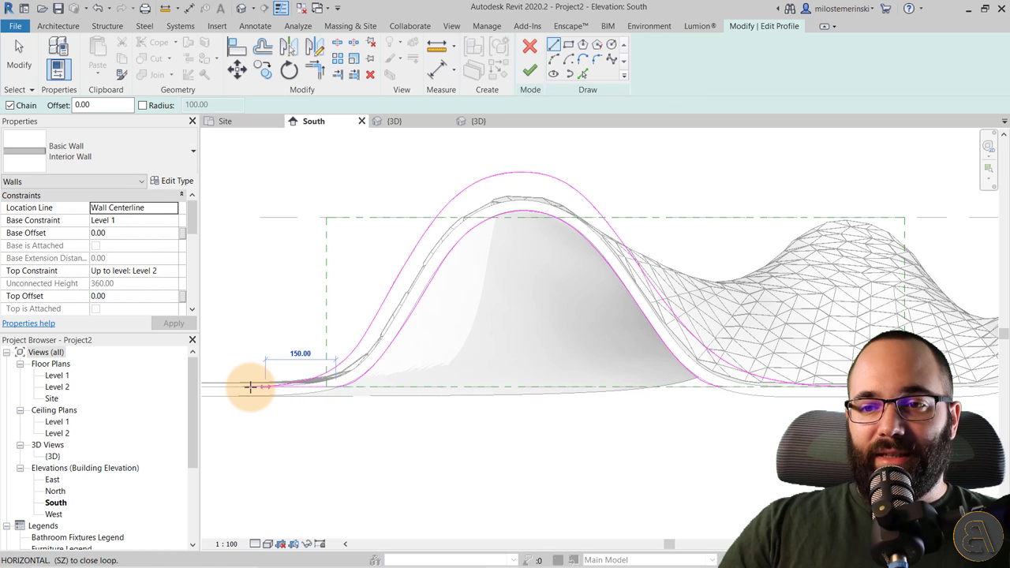
# Step: Connect the left ends of the two splines with a line and finish the wall profile
pyautogui.click(272, 386)
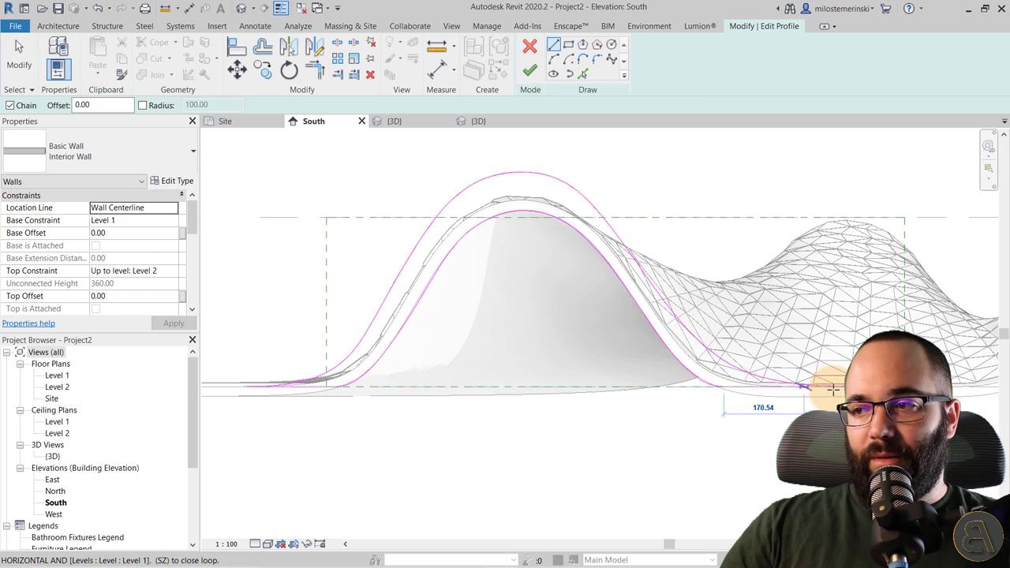
pyautogui.press('Escape')
pyautogui.press('Escape')
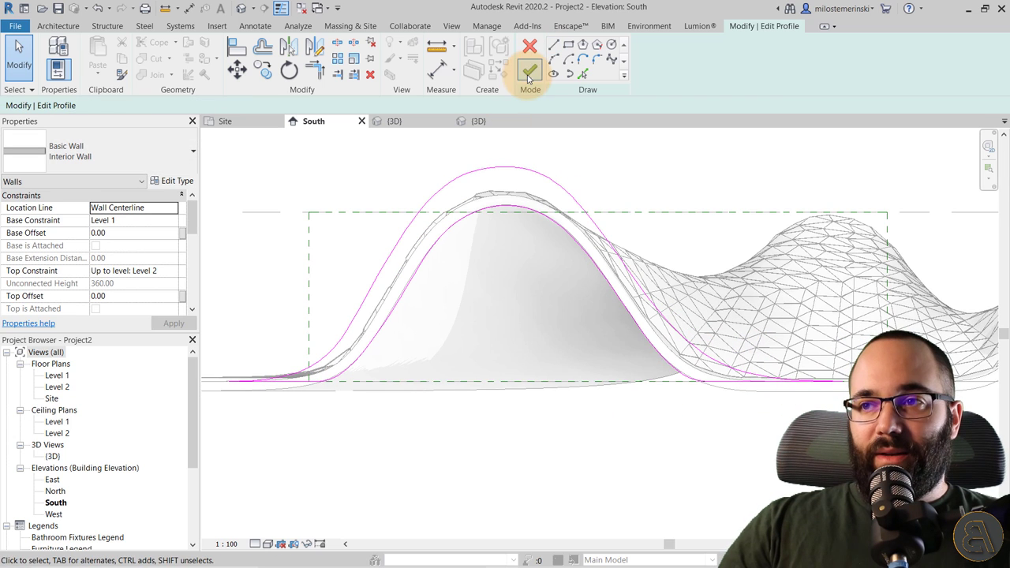
pyautogui.click(529, 70)
# Step: Inspect the wavy wall under the mass in the project's 3D view, then show the Perfect Hexagon Panel family's 3D view
pyautogui.click(371, 158)
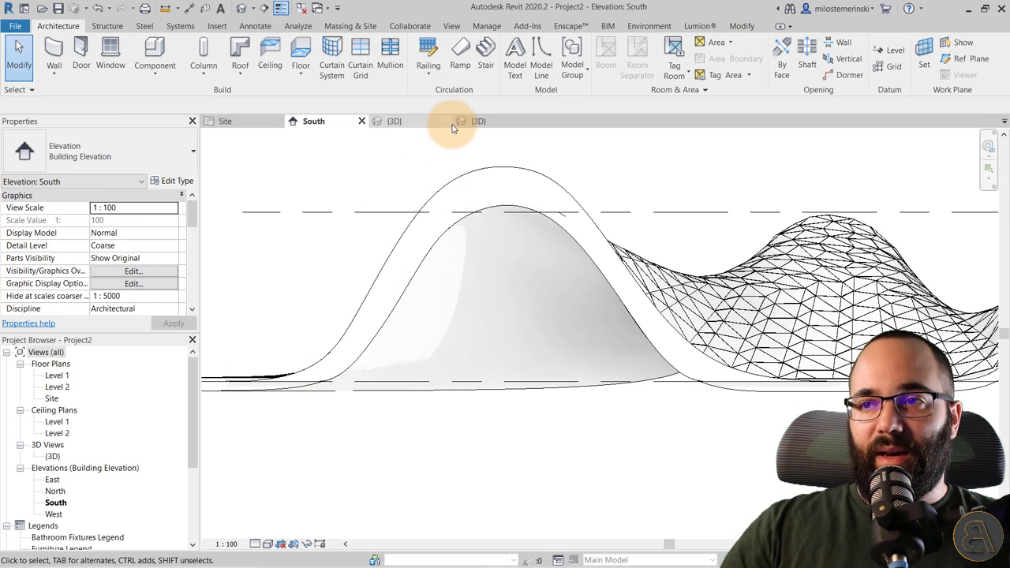
pyautogui.click(418, 123)
pyautogui.keyDown('shift'); pyautogui.moveTo(459, 261); pyautogui.dragTo(436, 380, button='middle'); pyautogui.keyUp('shift')
pyautogui.scroll(4, 402, 339)
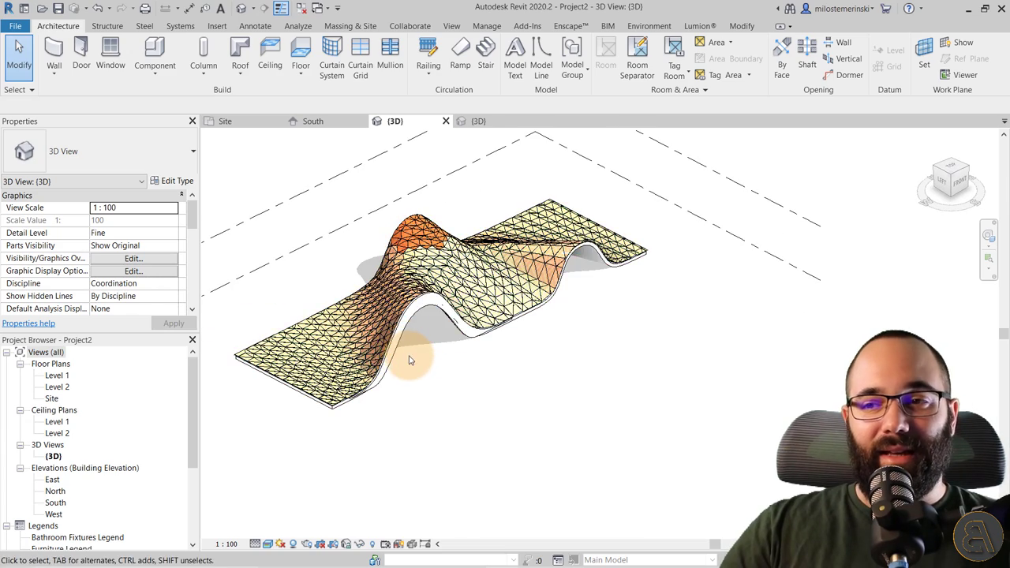
pyautogui.click(618, 354)
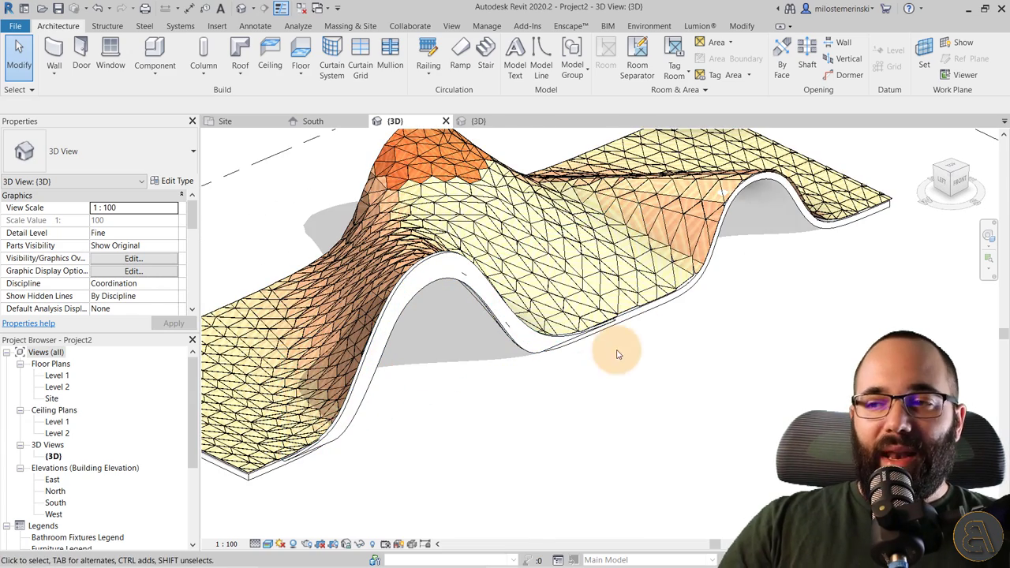
pyautogui.keyDown('shift'); pyautogui.moveTo(535, 421); pyautogui.dragTo(521, 416, button='middle'); pyautogui.keyUp('shift')
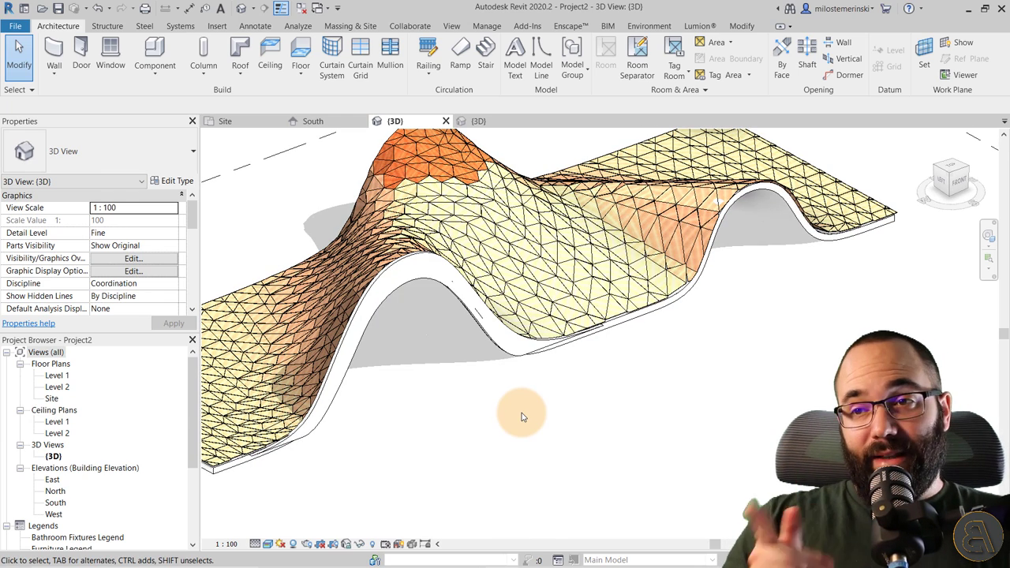
pyautogui.click(467, 122)
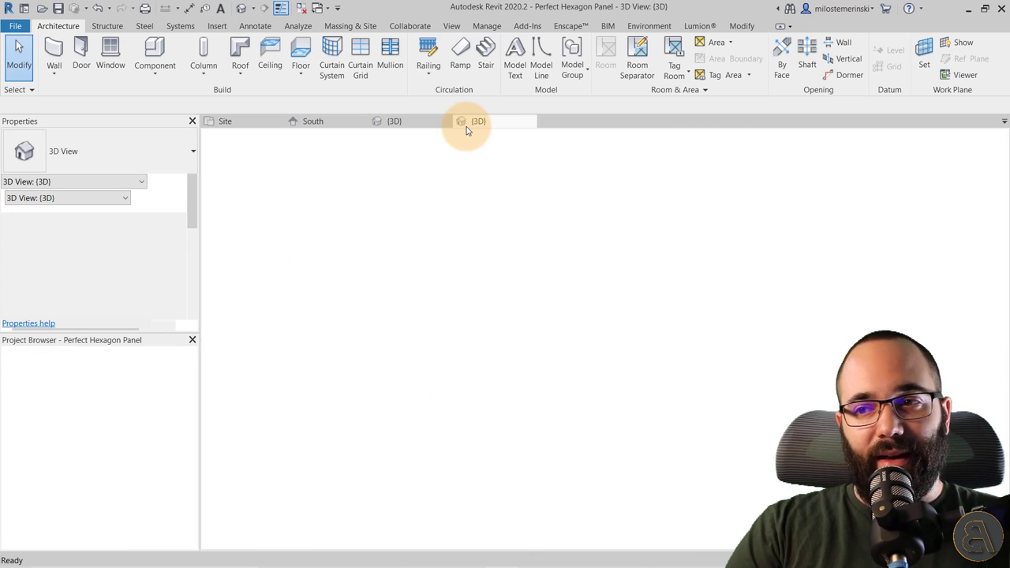